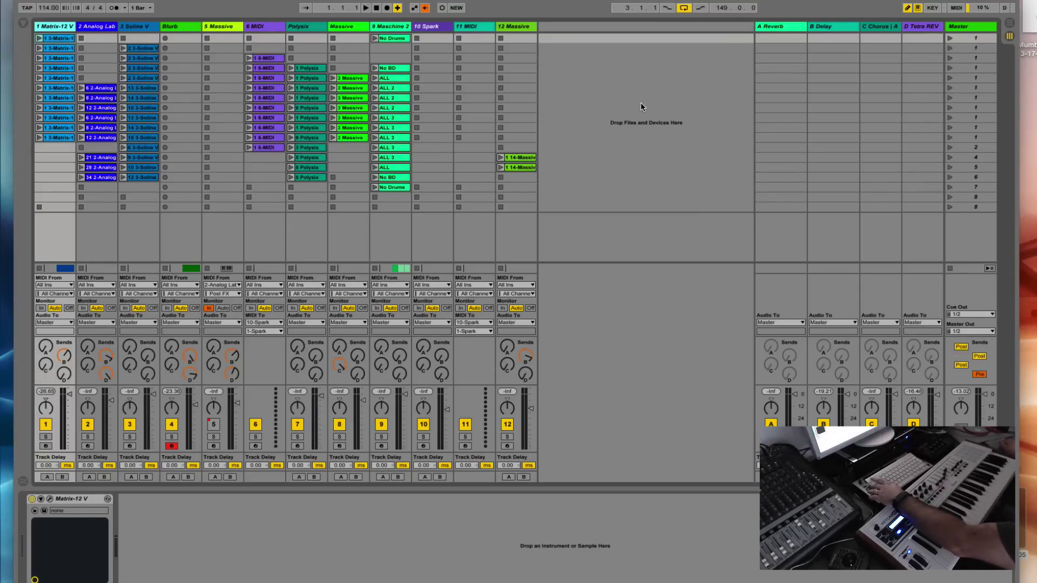
- Look through the song's arrangement timeline from beginning to end and return to the session clip grid
{"action": "key", "text": "Tab"}
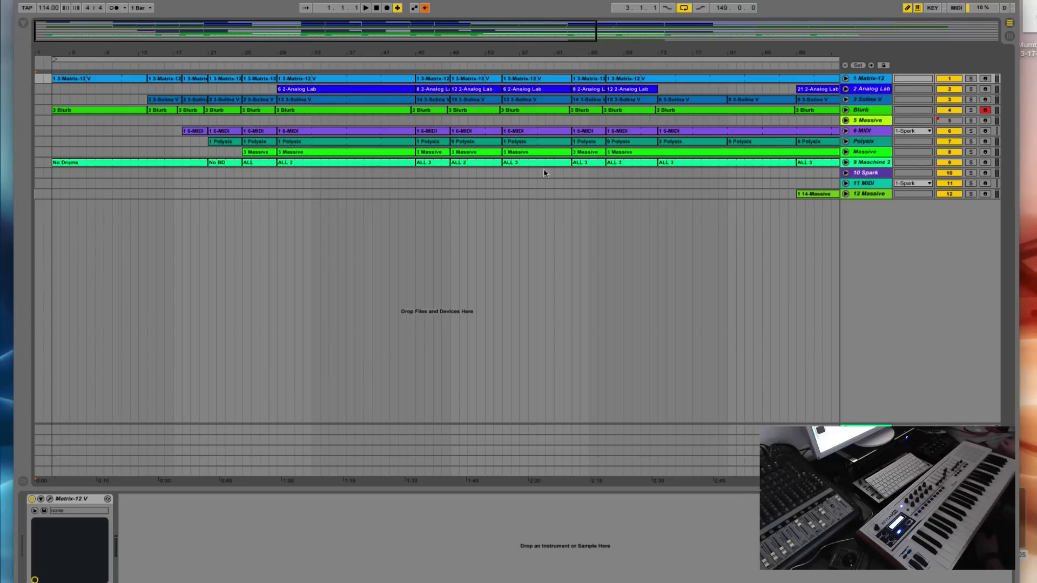
{"action": "scroll", "coordinate": [664, 229], "scroll_direction": "right", "scroll_amount": 15}
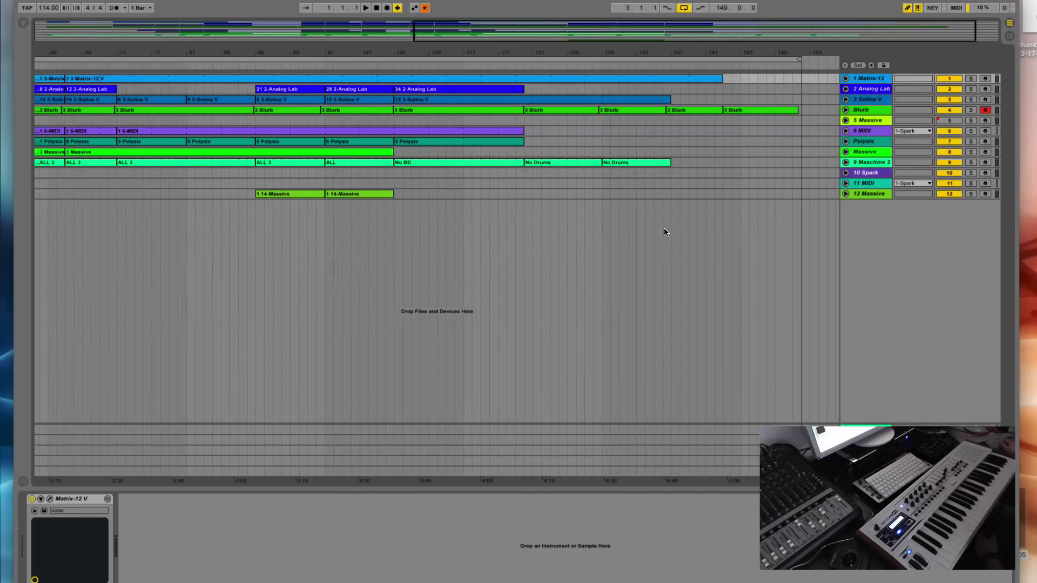
{"action": "scroll", "coordinate": [664, 229], "scroll_direction": "left", "scroll_amount": 15}
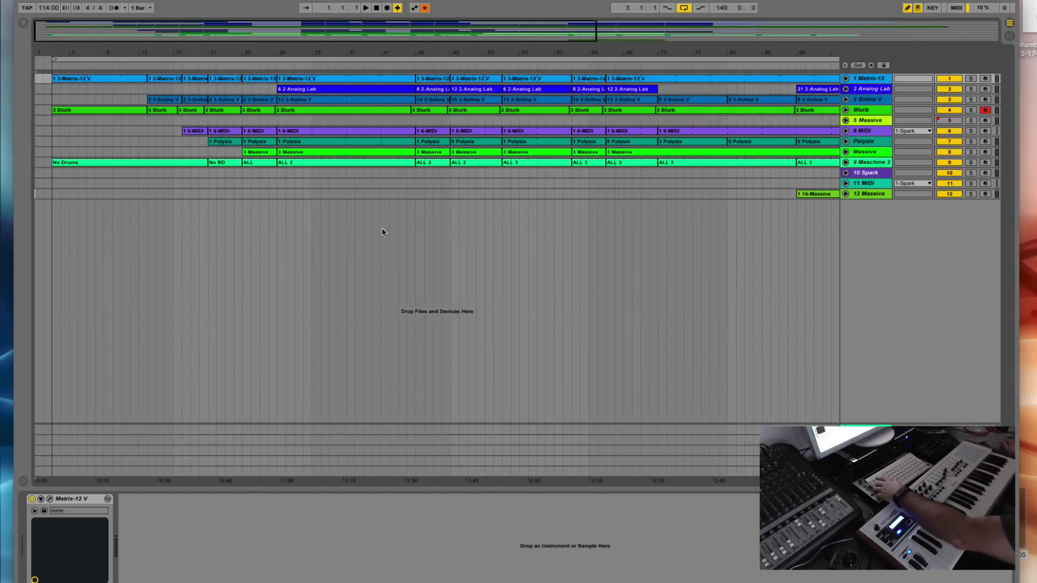
{"action": "key", "text": "Tab"}
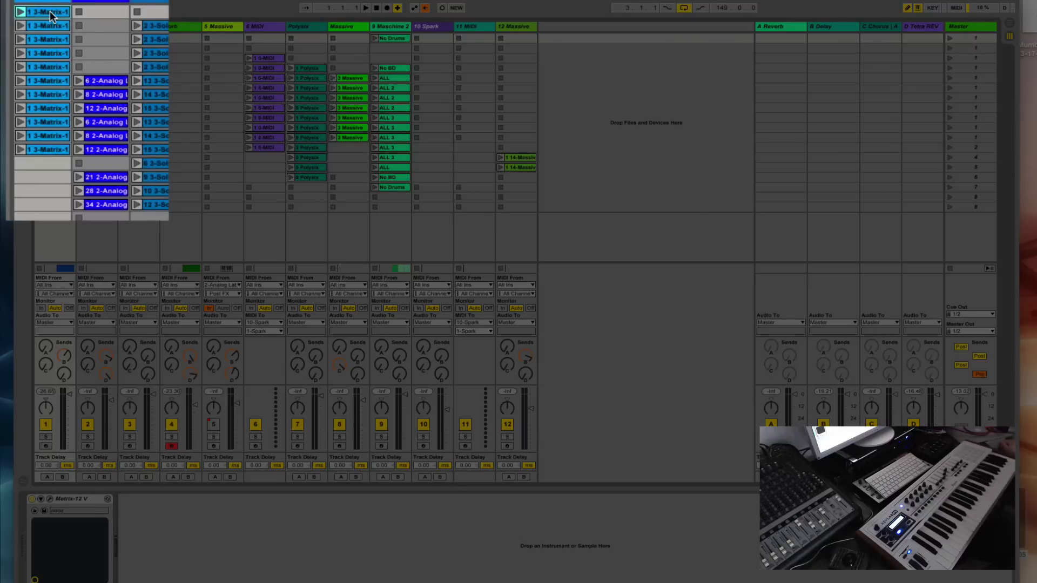
- Open the first Matrix-12 clip and inspect its notes folded to the used pitches, and unfold them again
{"action": "left_click", "coordinate": [61, 39]}
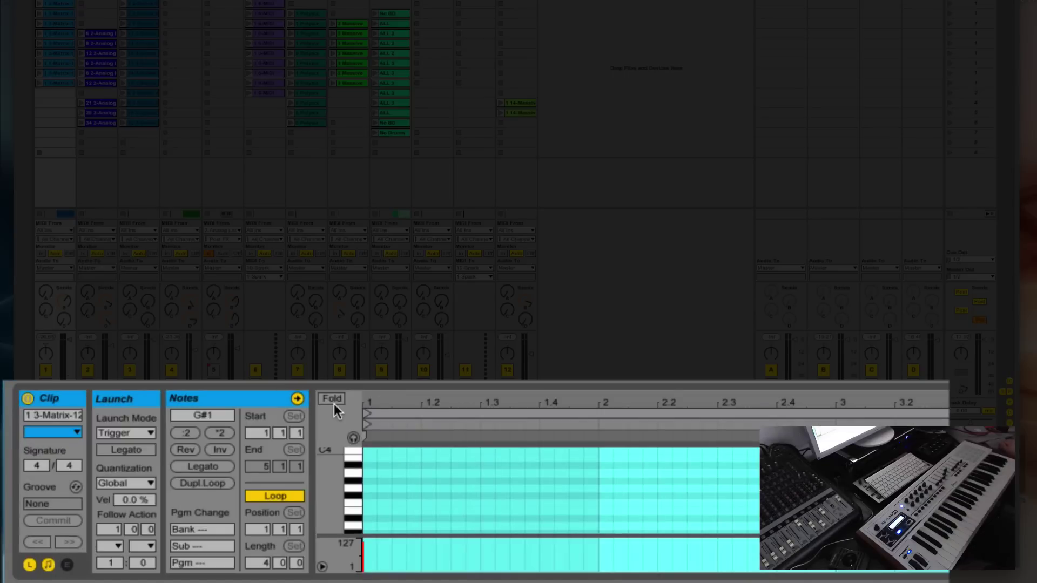
{"action": "left_click", "coordinate": [333, 400]}
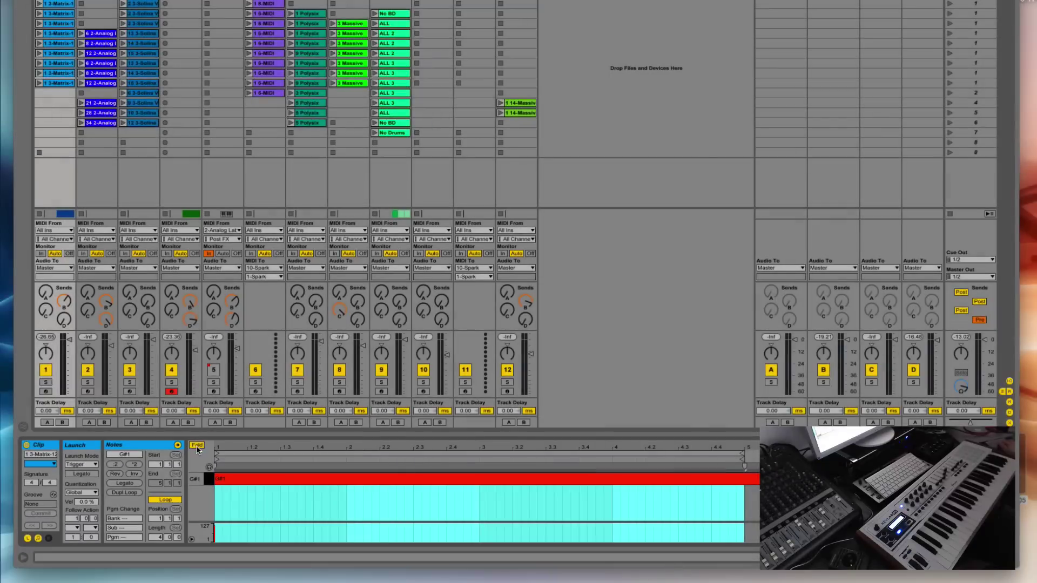
{"action": "left_click", "coordinate": [196, 445]}
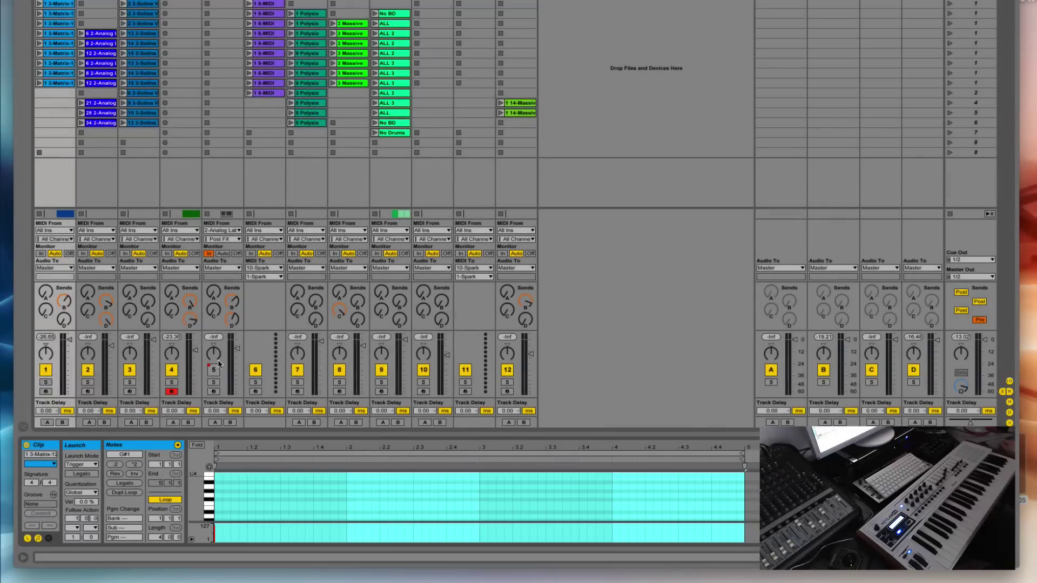
- Show the Matrix-12 track's devices, examine the Matrix-12 V synth's preset and settings, and close its window
{"action": "left_click", "coordinate": [959, 557]}
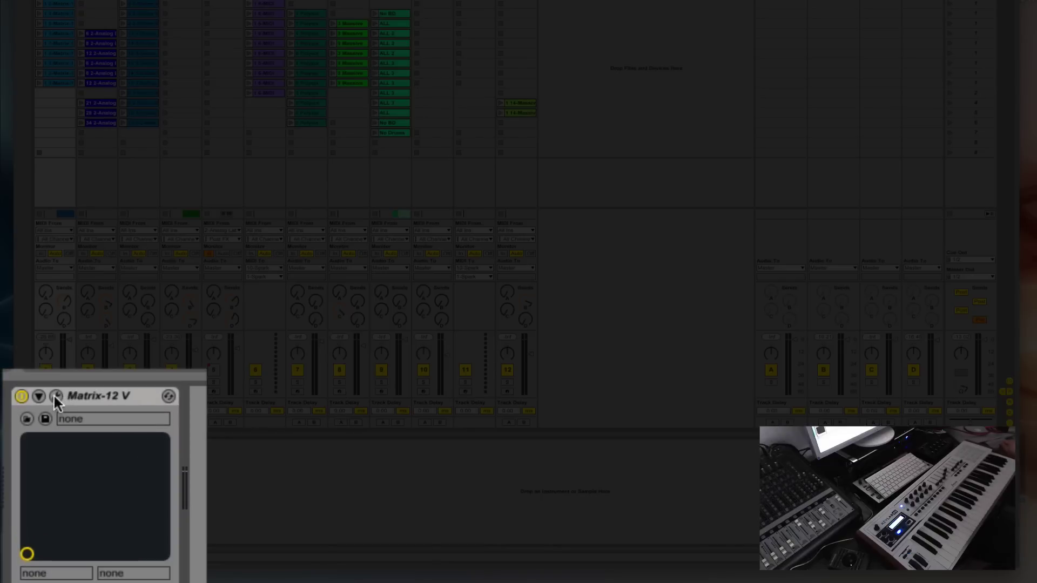
{"action": "left_click", "coordinate": [55, 396]}
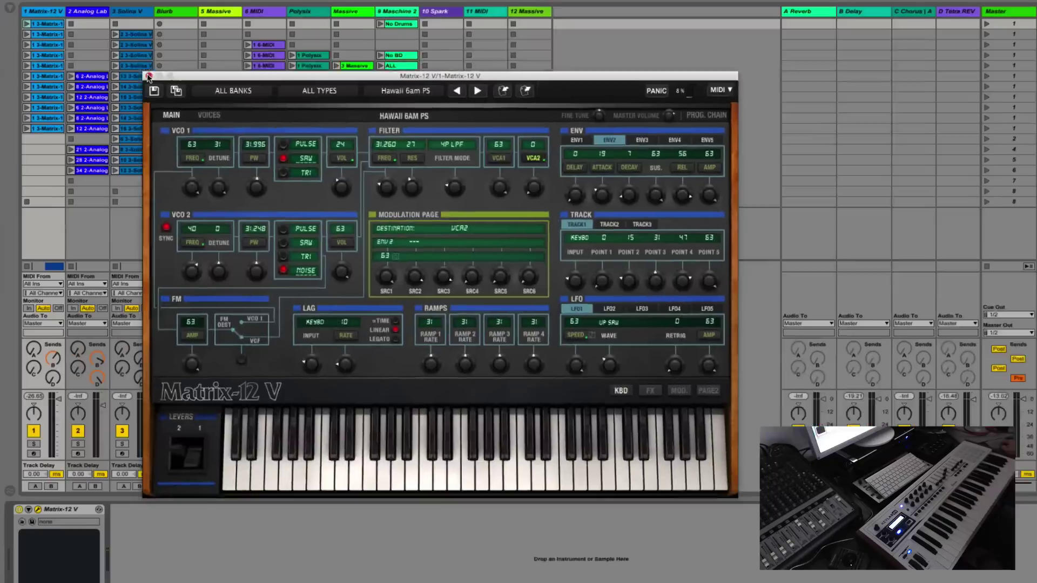
{"action": "left_click", "coordinate": [65, 24]}
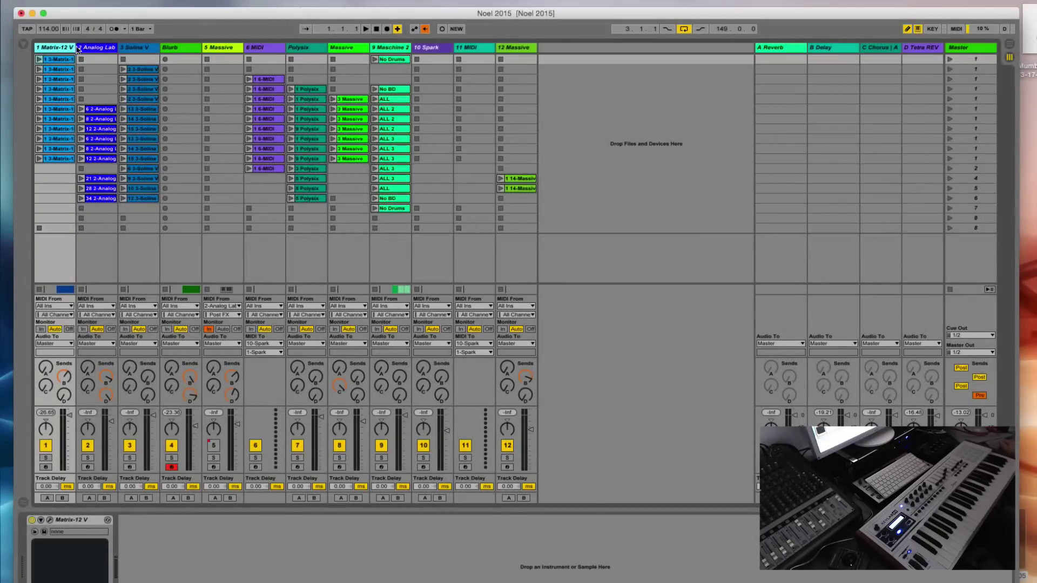
- Open the Analog Lab instrument on track 2, view its studio and filter views, and close its window
{"action": "left_click", "coordinate": [89, 47]}
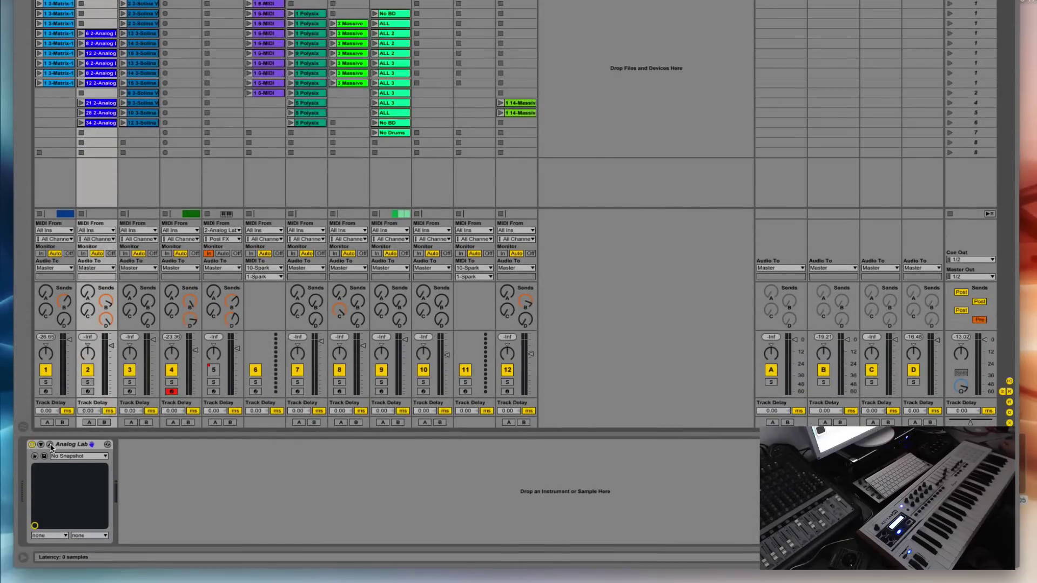
{"action": "left_click", "coordinate": [50, 445]}
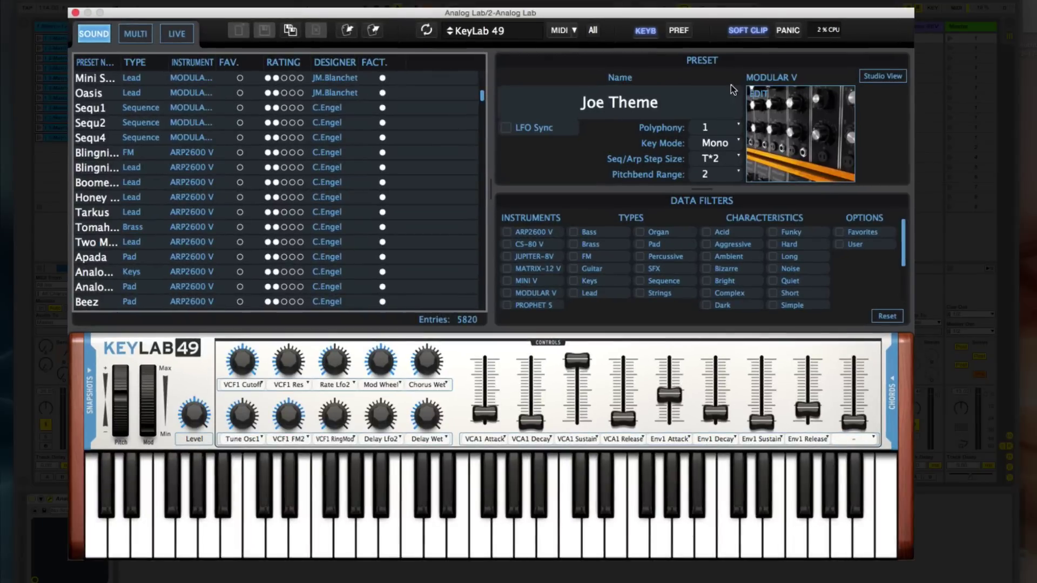
{"action": "left_click", "coordinate": [882, 75]}
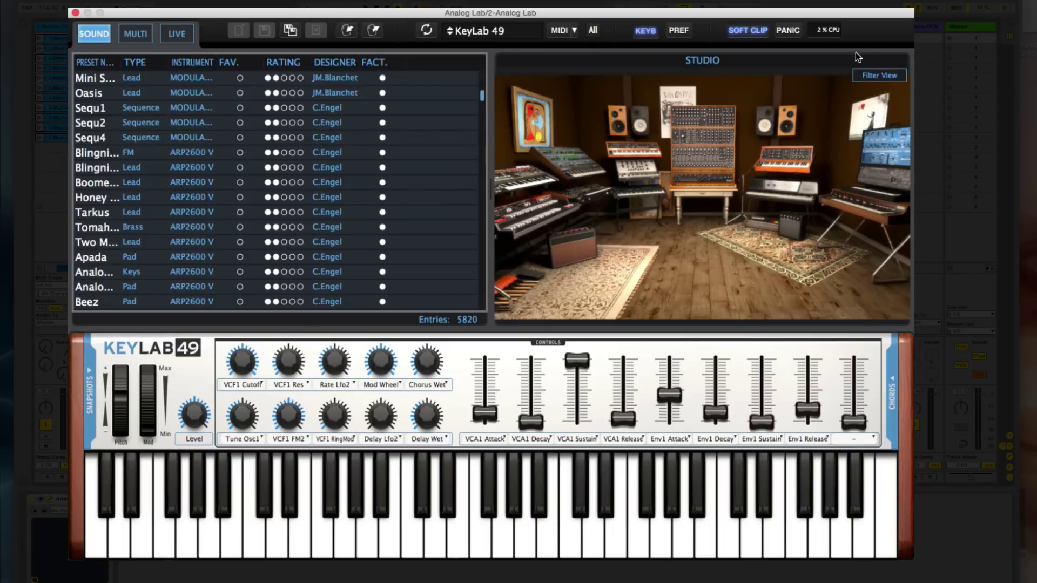
{"action": "left_click", "coordinate": [871, 76]}
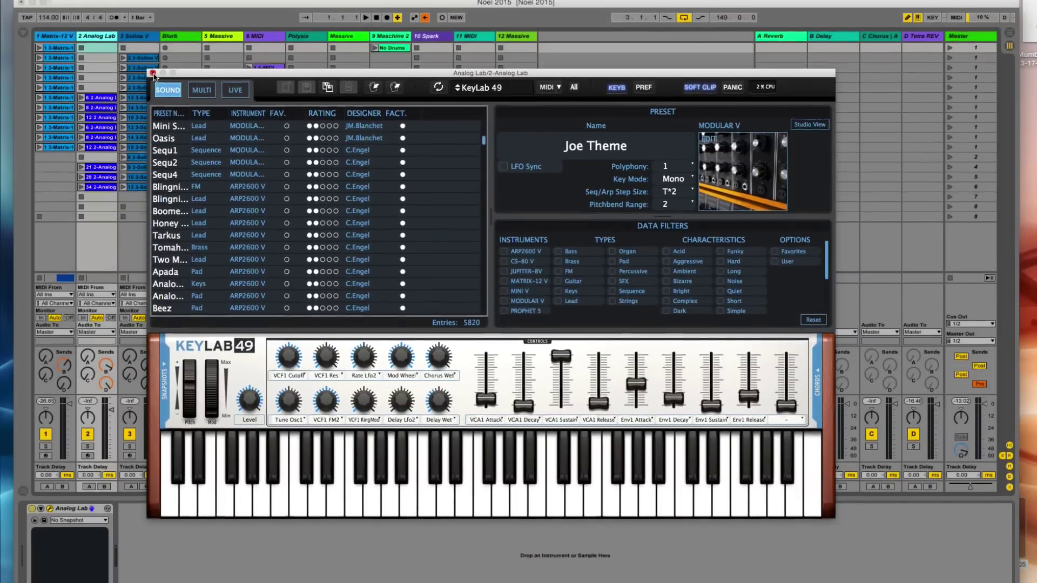
{"action": "left_click", "coordinate": [76, 13]}
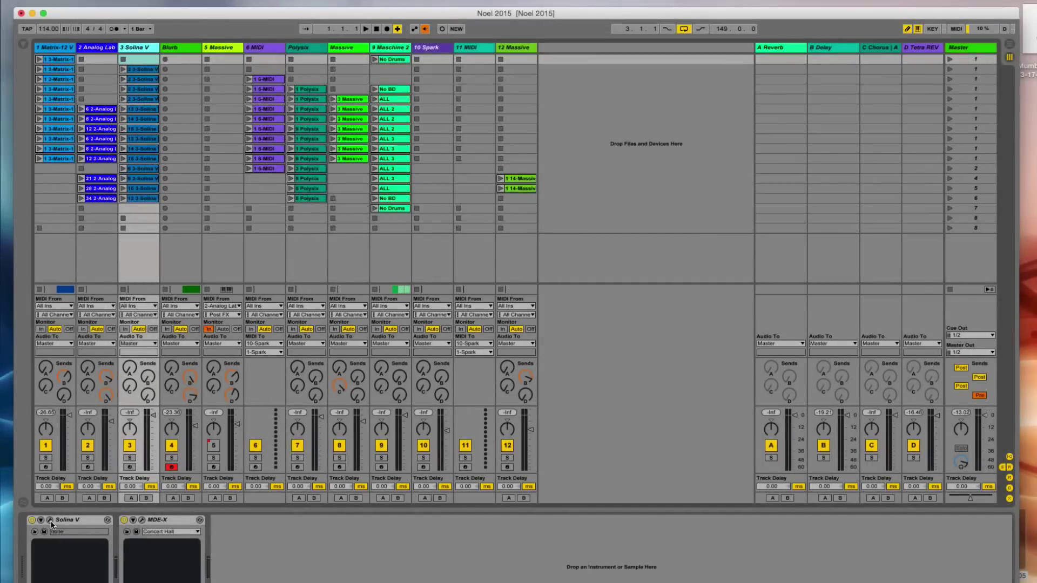
- Open the Solina V instrument on track 3, move its window over the session, and arm the track for recording
{"action": "left_click", "coordinate": [50, 521]}
{"action": "left_click_drag", "start_coordinate": [1036, 397], "coordinate": [368, 169]}
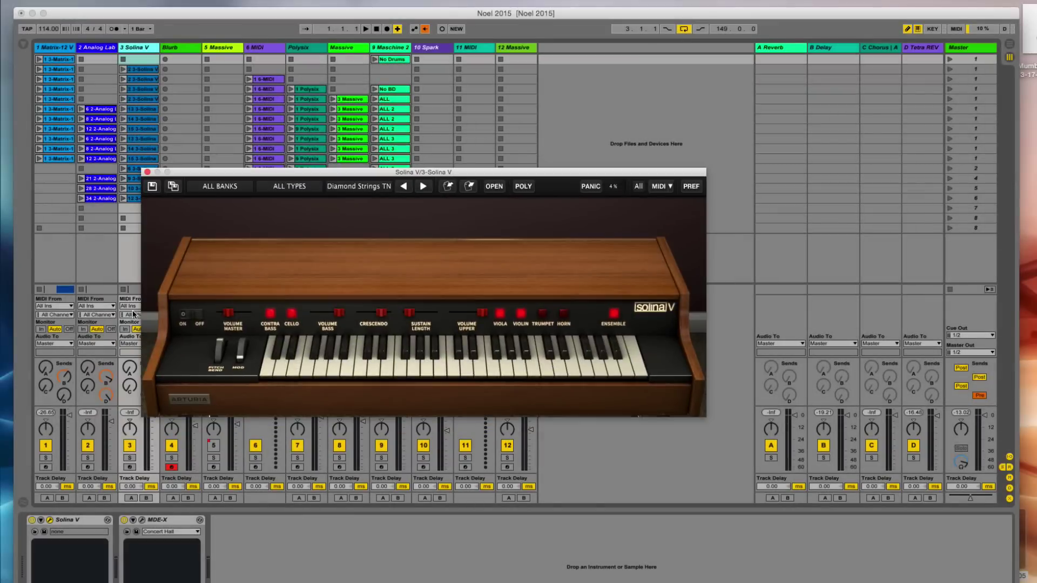
{"action": "left_click", "coordinate": [180, 469]}
{"action": "left_click", "coordinate": [129, 468]}
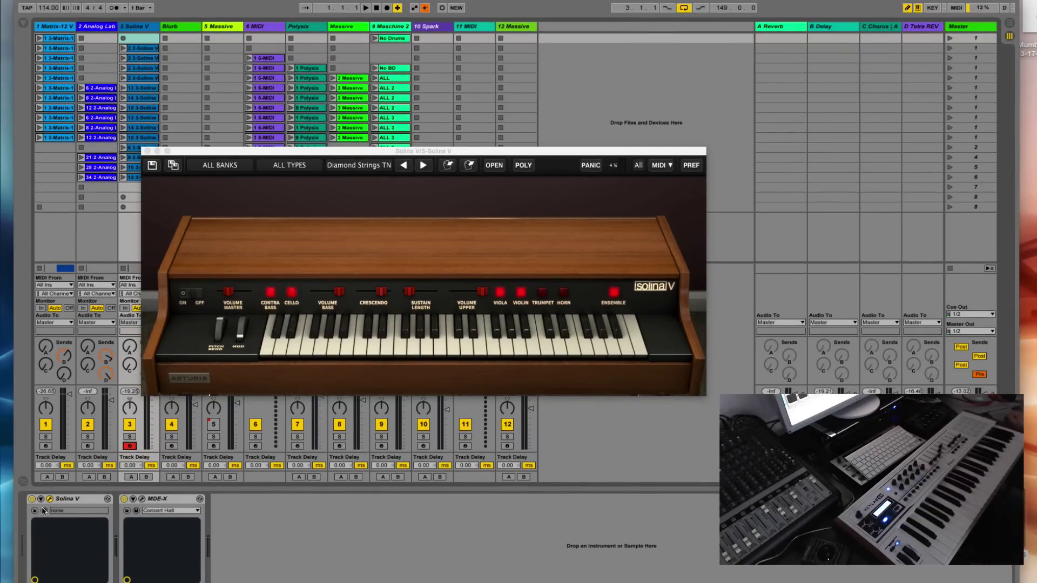
- Examine the MDE-X effect on the Solina V track and close both the effect and instrument windows
{"action": "left_click", "coordinate": [169, 503]}
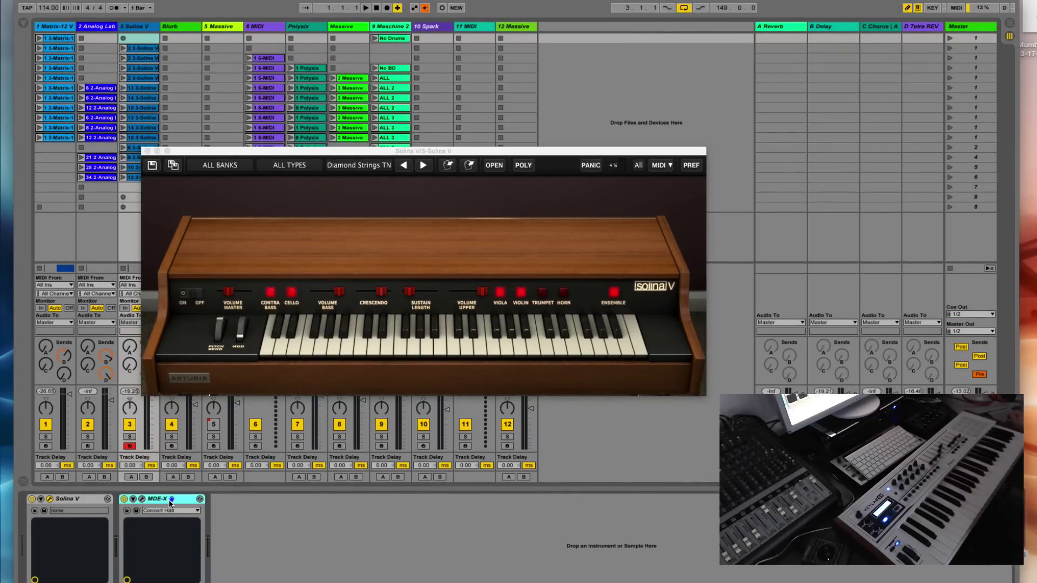
{"action": "left_click", "coordinate": [141, 499]}
{"action": "left_click_drag", "start_coordinate": [495, 554], "coordinate": [311, 434]}
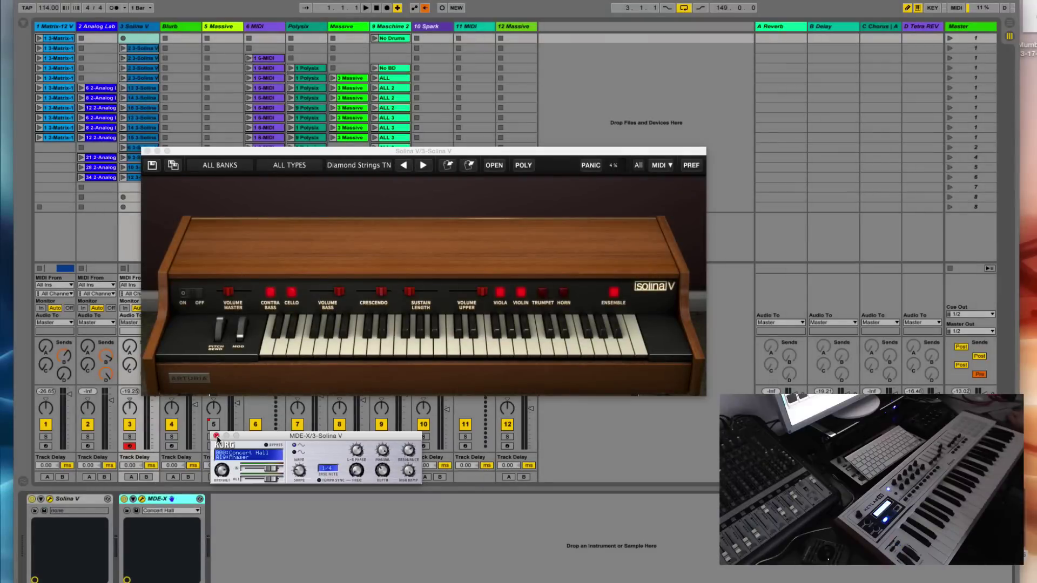
{"action": "left_click", "coordinate": [218, 438]}
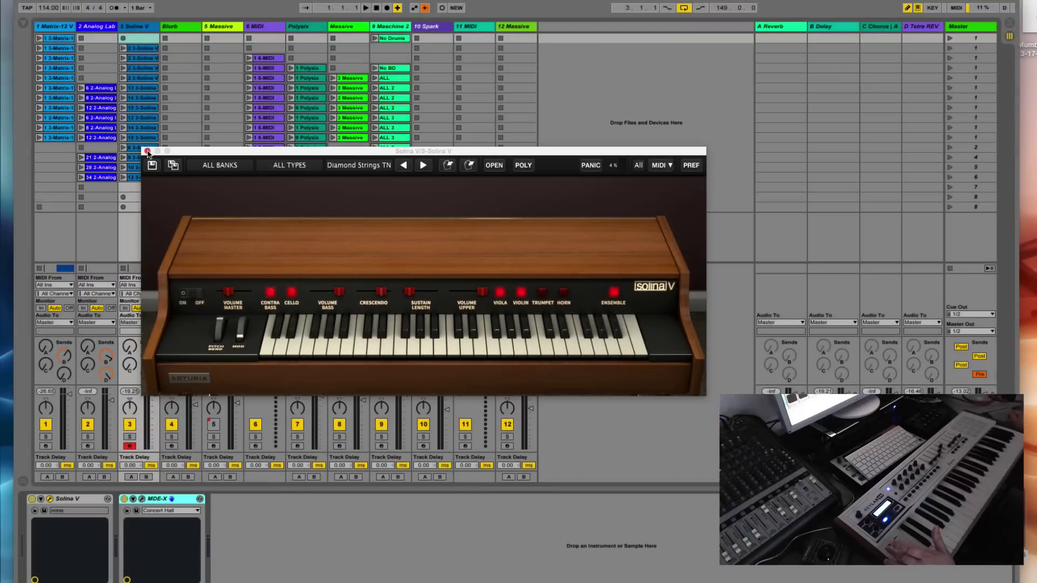
{"action": "left_click", "coordinate": [150, 155]}
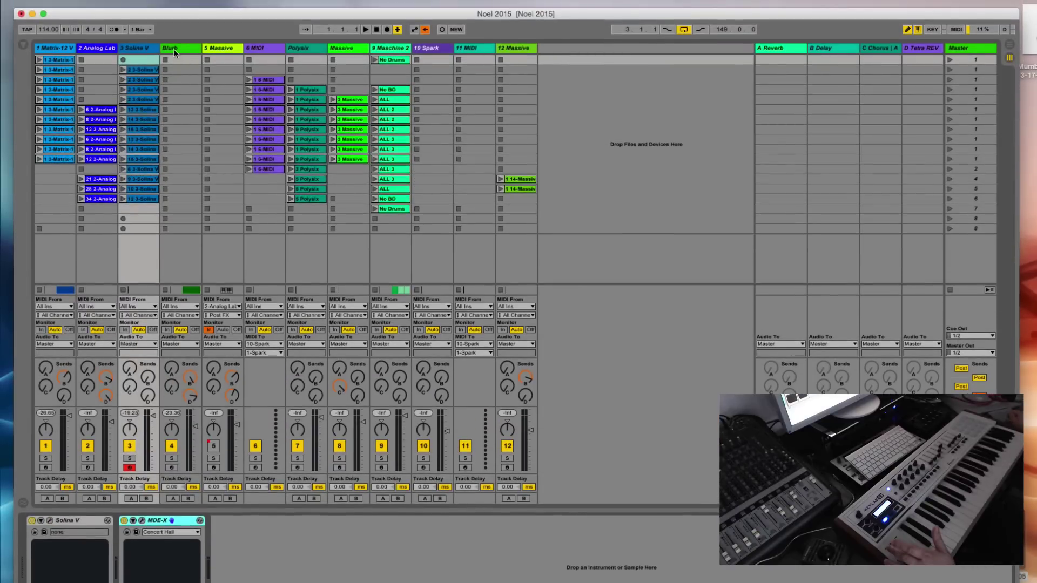
- Open the Massive instrument on the Blurb track, bring its window fully into view, and arm the track for recording
{"action": "left_click", "coordinate": [174, 50]}
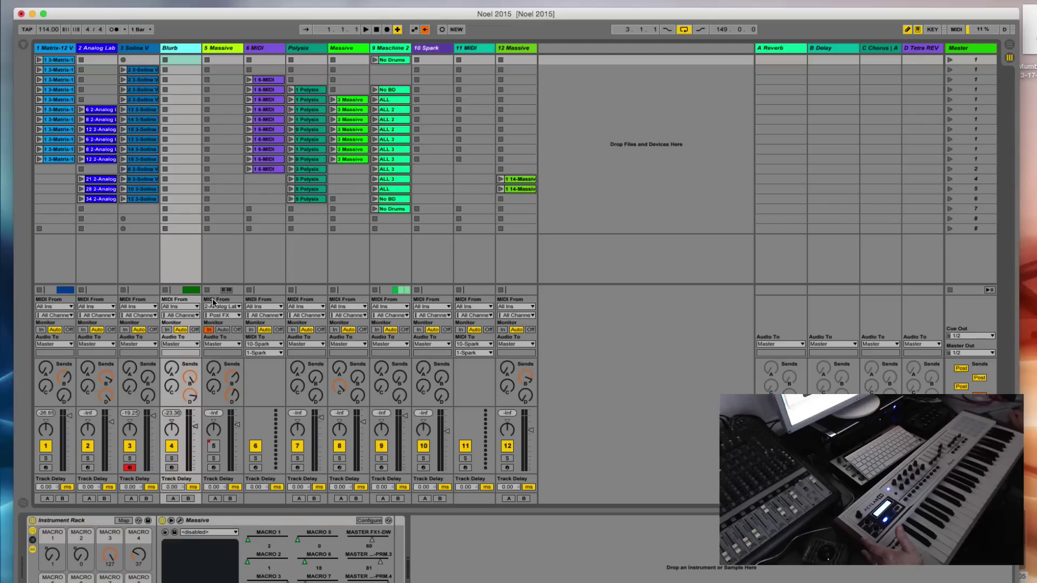
{"action": "left_click", "coordinate": [180, 521]}
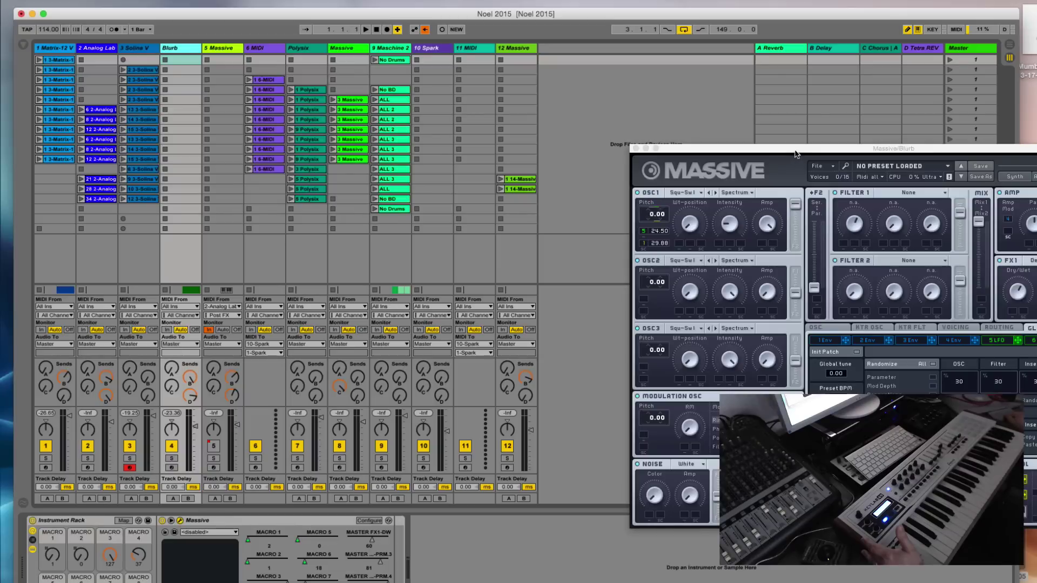
{"action": "left_click_drag", "start_coordinate": [795, 153], "coordinate": [449, 102]}
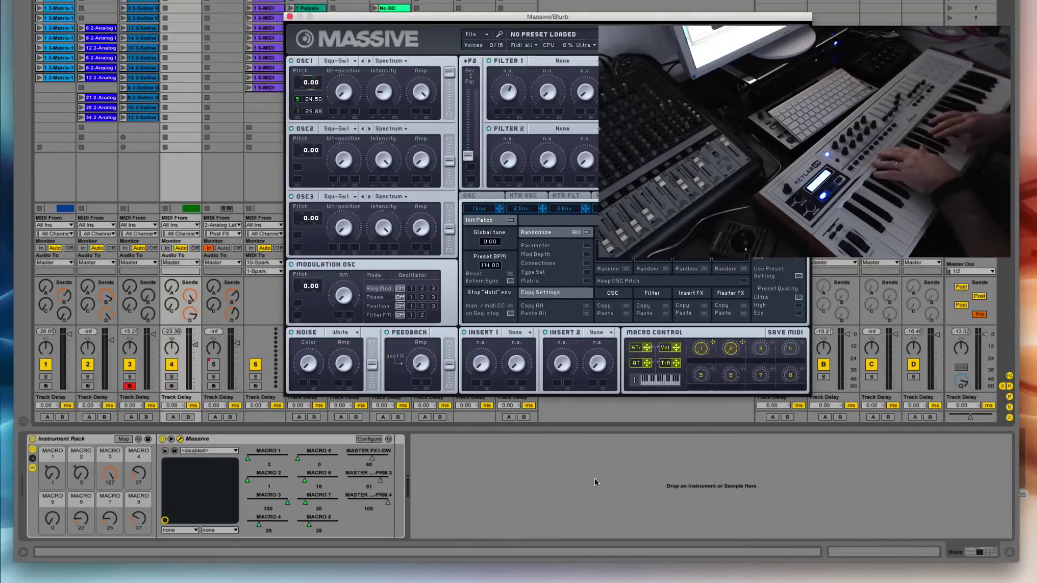
{"action": "left_click", "coordinate": [171, 387]}
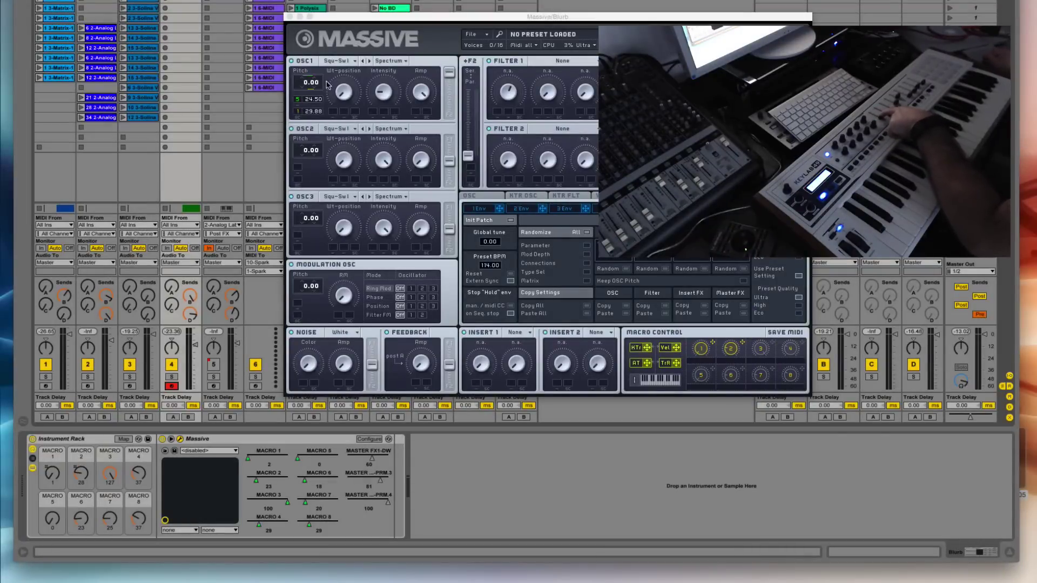
- Inspect Massive's envelopes 1, 3 and 4 and LFO 5 for the Blurb sound, and close its window
{"action": "left_click", "coordinate": [485, 210]}
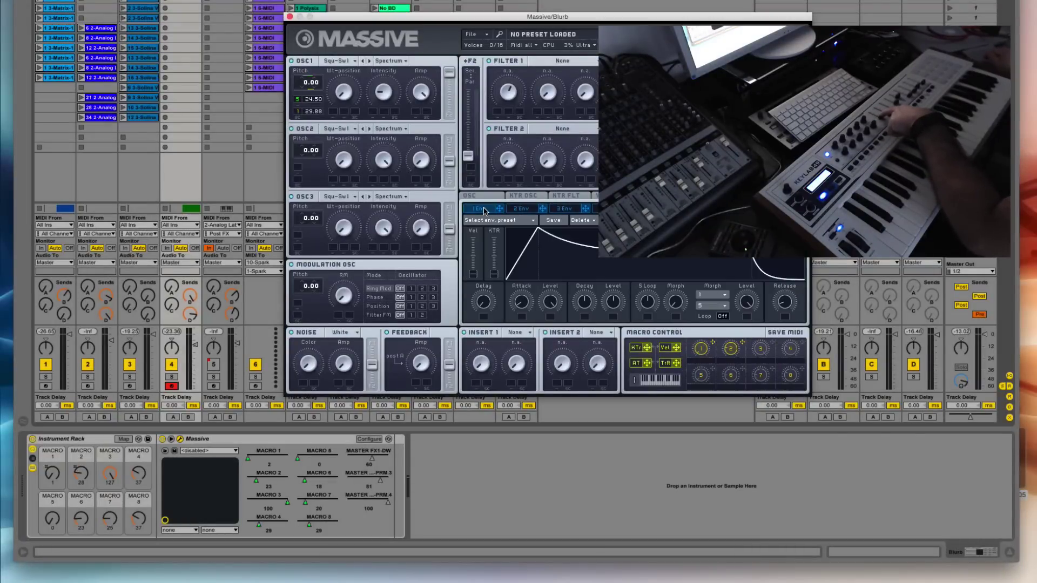
{"action": "left_click", "coordinate": [567, 209]}
{"action": "left_click", "coordinate": [613, 211]}
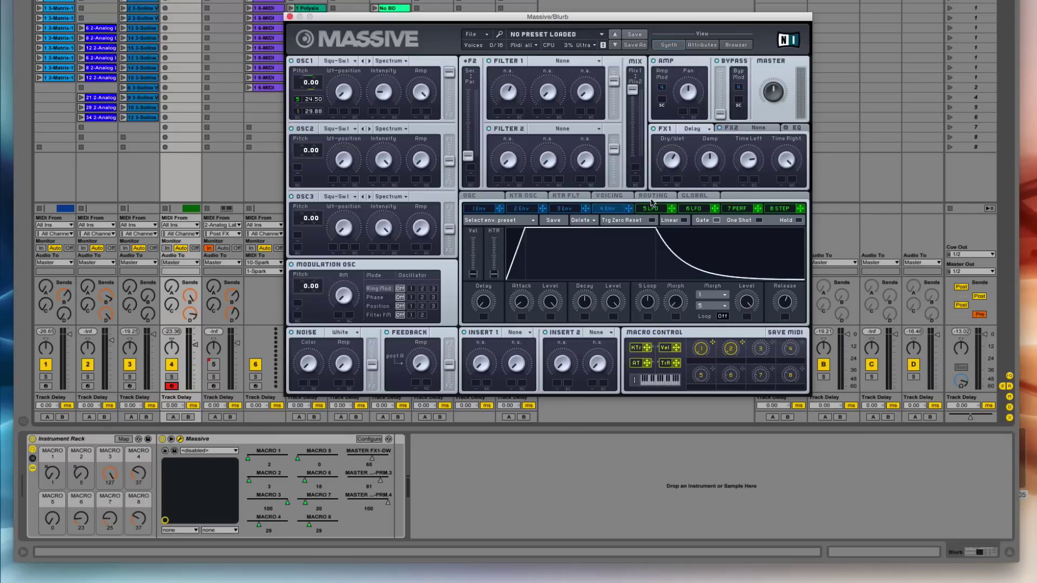
{"action": "left_click", "coordinate": [651, 209]}
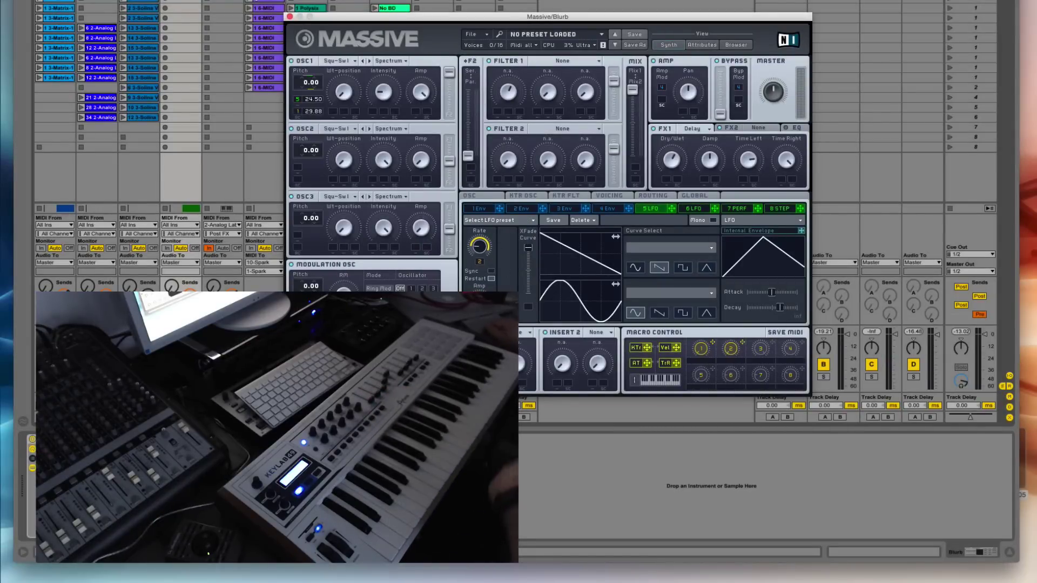
{"action": "left_click", "coordinate": [289, 17]}
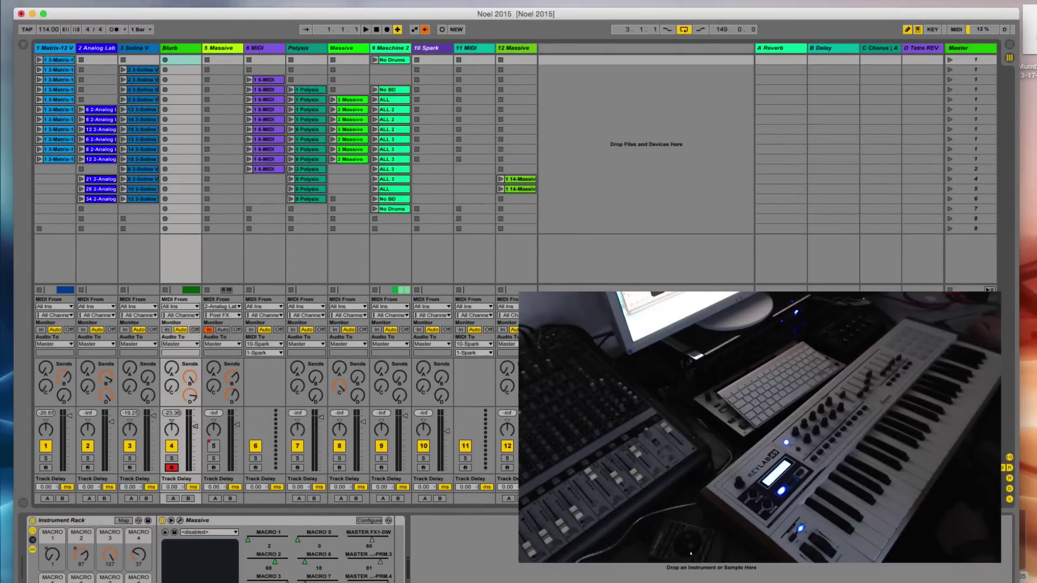
- Solo the 6 MIDI track and launch its first clip
{"action": "left_click", "coordinate": [222, 48]}
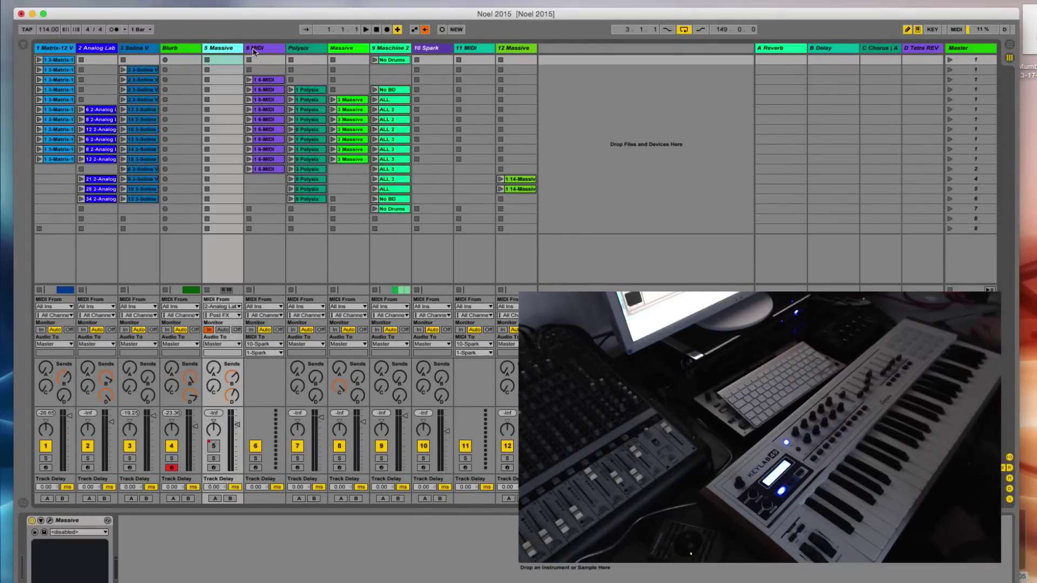
{"action": "left_click", "coordinate": [253, 51]}
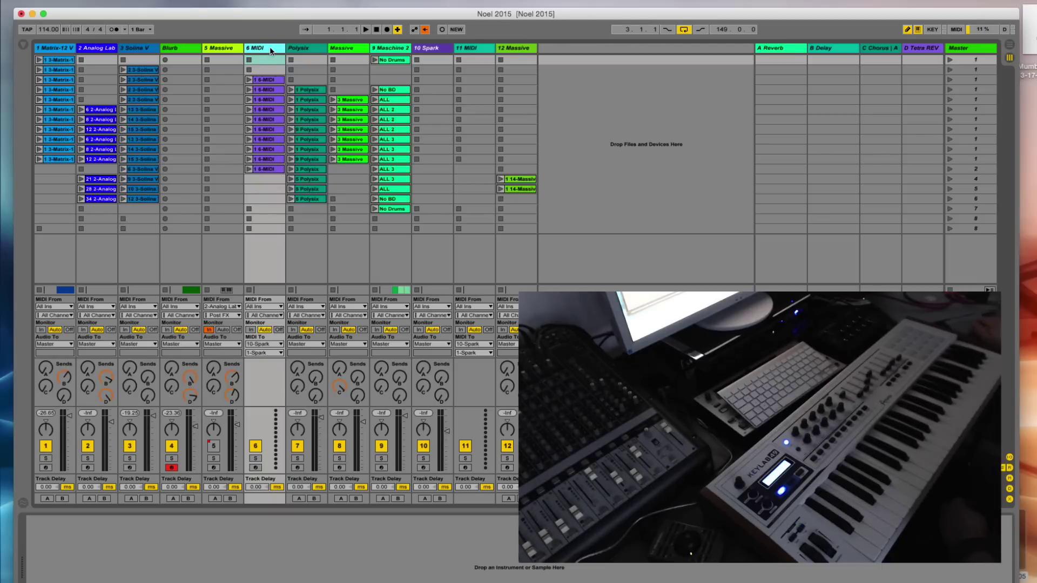
{"action": "left_click", "coordinate": [255, 459]}
{"action": "left_click", "coordinate": [249, 80]}
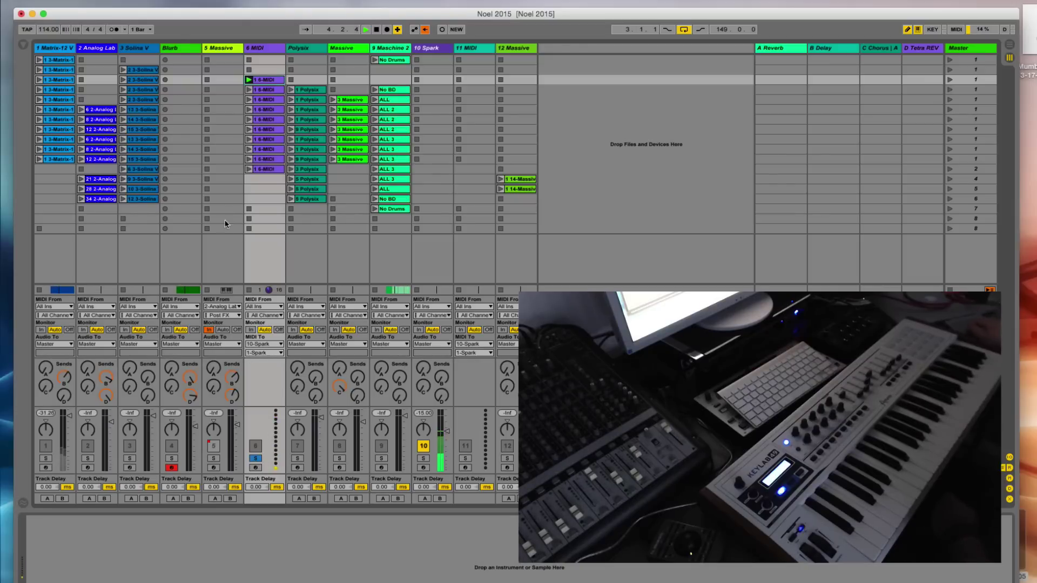
- Stop and relaunch the first clip on the 6 MIDI track, and launch the seventh scene
{"action": "left_click", "coordinate": [249, 209]}
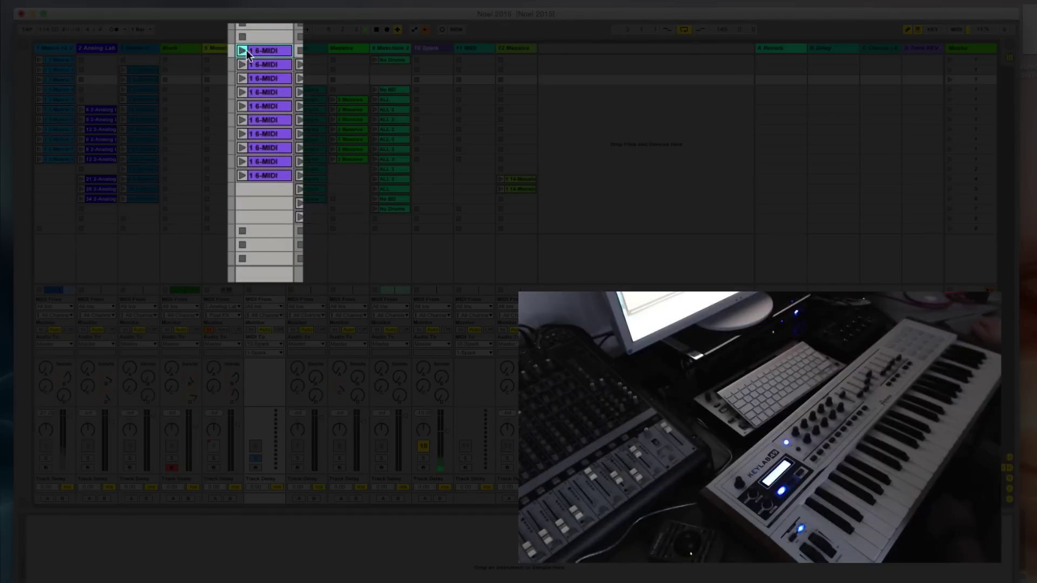
{"action": "left_click", "coordinate": [241, 51]}
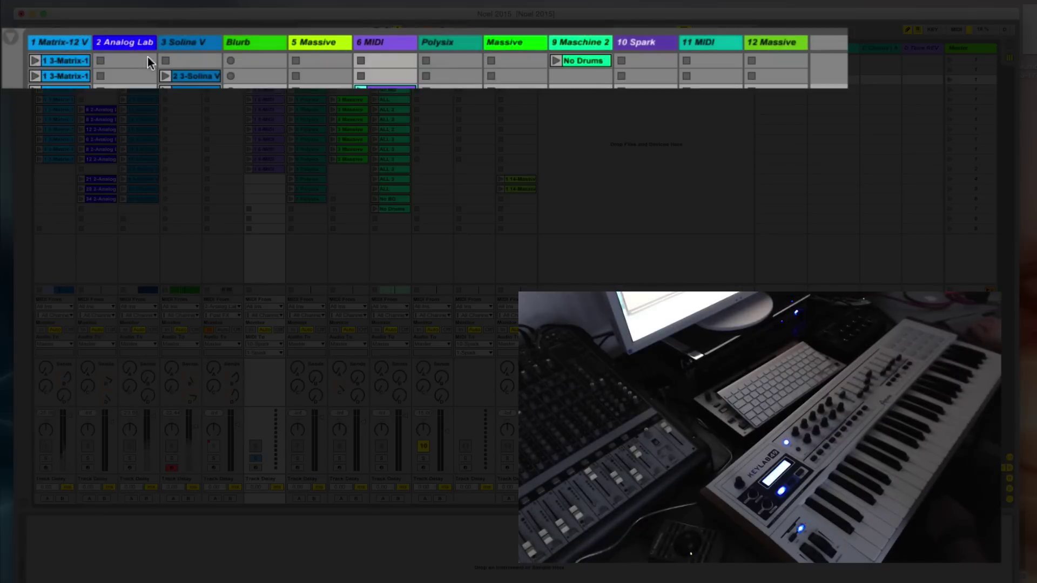
{"action": "left_click", "coordinate": [950, 119]}
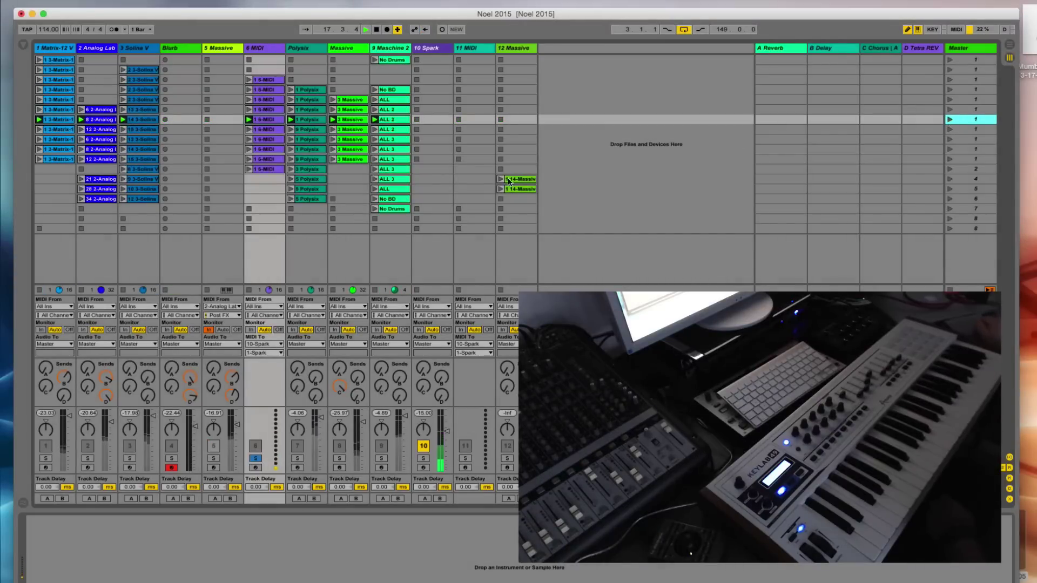
- Unsolo the 6 MIDI track and stop playback
{"action": "left_click", "coordinate": [256, 459]}
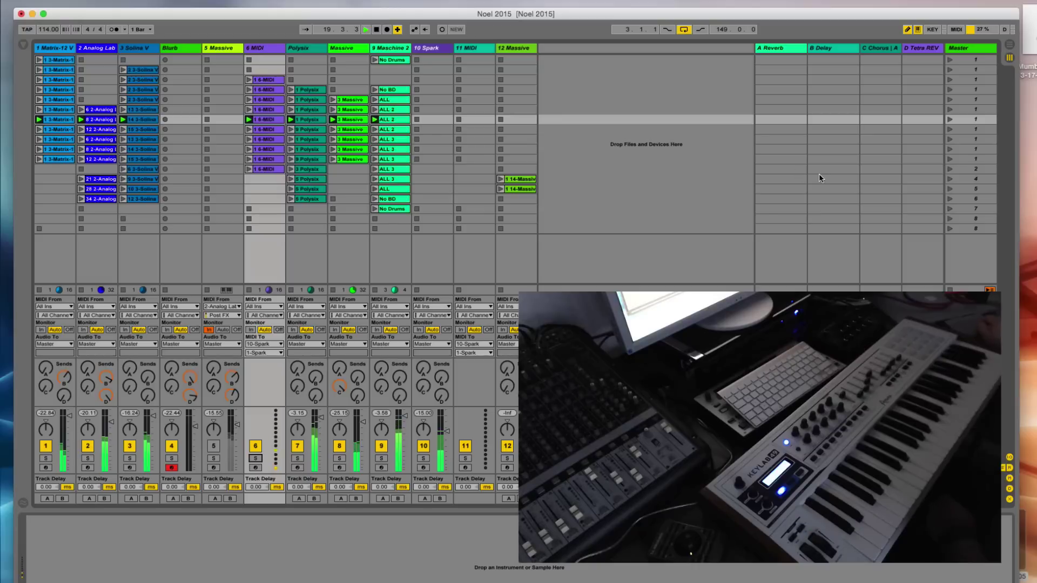
{"action": "key", "text": "space"}
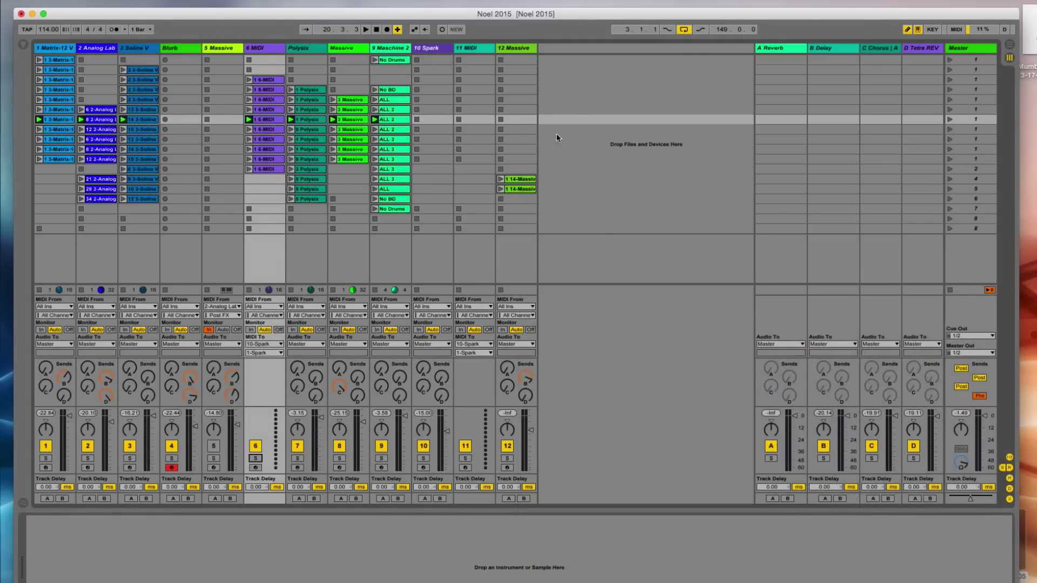
- Look over the song's clips in Arrangement View and return to the 6 MIDI track's clips in Session View
{"action": "key", "text": "Tab"}
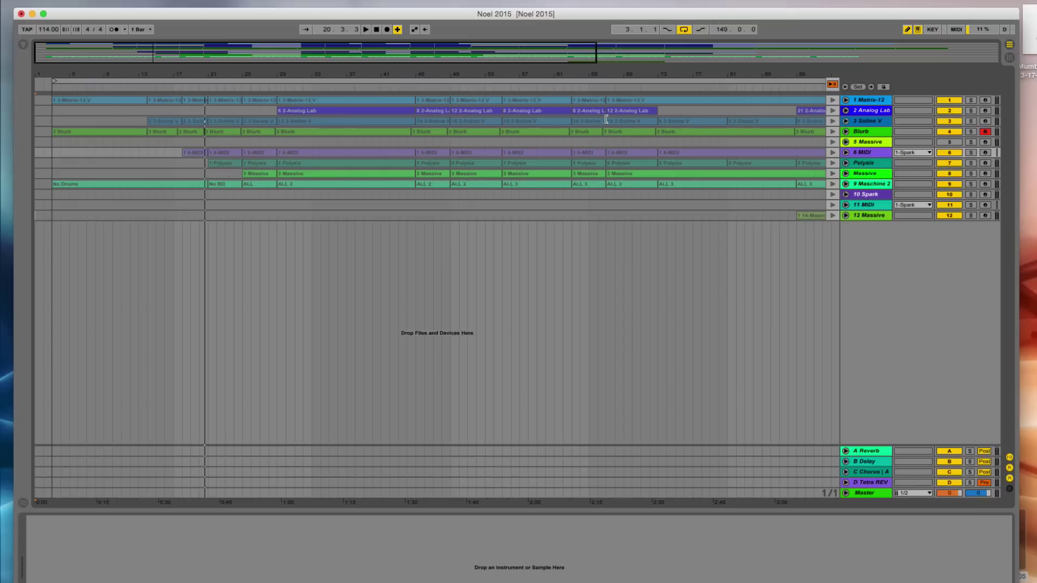
{"action": "key", "text": "Tab"}
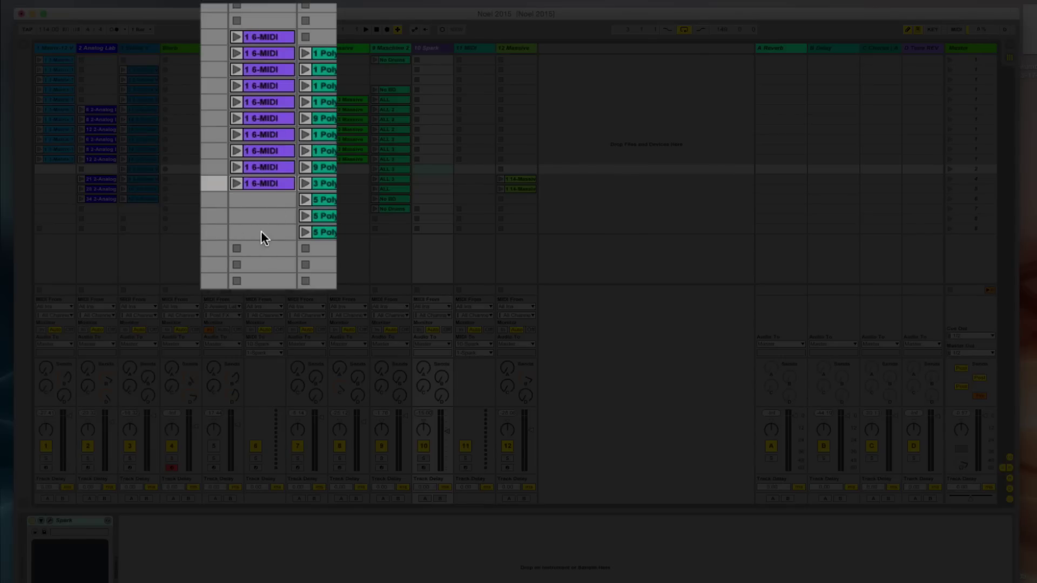
{"action": "left_click", "coordinate": [258, 183]}
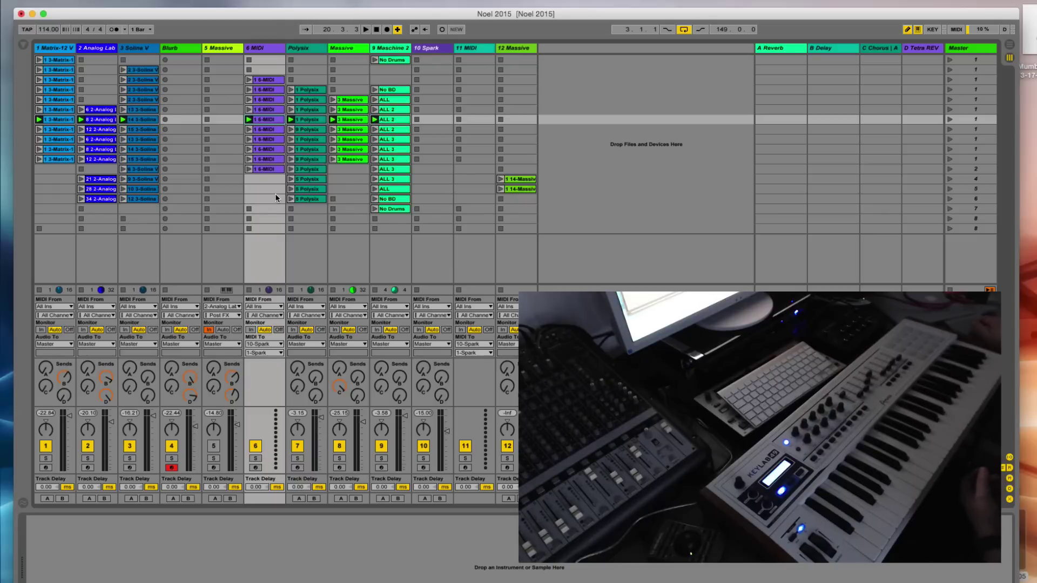
- Solo the 6 MIDI track and open the Spark plug-in on the 10 Spark track, with its window fully in view
{"action": "left_click", "coordinate": [255, 459]}
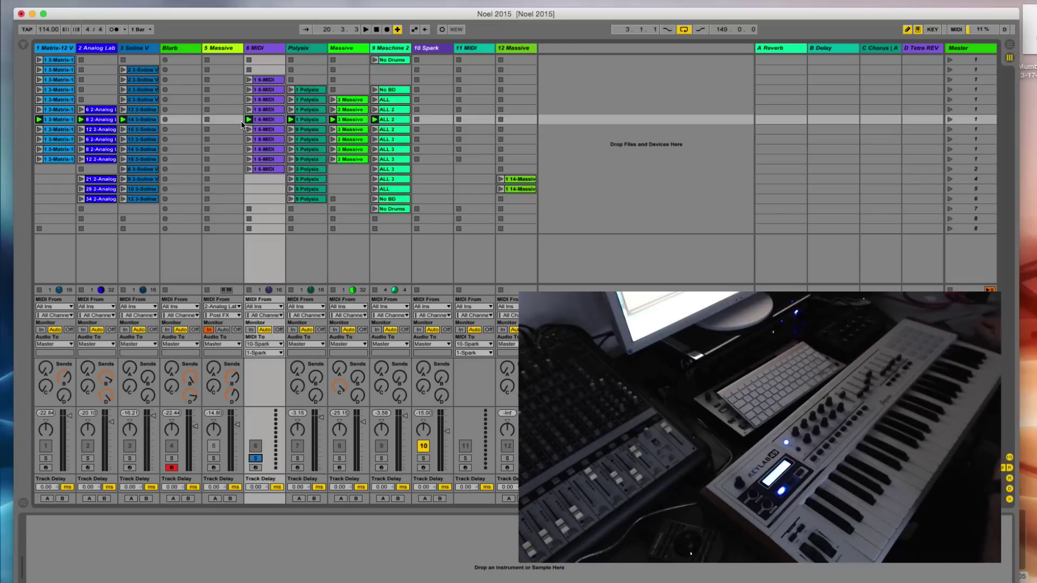
{"action": "left_click", "coordinate": [434, 48]}
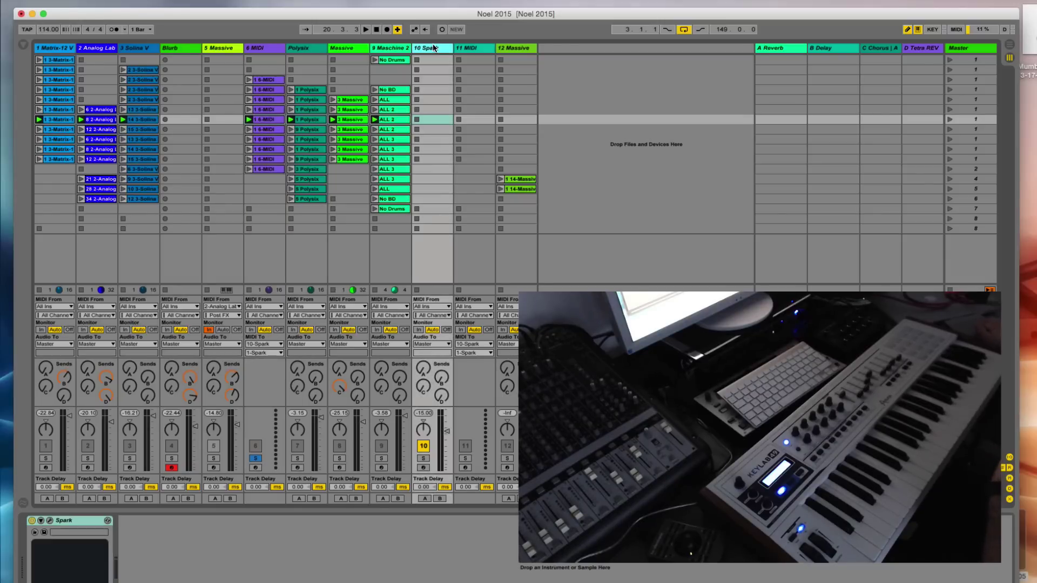
{"action": "left_click", "coordinate": [50, 521]}
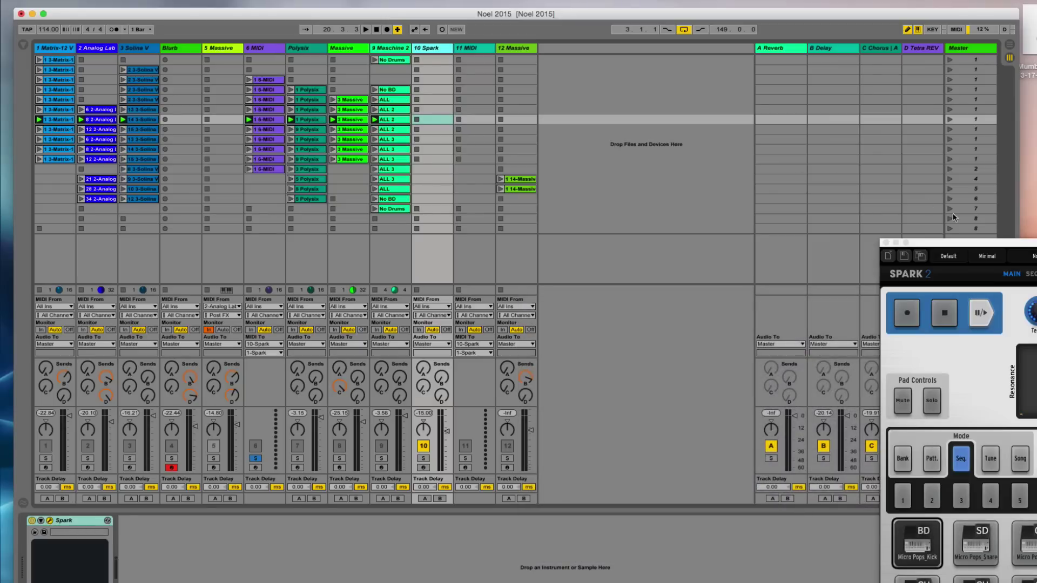
{"action": "left_click_drag", "start_coordinate": [1035, 243], "coordinate": [538, 164]}
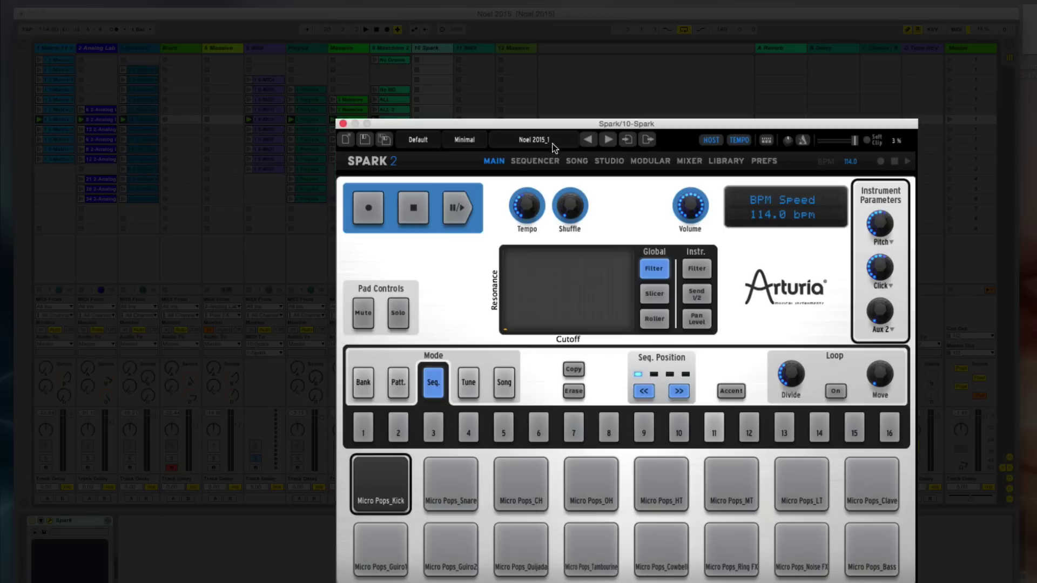
- Audition Spark's Micro Pops Kick, Snare, CH, OH, HT and MT pads
{"action": "left_click", "coordinate": [386, 505]}
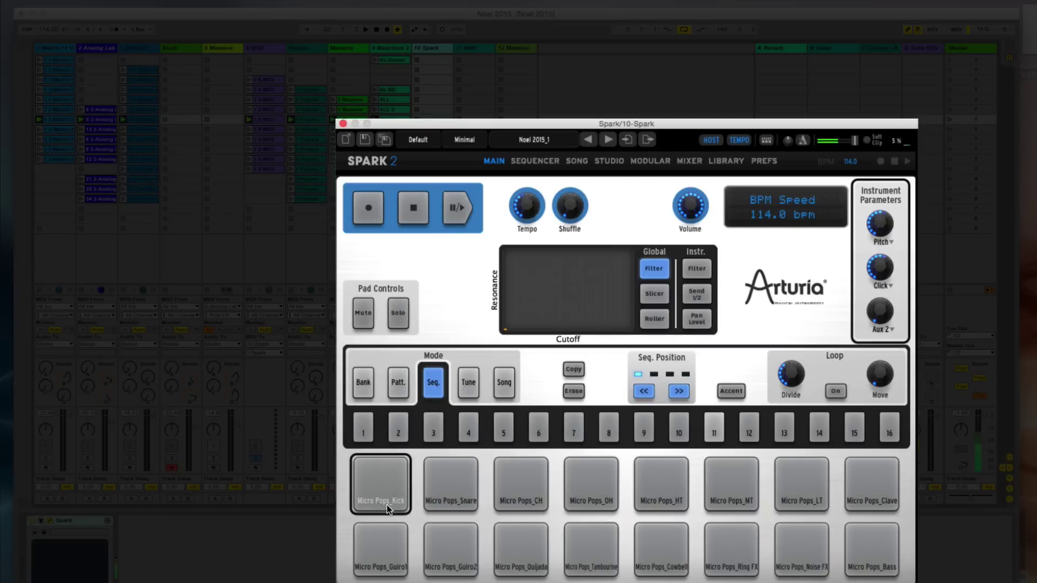
{"action": "left_click", "coordinate": [442, 482]}
{"action": "left_click", "coordinate": [523, 476]}
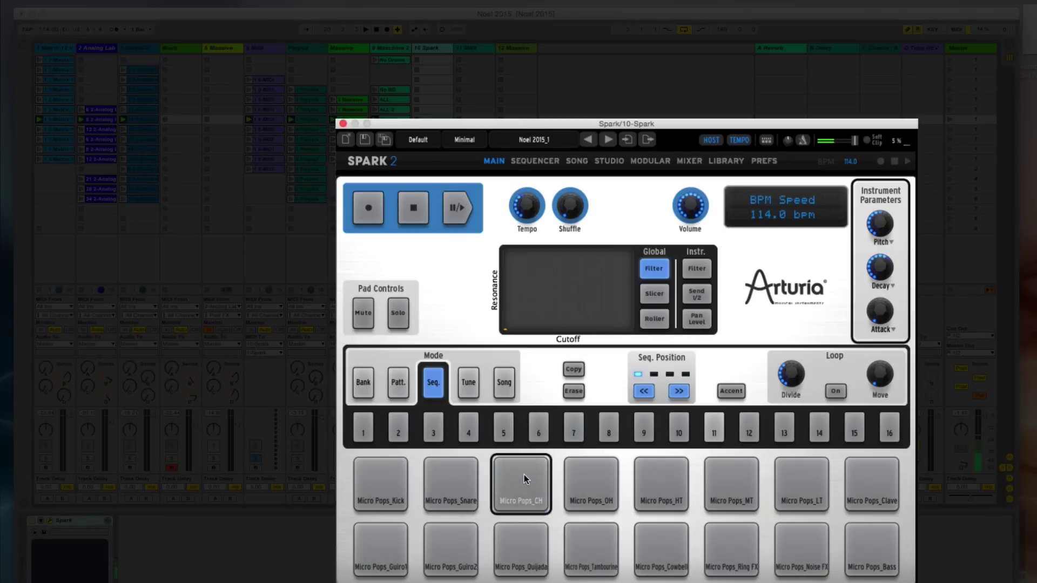
{"action": "left_click", "coordinate": [605, 475]}
{"action": "left_click", "coordinate": [663, 481]}
{"action": "left_click", "coordinate": [721, 482]}
- Bring the whole Spark window into view and audition the Micro Pops LT, Clave, Guiro1, Guiro2 and Quijada pads
{"action": "left_click_drag", "start_coordinate": [619, 124], "coordinate": [485, 113]}
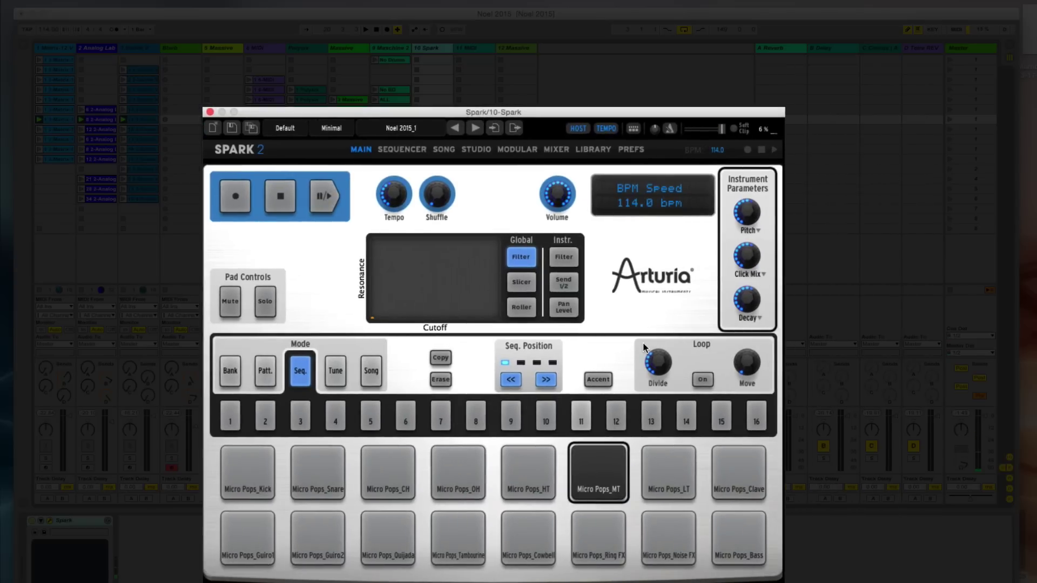
{"action": "left_click", "coordinate": [672, 481]}
{"action": "left_click", "coordinate": [736, 486]}
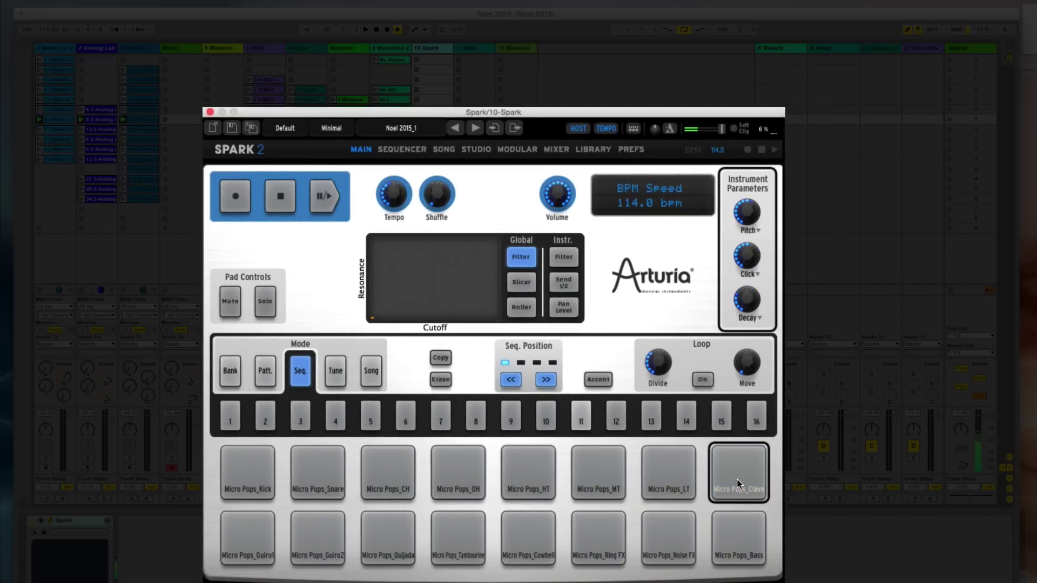
{"action": "left_click", "coordinate": [248, 534]}
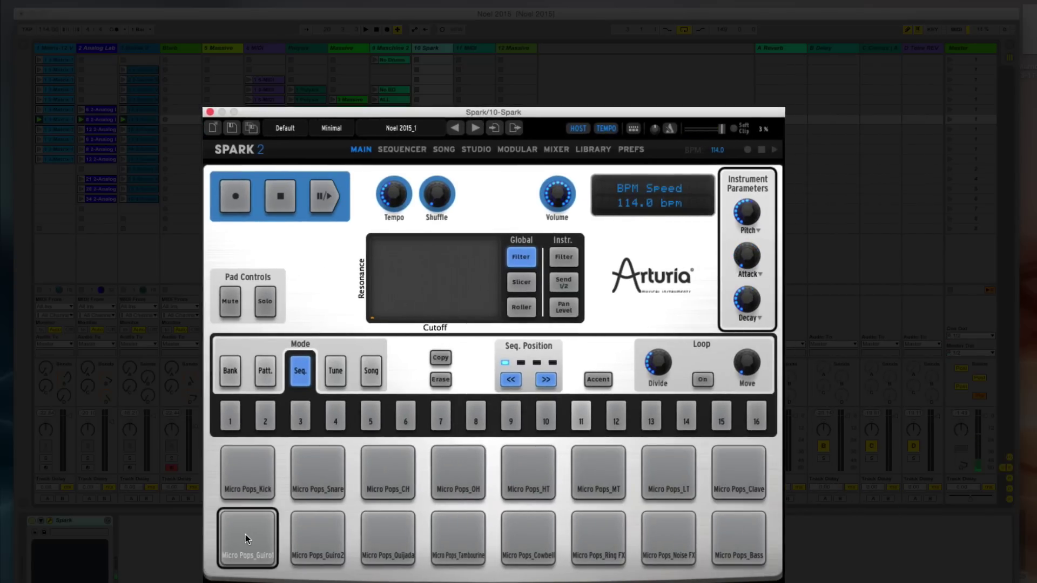
{"action": "left_click", "coordinate": [296, 533]}
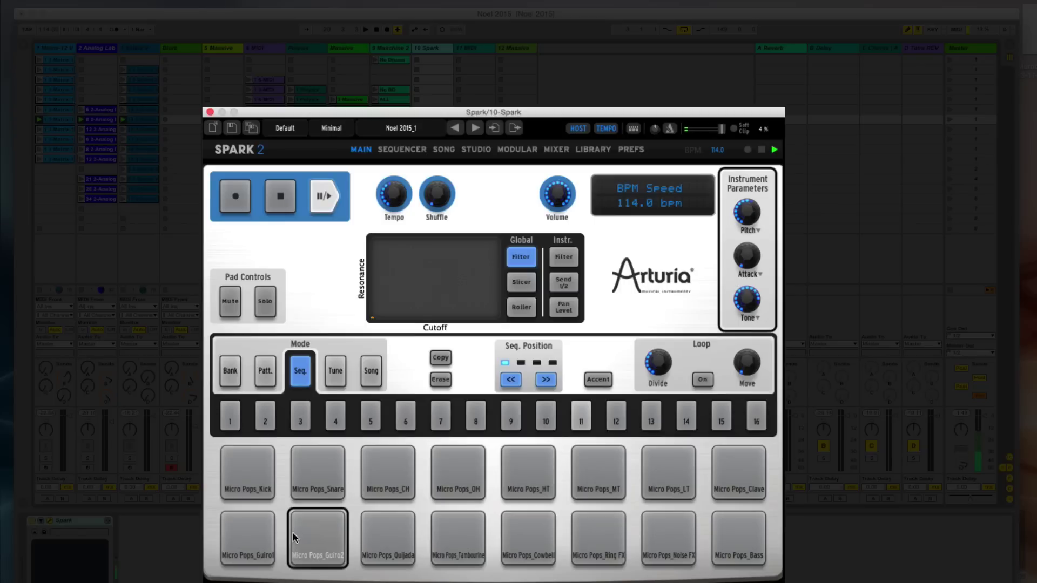
{"action": "left_click", "coordinate": [394, 528]}
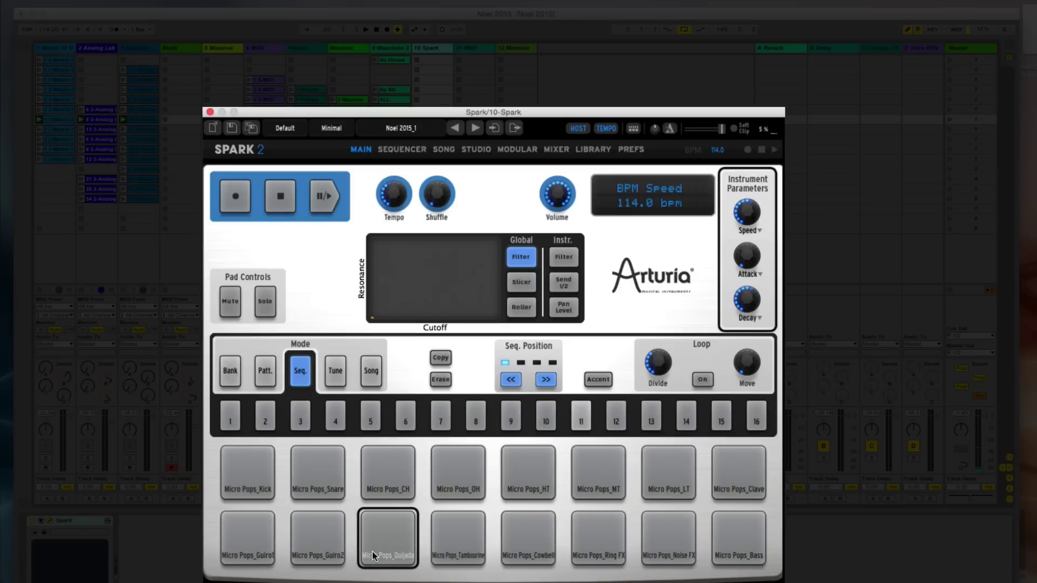
{"action": "left_click", "coordinate": [392, 530]}
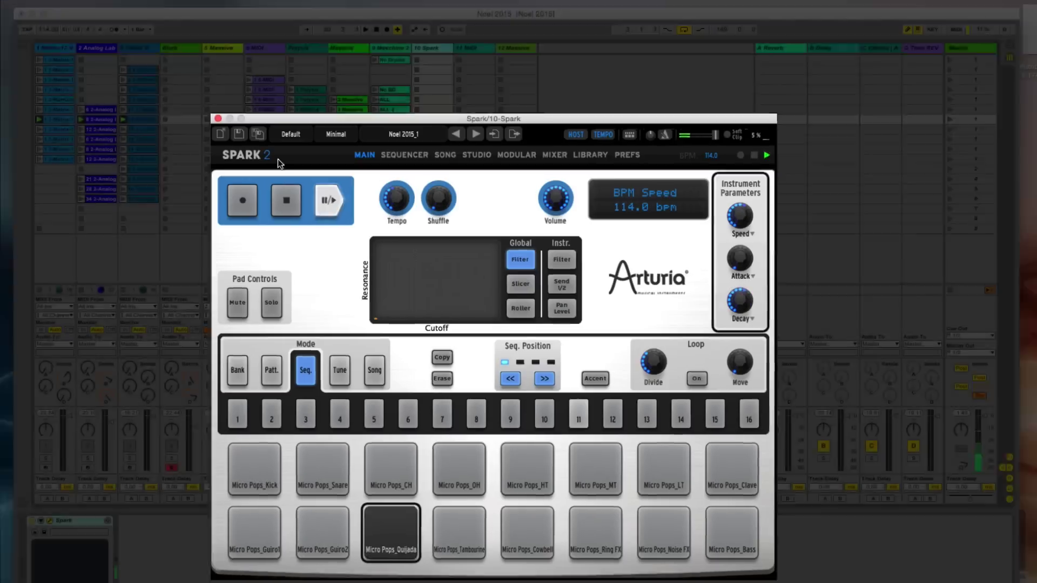
- Launch the seventh scene to hear the Spark drums from the soloed 6 MIDI track, and close the Spark window
{"action": "left_click", "coordinate": [210, 113]}
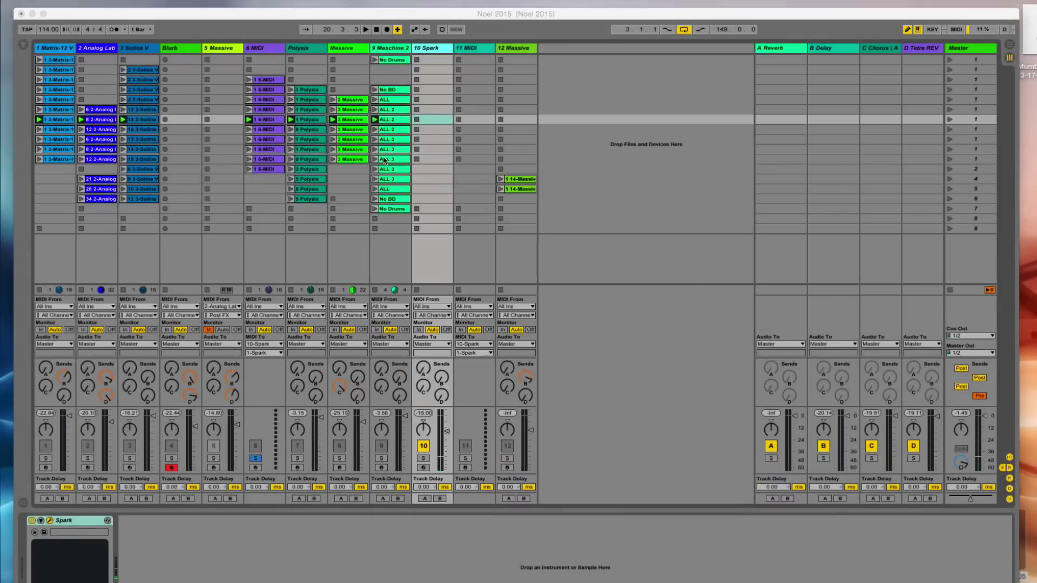
{"action": "left_click", "coordinate": [384, 158]}
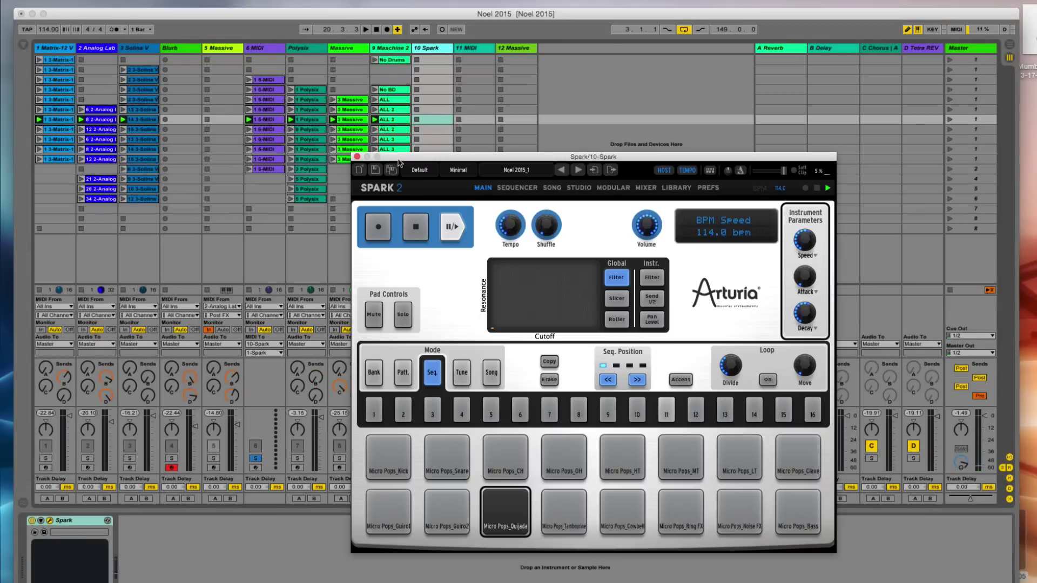
{"action": "left_click", "coordinate": [589, 98]}
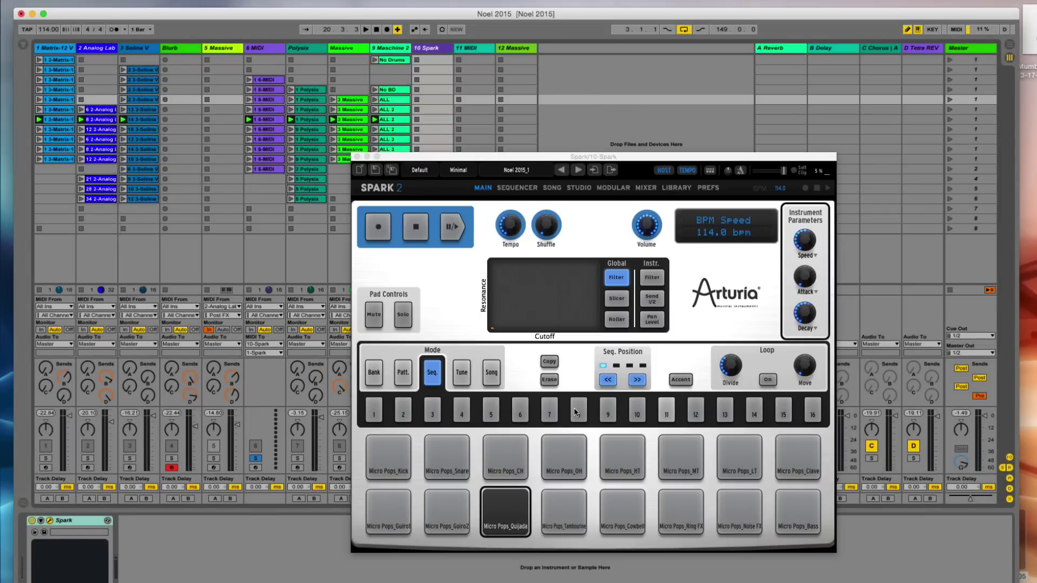
{"action": "left_click", "coordinate": [949, 119]}
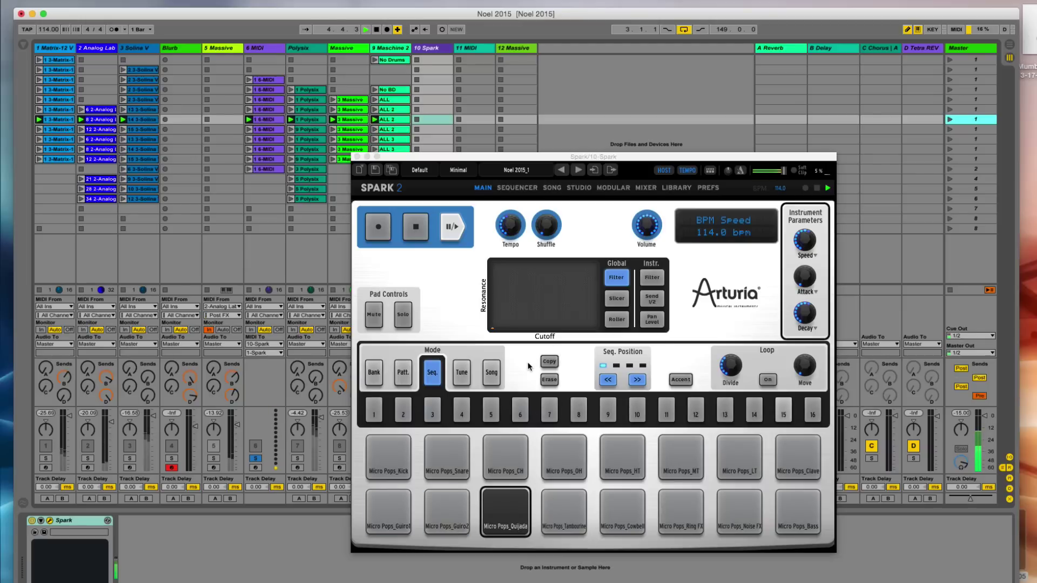
{"action": "left_click", "coordinate": [357, 156]}
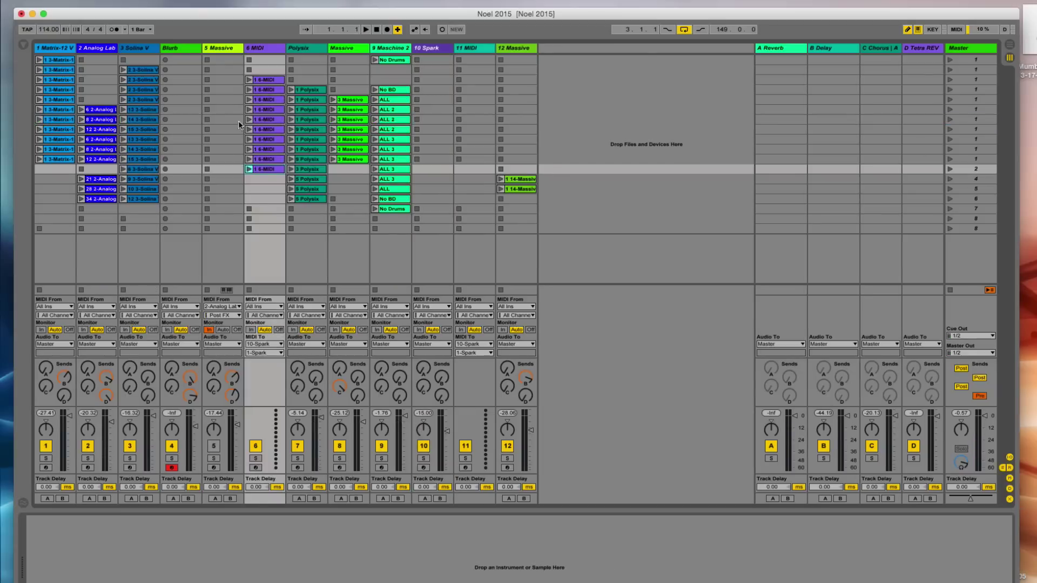
- Open the Massive instrument on the 5 Massive track, examine its OXYGENE 4 LEAD patch in full view, and close its window
{"action": "left_click", "coordinate": [227, 48]}
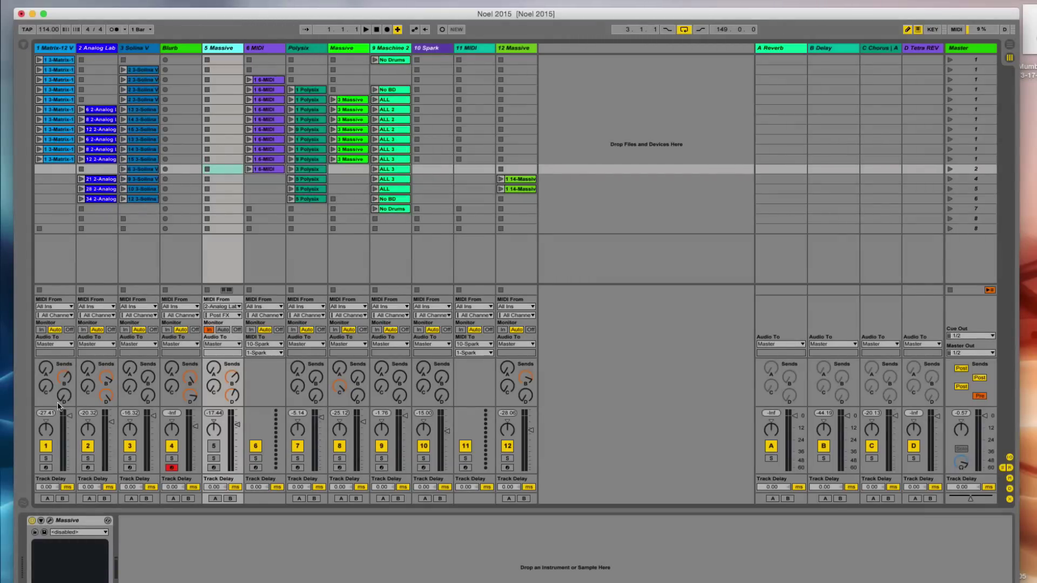
{"action": "left_click", "coordinate": [50, 522]}
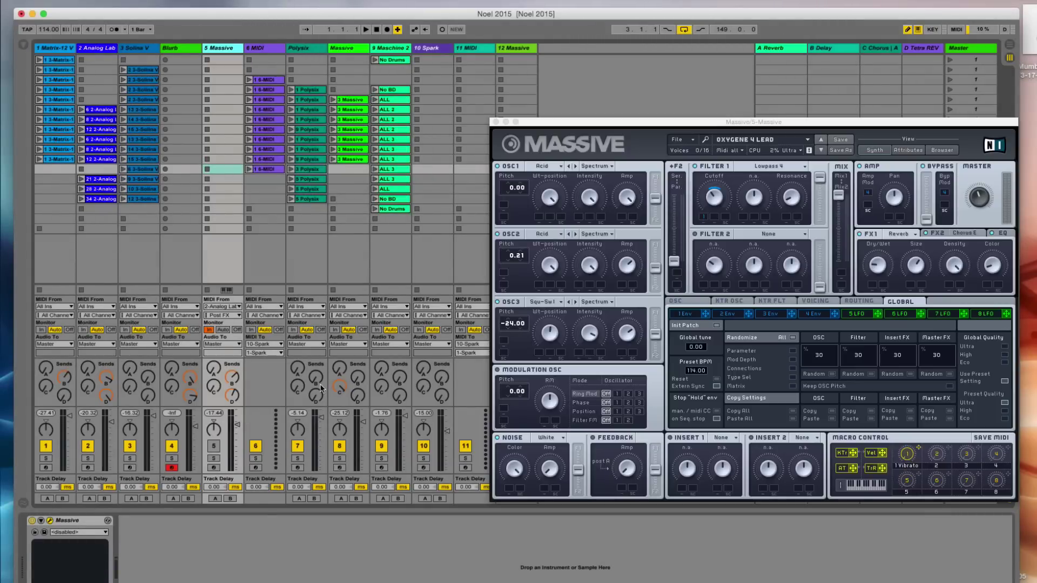
{"action": "left_click_drag", "start_coordinate": [655, 124], "coordinate": [317, 113]}
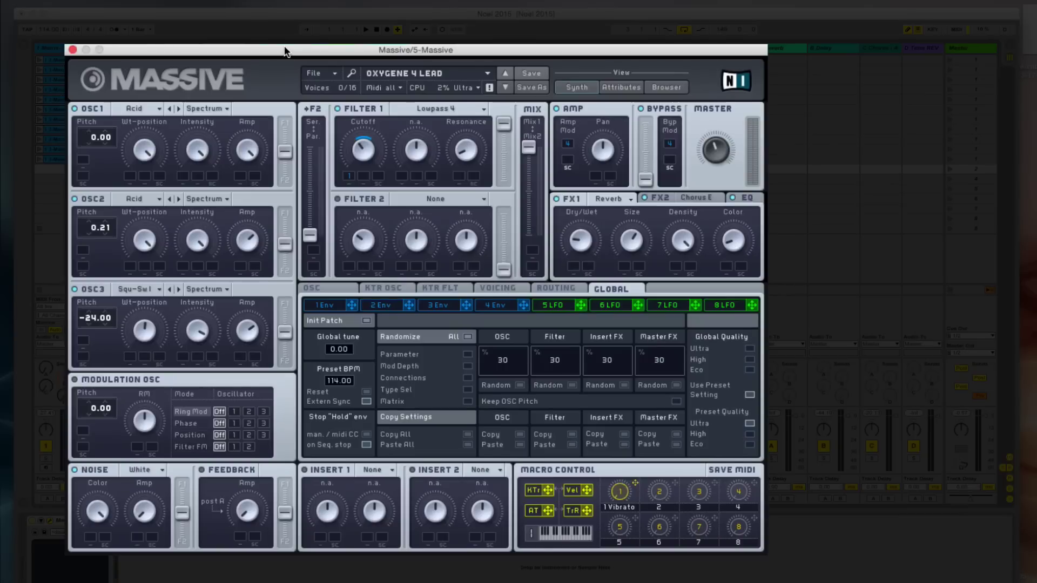
{"action": "left_click_drag", "start_coordinate": [285, 51], "coordinate": [255, 29]}
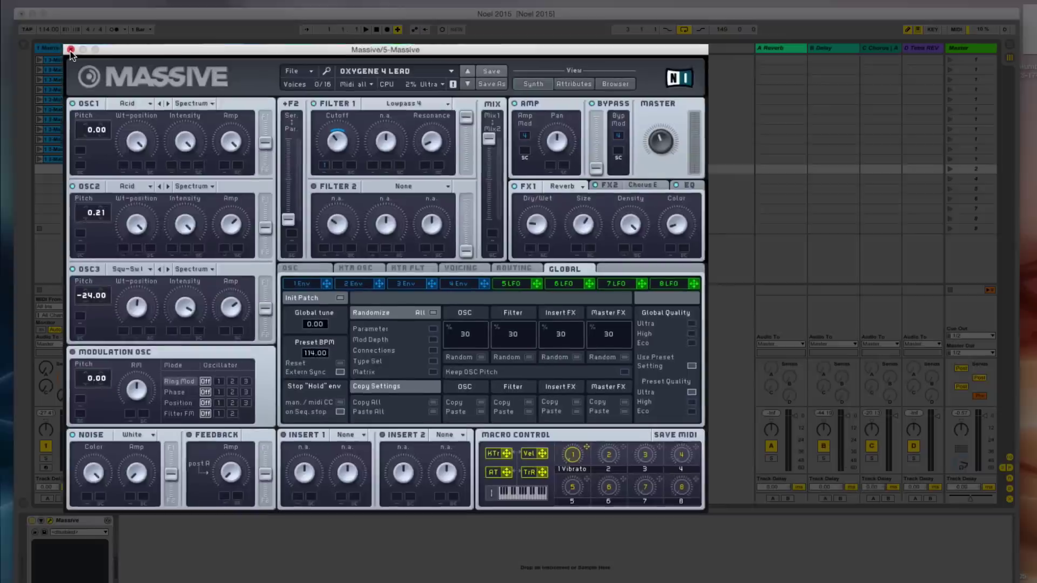
{"action": "left_click", "coordinate": [42, 29]}
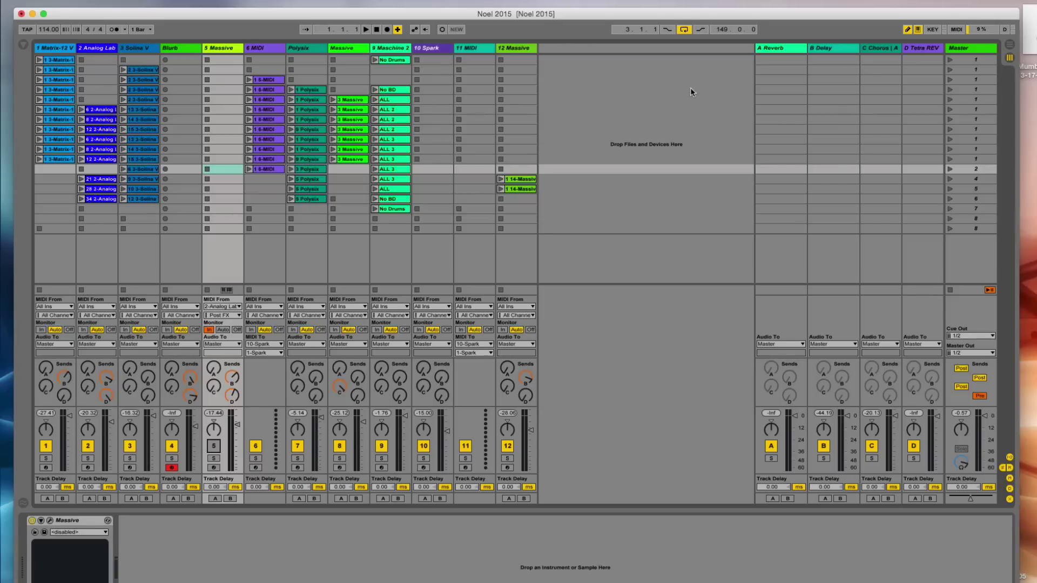
- Launch the sixth scene and compare the 2 Analog Lab and 5 Massive tracks soloed separately and together, clearing the solos at the end
{"action": "left_click", "coordinate": [950, 109]}
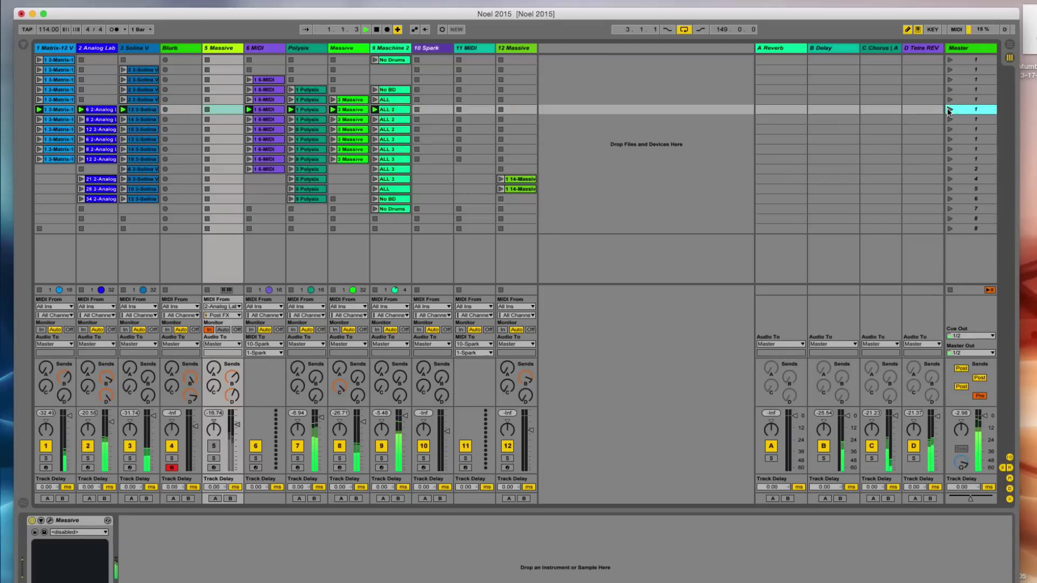
{"action": "left_click", "coordinate": [87, 459]}
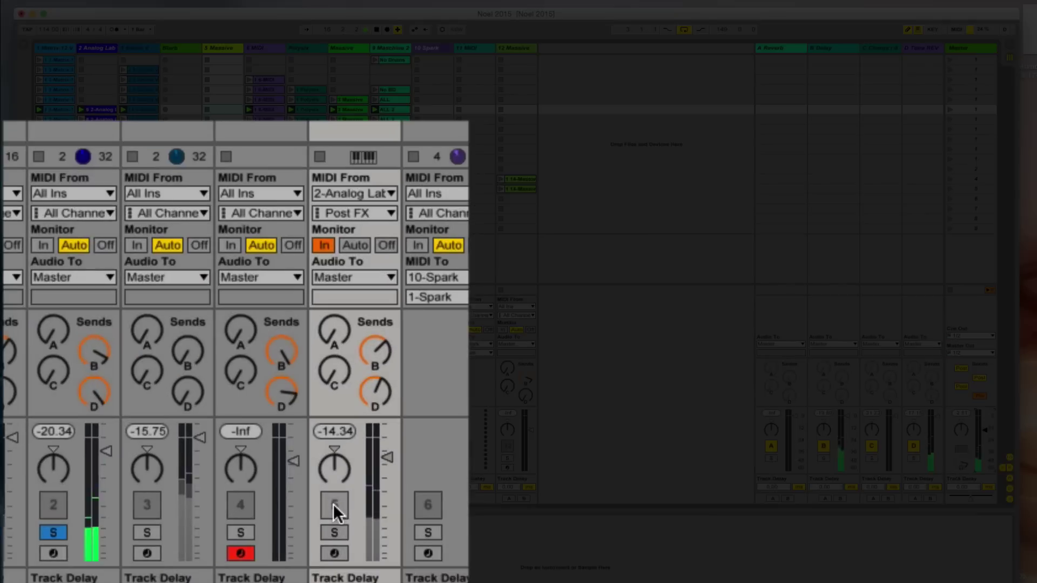
{"action": "left_click", "coordinate": [336, 533]}
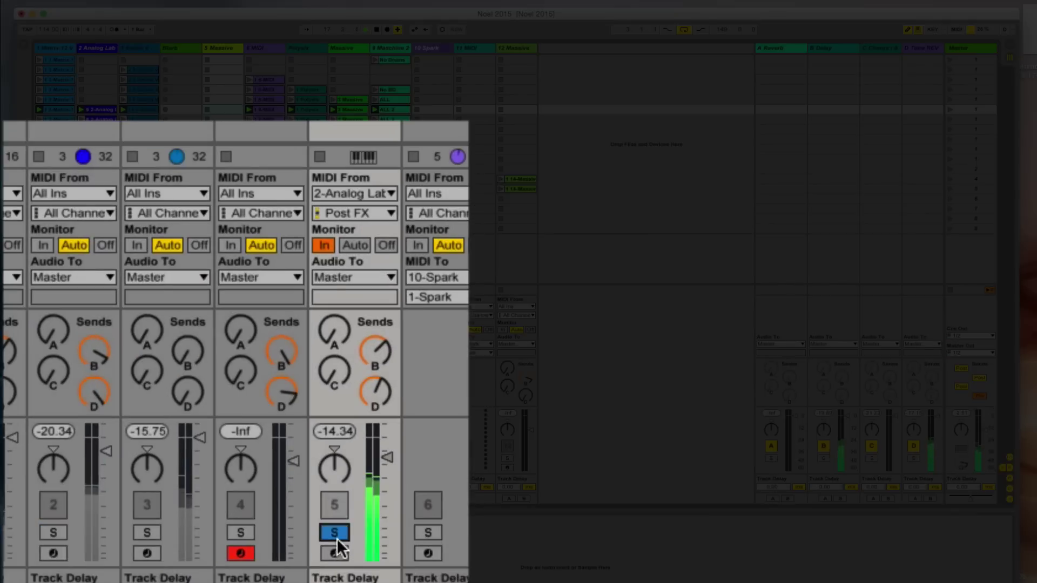
{"action": "left_click", "coordinate": [53, 530]}
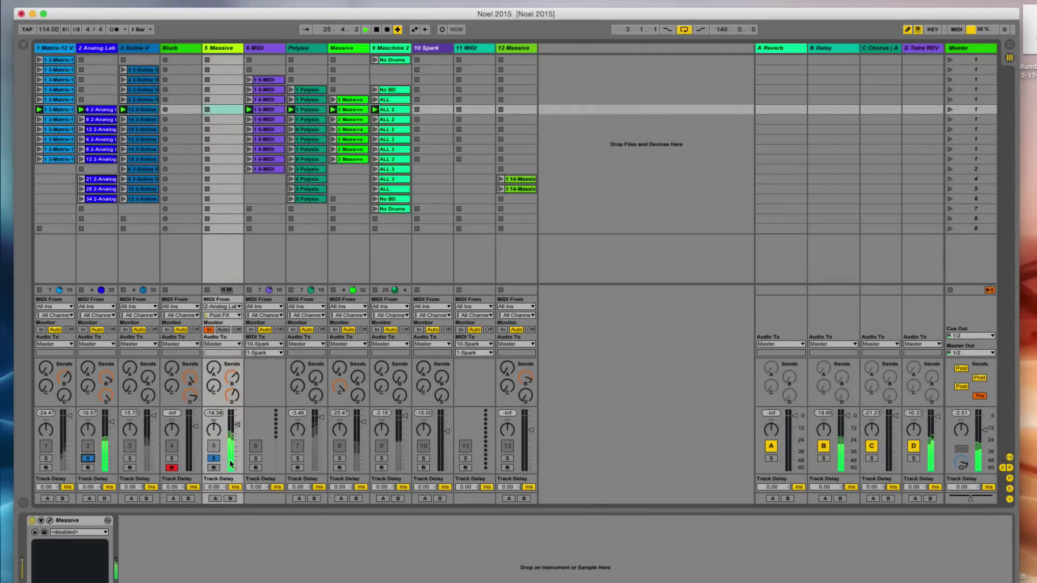
{"action": "left_click", "coordinate": [214, 459]}
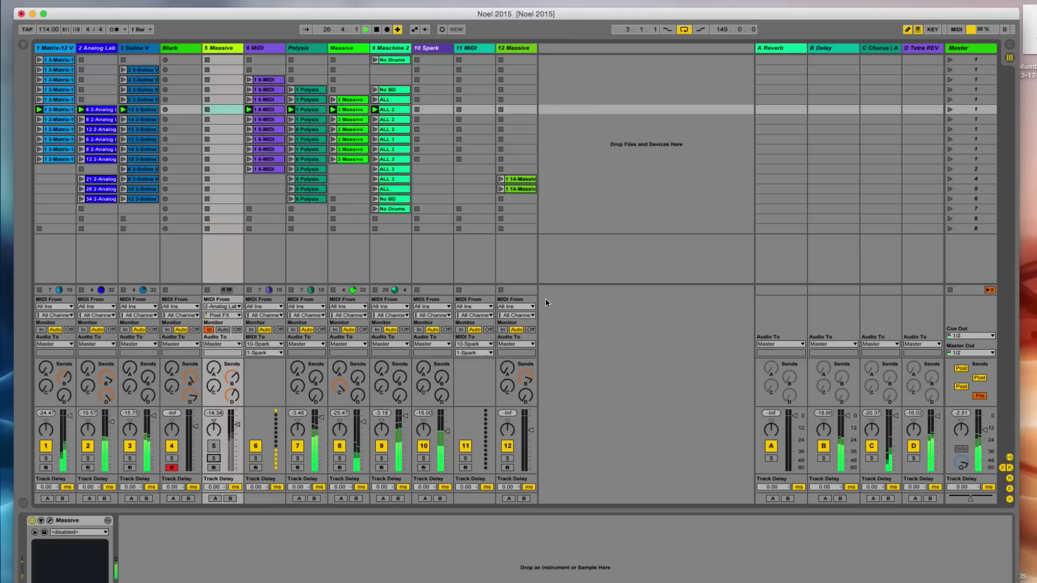
- Switch the 5 Massive track on and off to compare the mix with and without it, leaving it on
{"action": "left_click", "coordinate": [216, 447]}
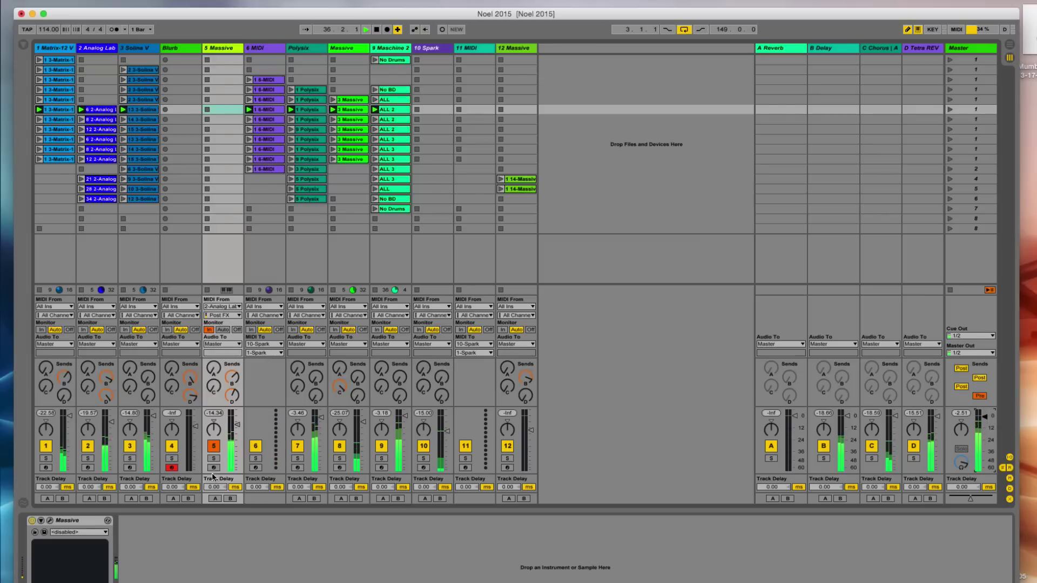
{"action": "left_click", "coordinate": [214, 447]}
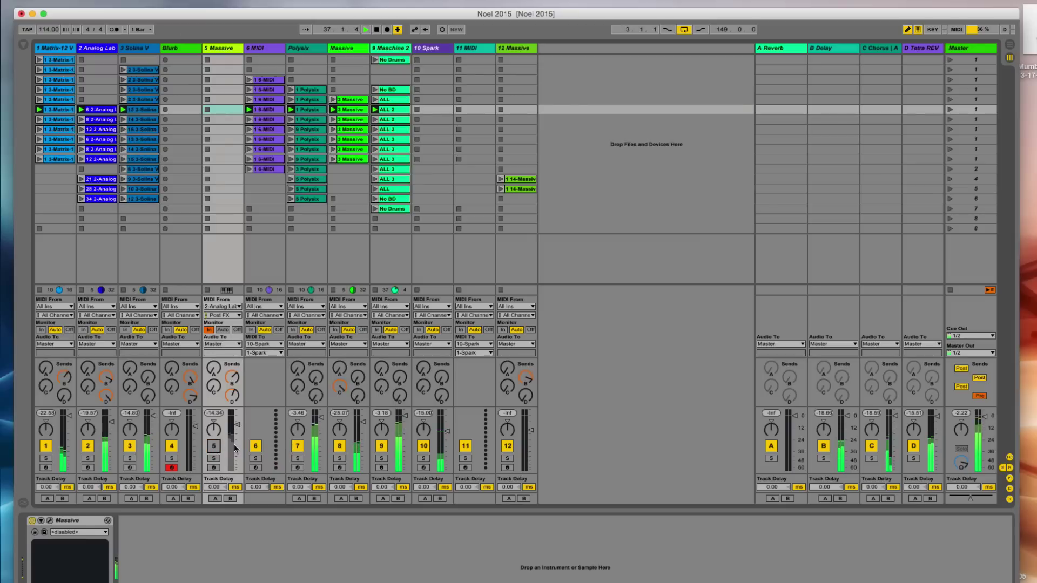
{"action": "left_click", "coordinate": [214, 447]}
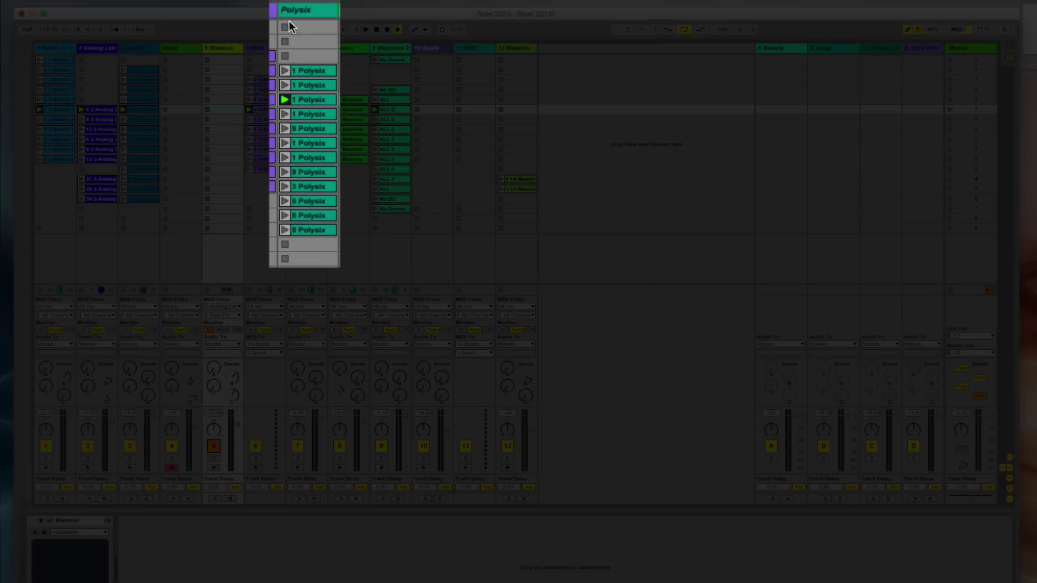
- Open the Polysix instrument on the Polysix track and examine its Fat Line Bass patch and front-panel controls
{"action": "left_click", "coordinate": [312, 11]}
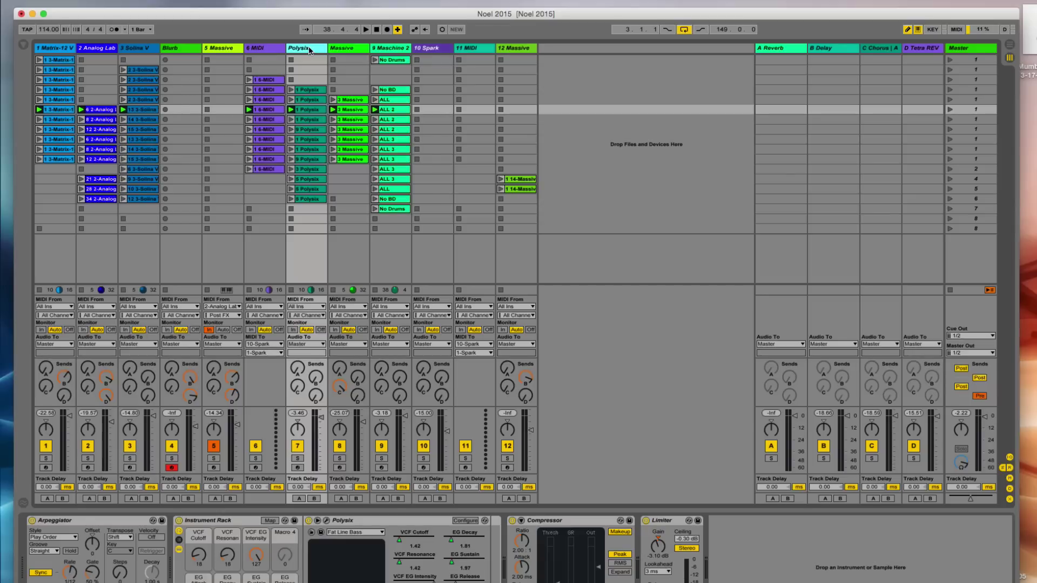
{"action": "left_click", "coordinate": [327, 521]}
{"action": "left_click_drag", "start_coordinate": [930, 368], "coordinate": [236, 143]}
{"action": "left_click", "coordinate": [240, 297]}
{"action": "left_click", "coordinate": [265, 315]}
{"action": "left_click", "coordinate": [331, 316]}
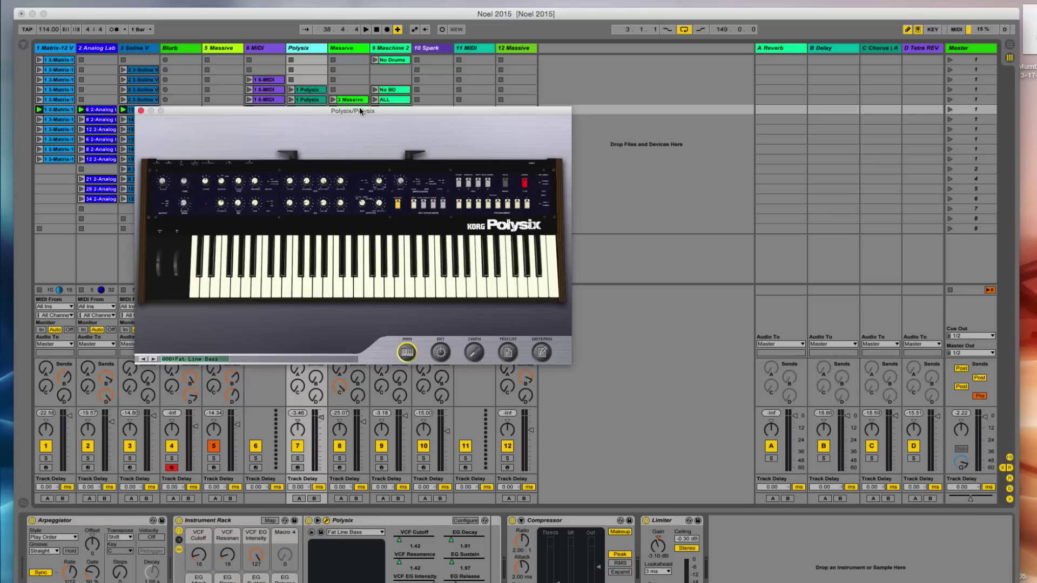
- Select the Instrument Rack around Polysix and examine its VCF and EG macro controls
{"action": "left_click", "coordinate": [306, 47]}
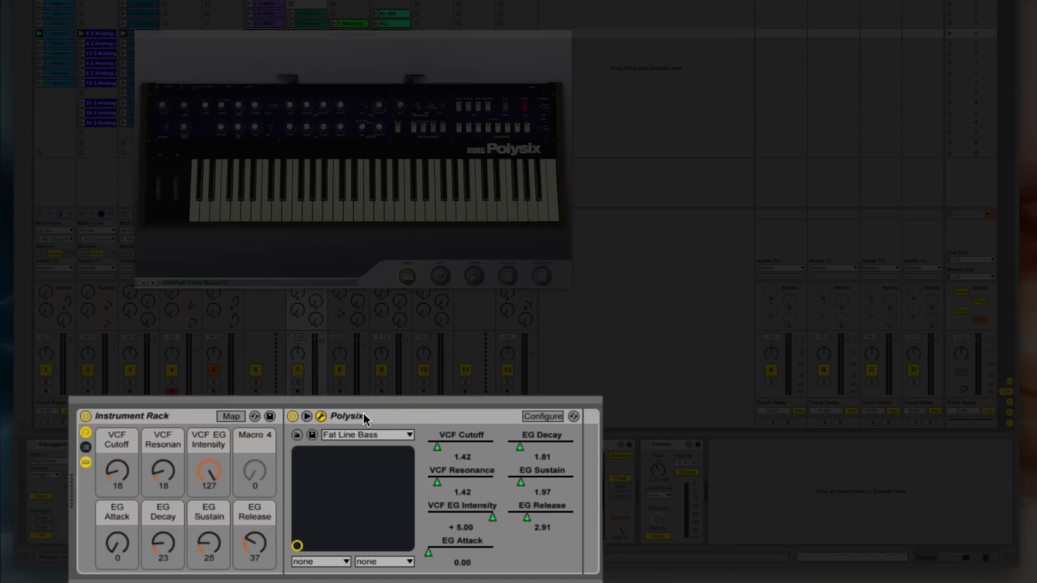
{"action": "left_click", "coordinate": [185, 414]}
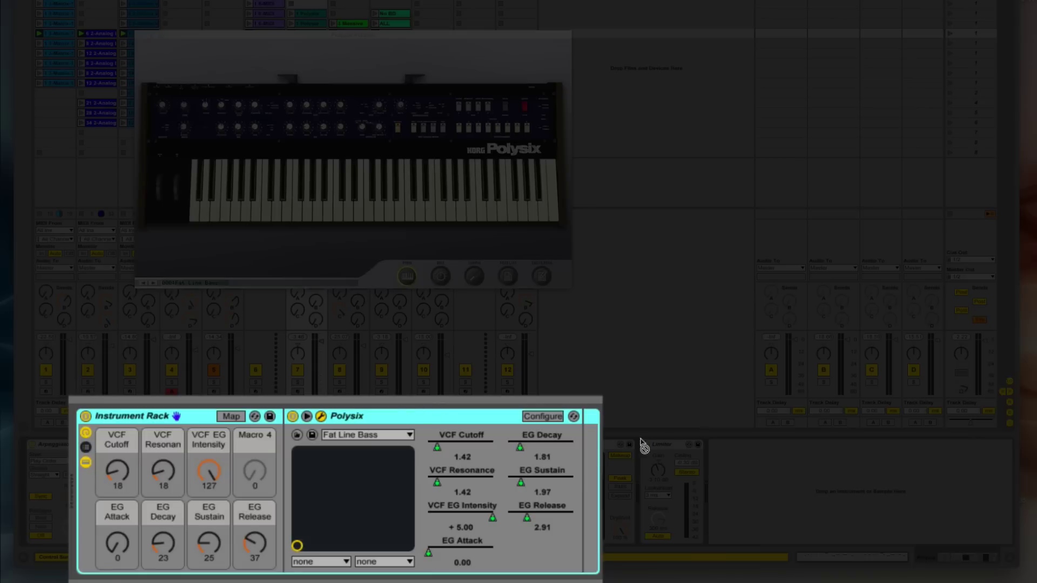
{"action": "mouse_move", "coordinate": [403, 412]}
{"action": "left_mouse_down"}
{"action": "mouse_move", "coordinate": [400, 405]}
{"action": "mouse_move", "coordinate": [401, 414]}
{"action": "left_mouse_up"}
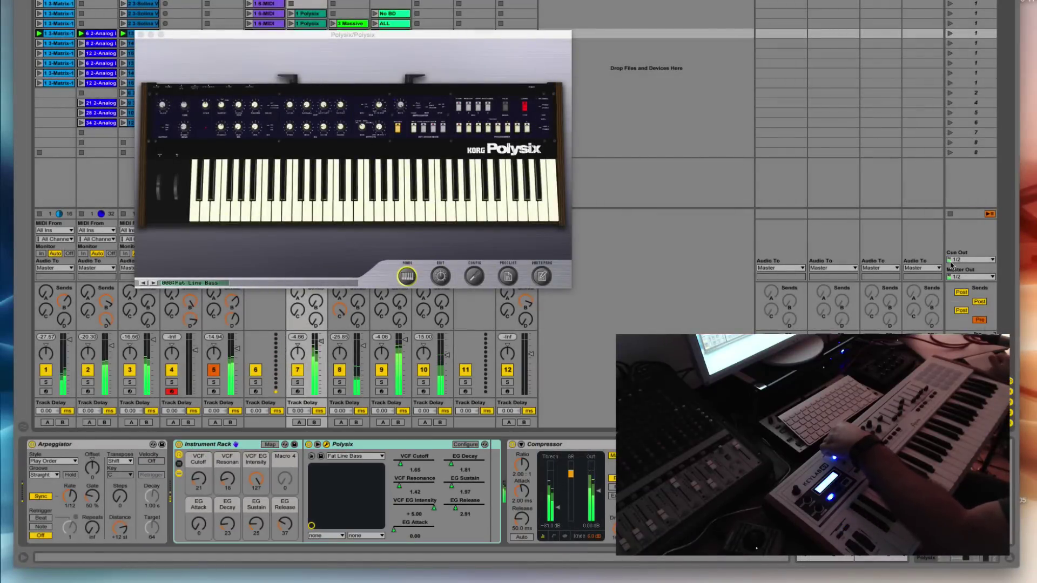
- Solo the Polysix track to audition its bass sound, moving the synth window clear of the track controls
{"action": "left_click_drag", "start_coordinate": [404, 33], "coordinate": [706, 30]}
{"action": "left_click", "coordinate": [297, 383]}
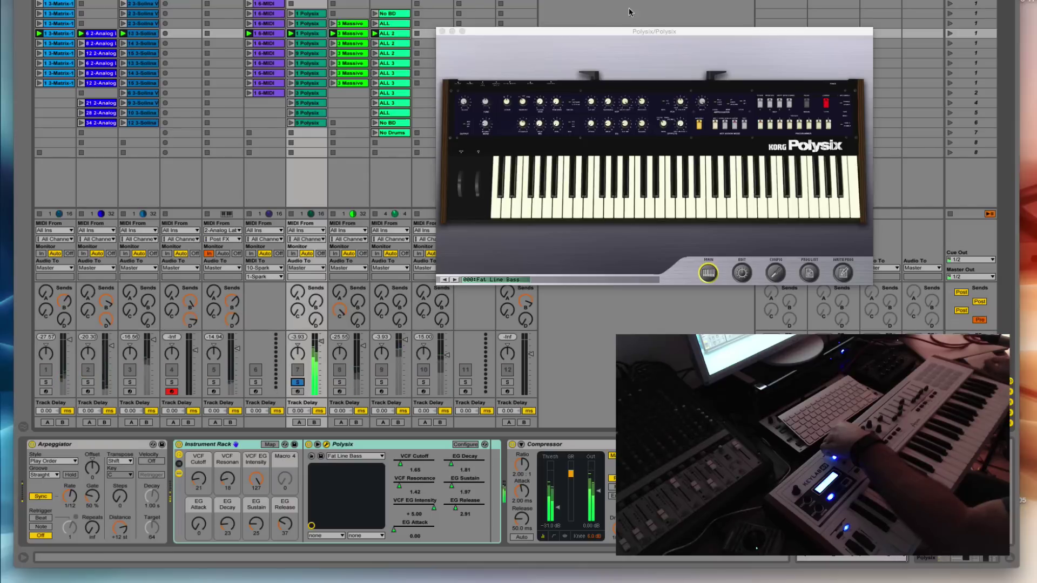
{"action": "left_click_drag", "start_coordinate": [583, 31], "coordinate": [456, 25]}
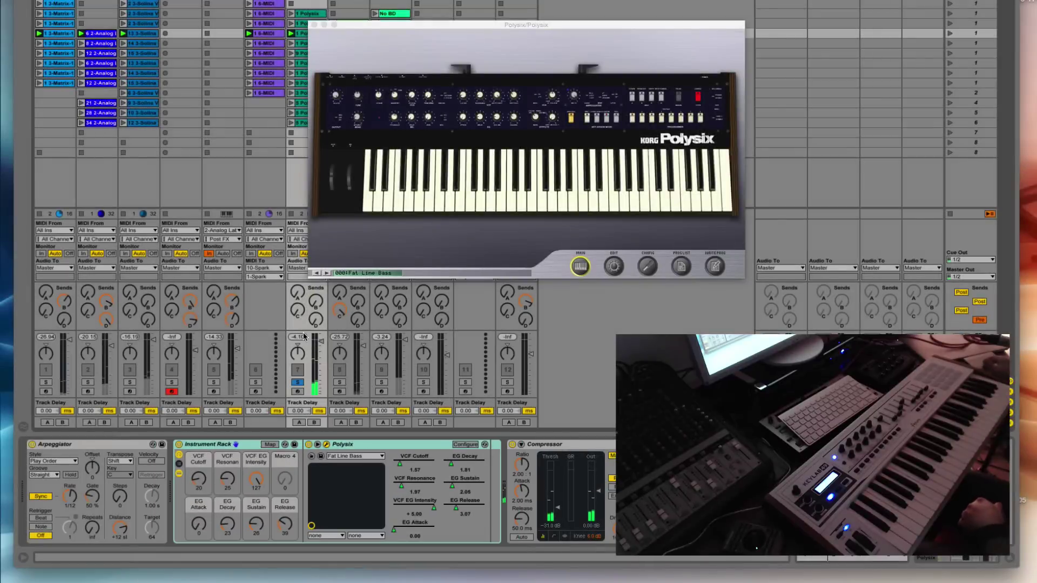
{"action": "left_click_drag", "start_coordinate": [392, 24], "coordinate": [439, 107]}
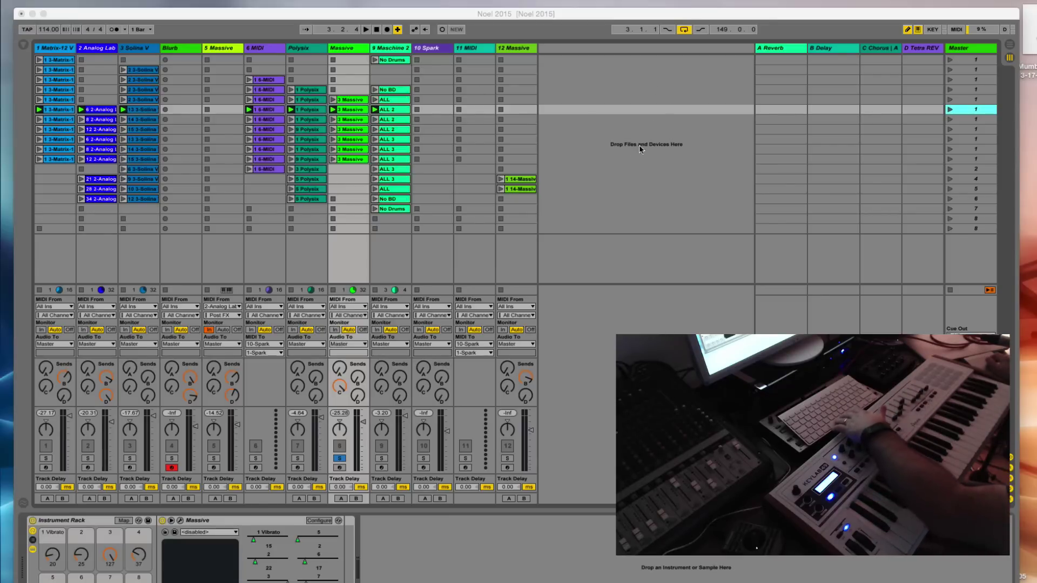
- Play the song with the Massive track soloed and examine the notes of its 3 Massive clip
{"action": "left_click", "coordinate": [623, 167]}
{"action": "key", "text": "space"}
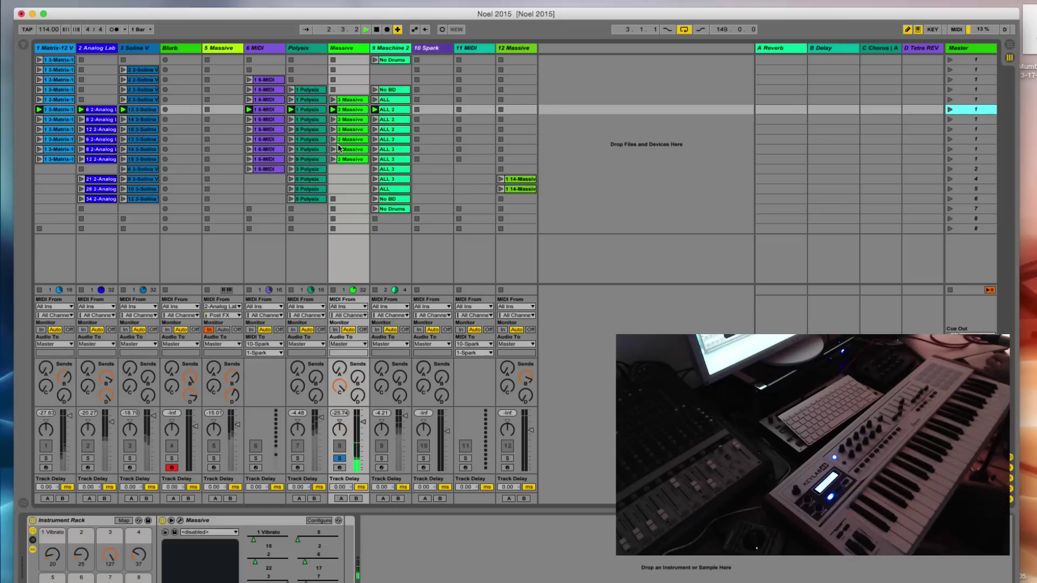
{"action": "left_click", "coordinate": [347, 48]}
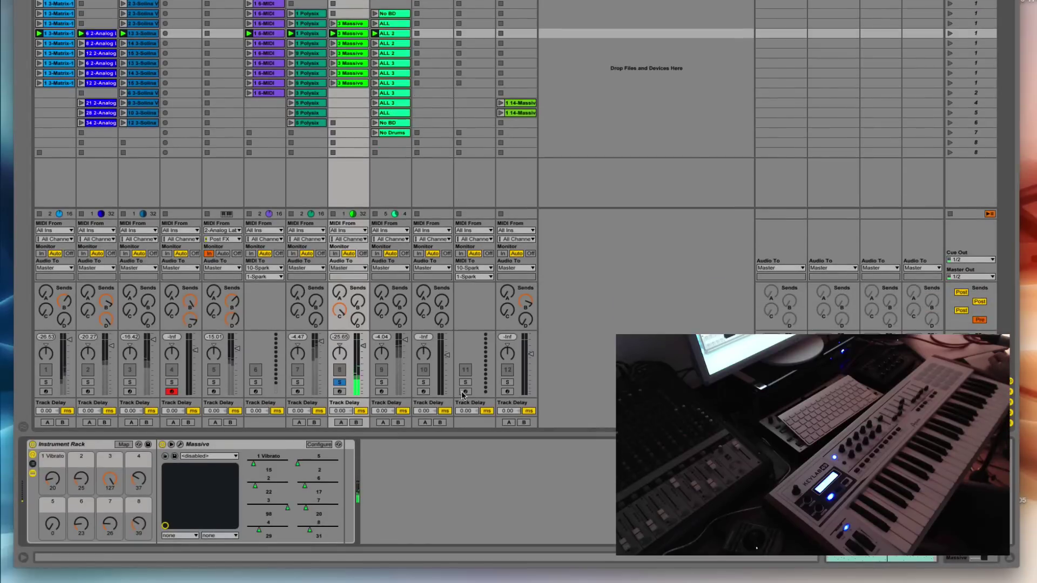
{"action": "left_click", "coordinate": [886, 558]}
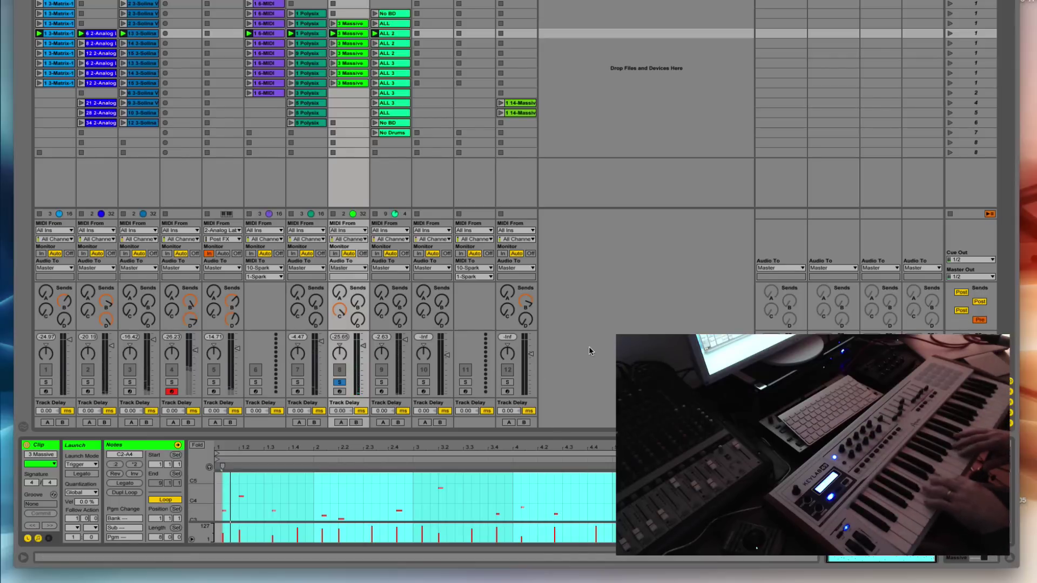
- Arm the Massive track for recording, examine its Massive instrument in full view, and close the instrument's window
{"action": "left_click", "coordinate": [339, 392]}
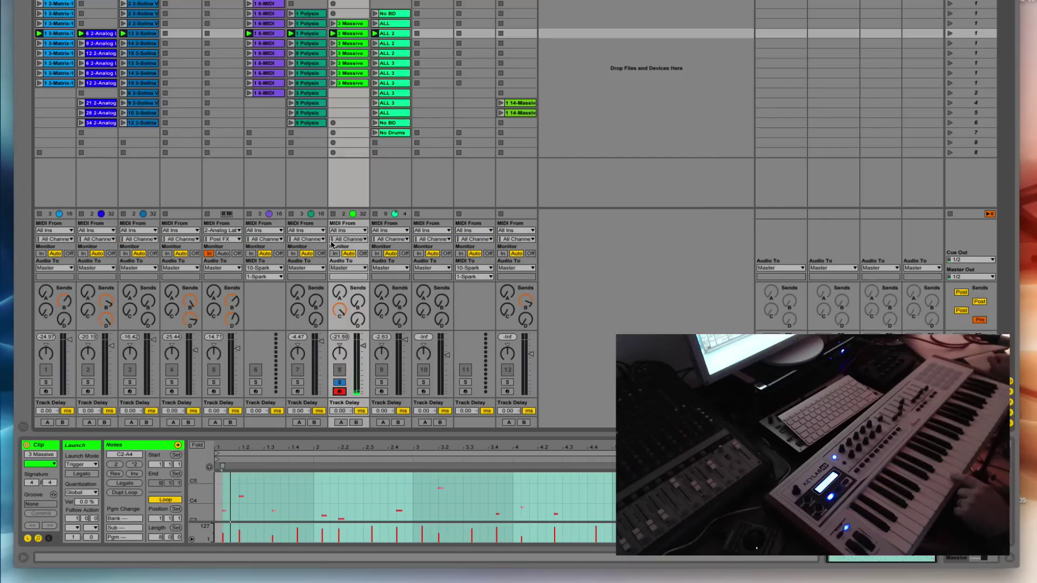
{"action": "left_click", "coordinate": [967, 558]}
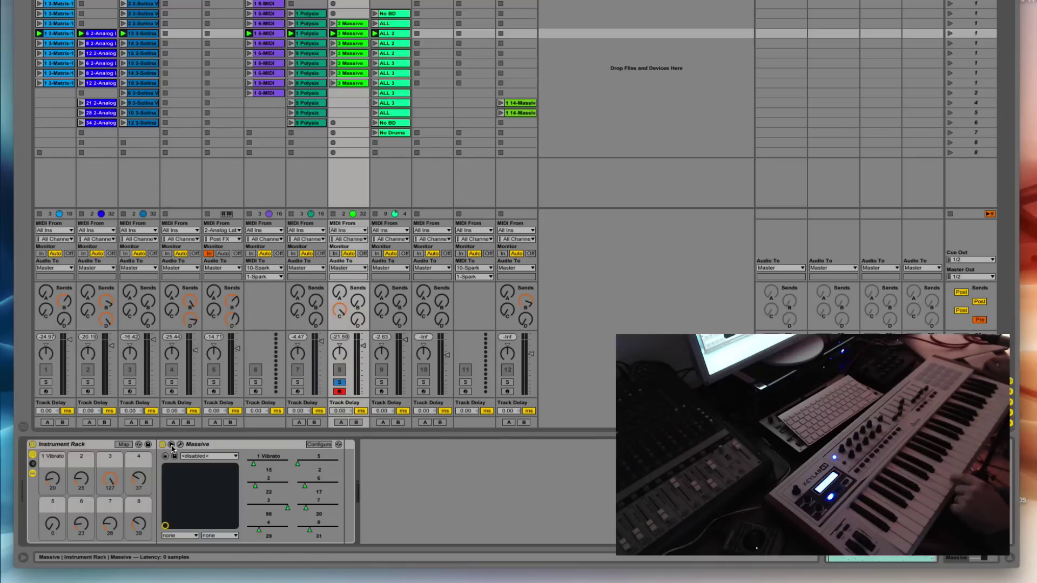
{"action": "left_click", "coordinate": [180, 445]}
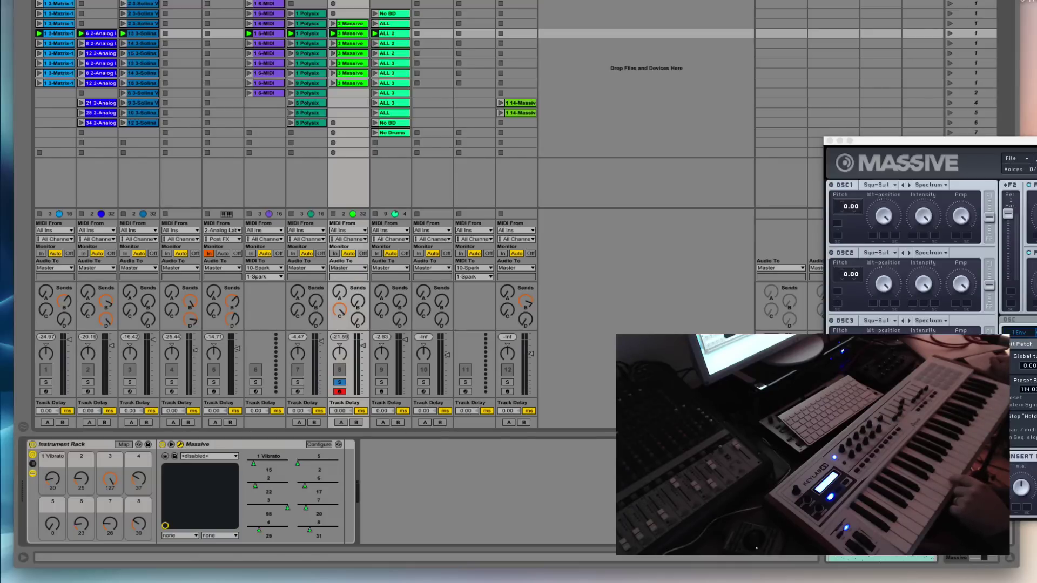
{"action": "left_click_drag", "start_coordinate": [1015, 142], "coordinate": [411, 14]}
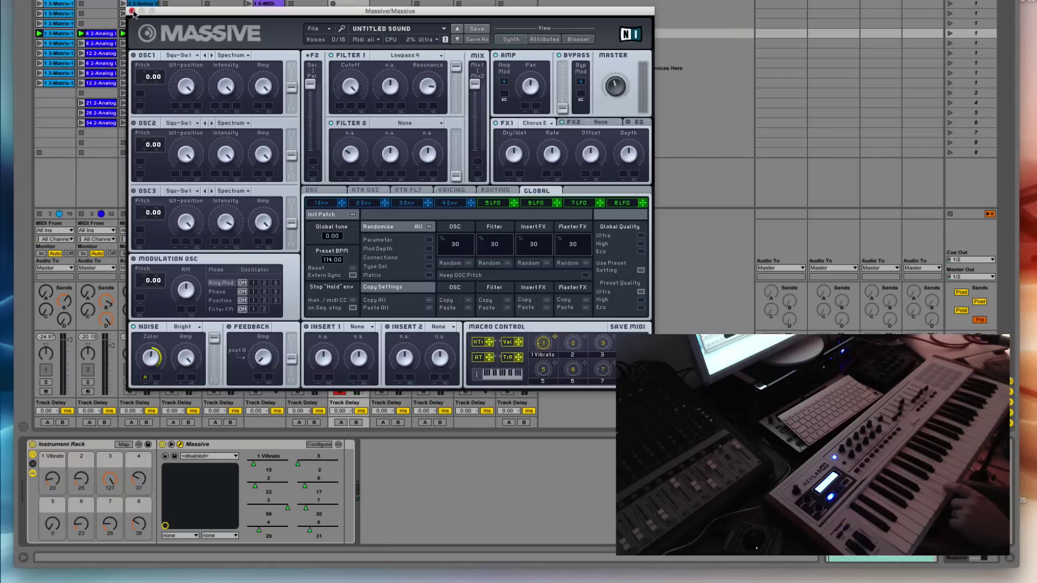
{"action": "left_click", "coordinate": [132, 11]}
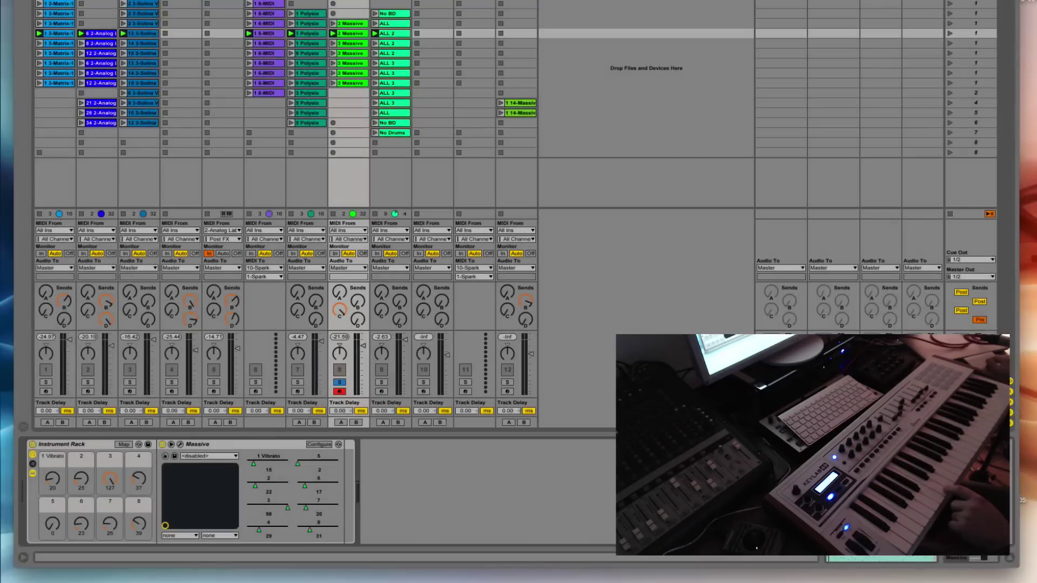
- Show the devices of return track C, switch off its Chorus, Auto Pan and EQ Eight, and play the soloed Massive track
{"action": "left_click", "coordinate": [881, 346]}
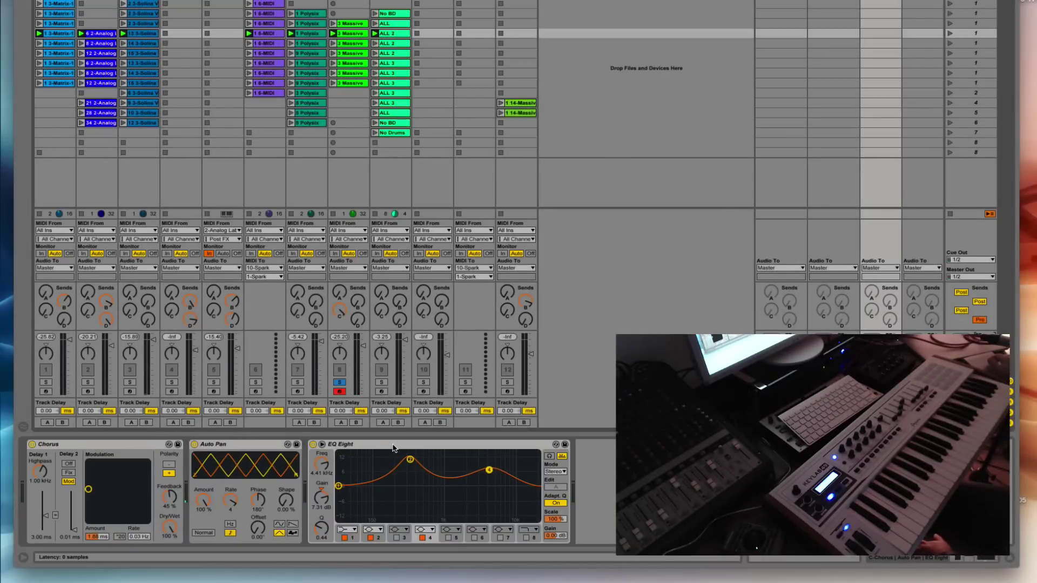
{"action": "left_click", "coordinate": [32, 444]}
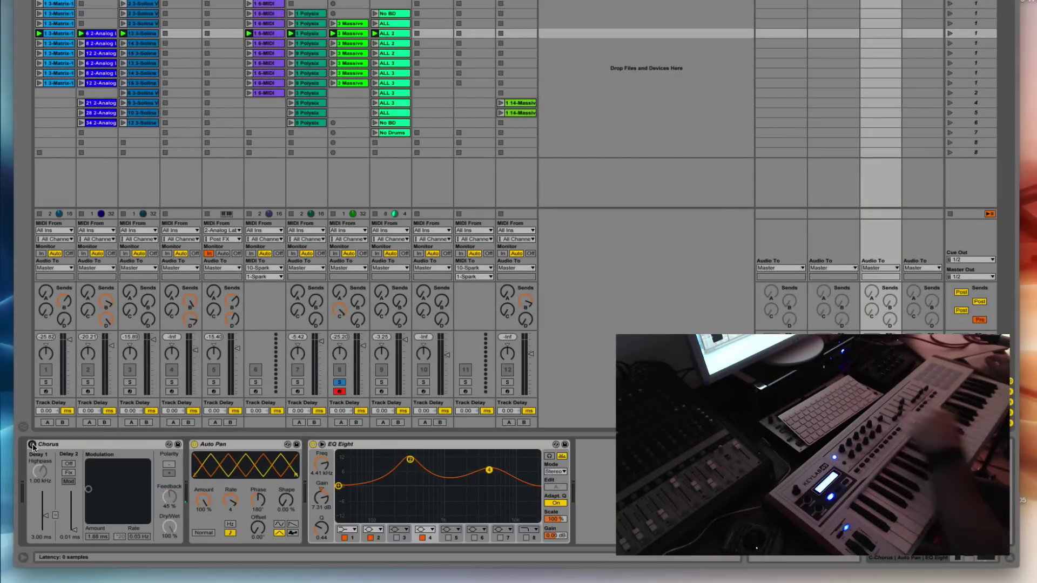
{"action": "left_click", "coordinate": [195, 444]}
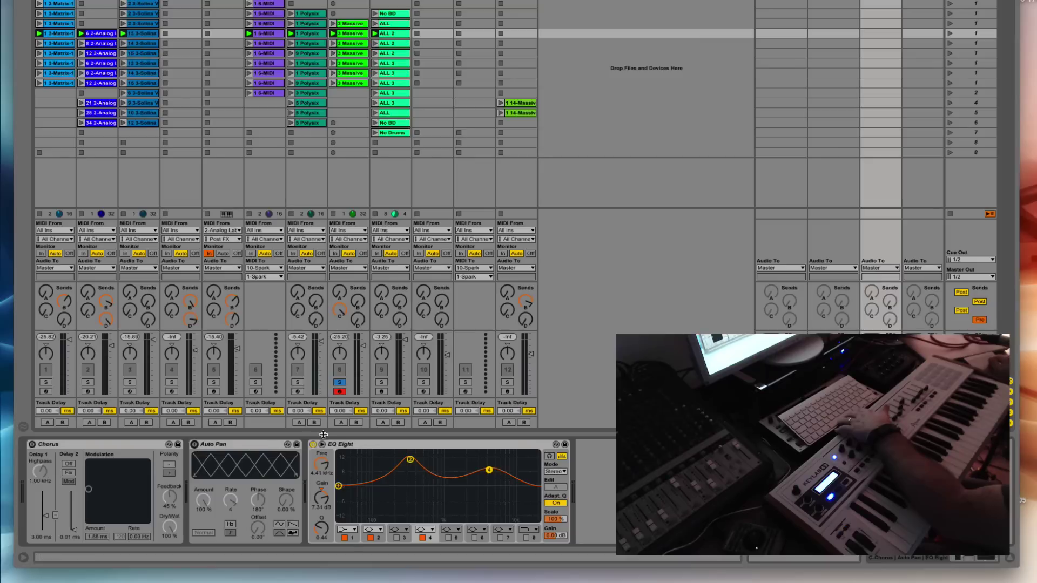
{"action": "left_click", "coordinate": [312, 444]}
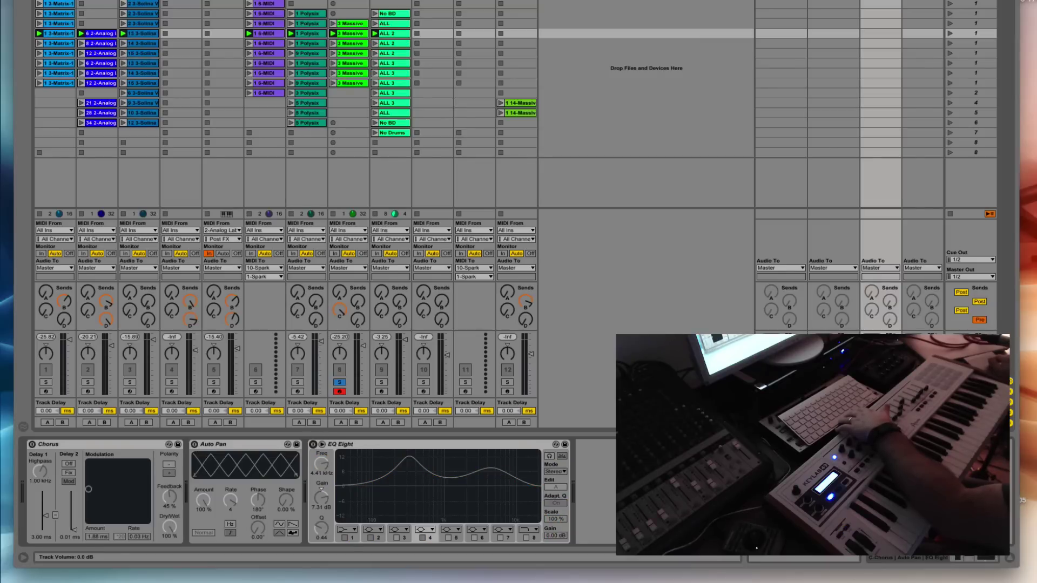
{"action": "key", "text": "space"}
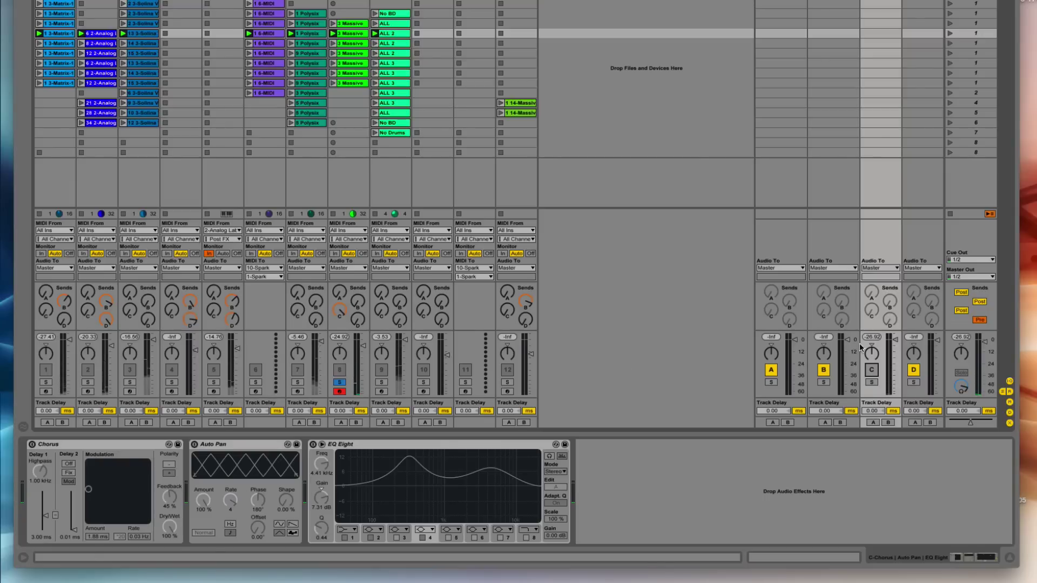
- Activate return track C and re-enable its Chorus, Auto Pan and EQ Eight one by one to hear each effect
{"action": "left_click", "coordinate": [872, 370]}
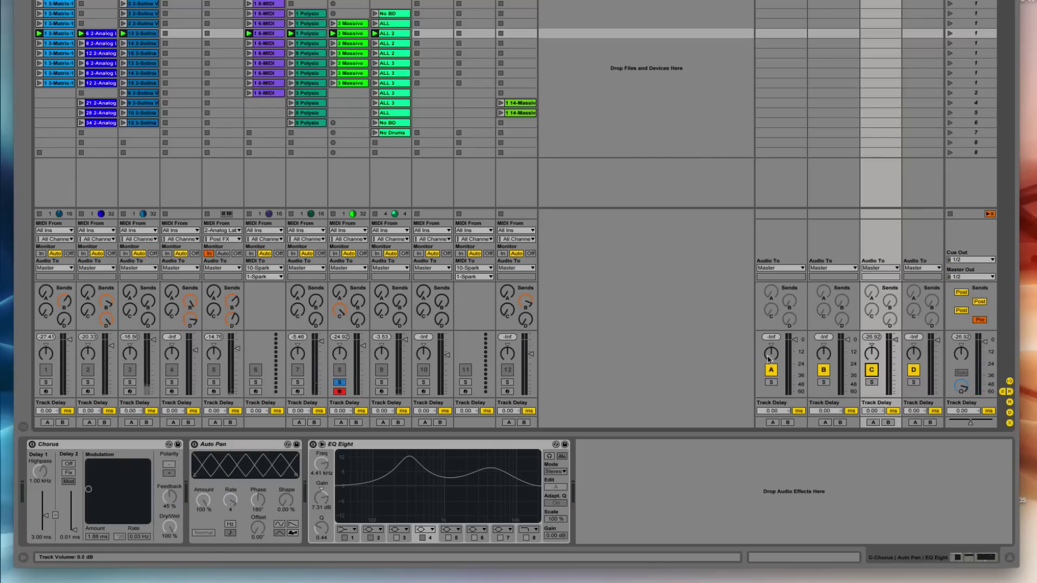
{"action": "left_click", "coordinate": [32, 446]}
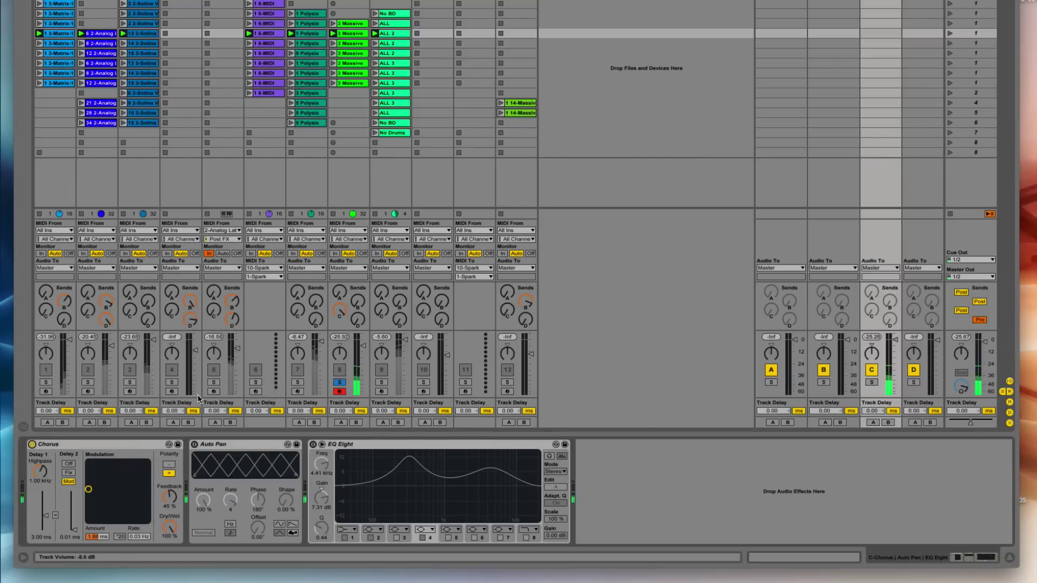
{"action": "left_click", "coordinate": [194, 445]}
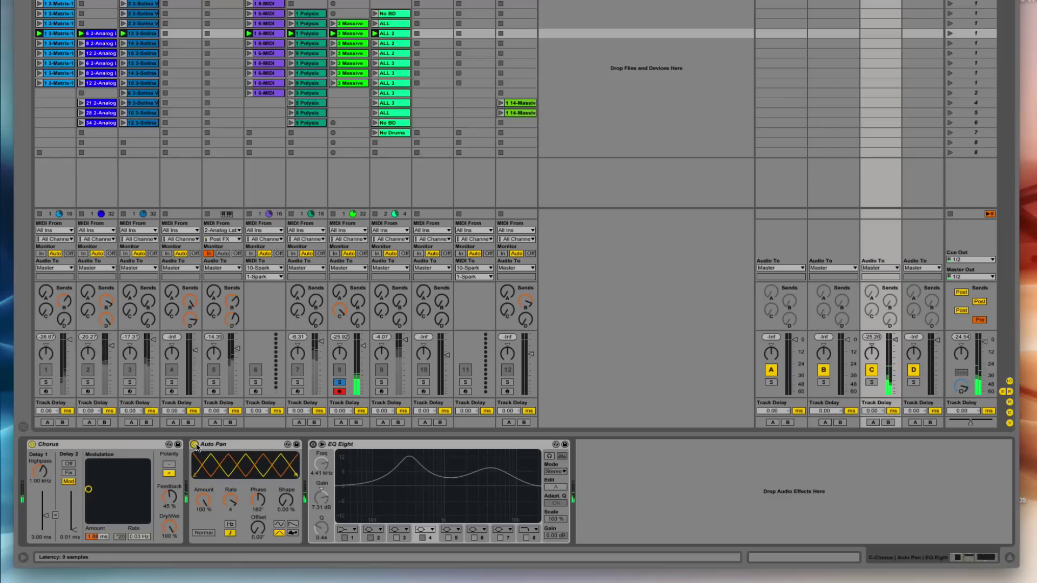
{"action": "left_click", "coordinate": [313, 444]}
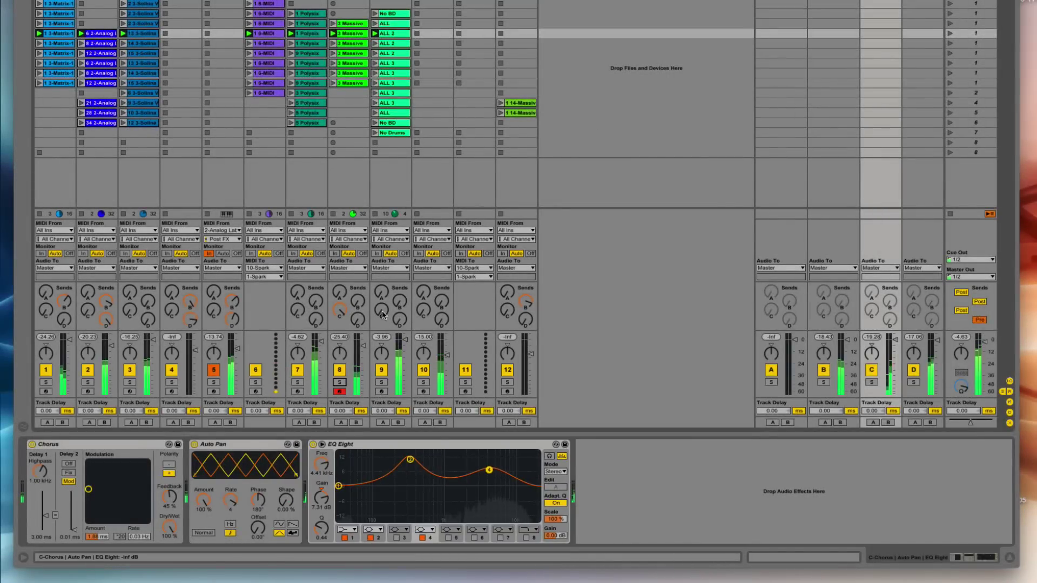
- Audition the Massive and 6 MIDI tracks soloed together, and the 9 Maschine 2 track soloed on its own
{"action": "left_click", "coordinate": [339, 382]}
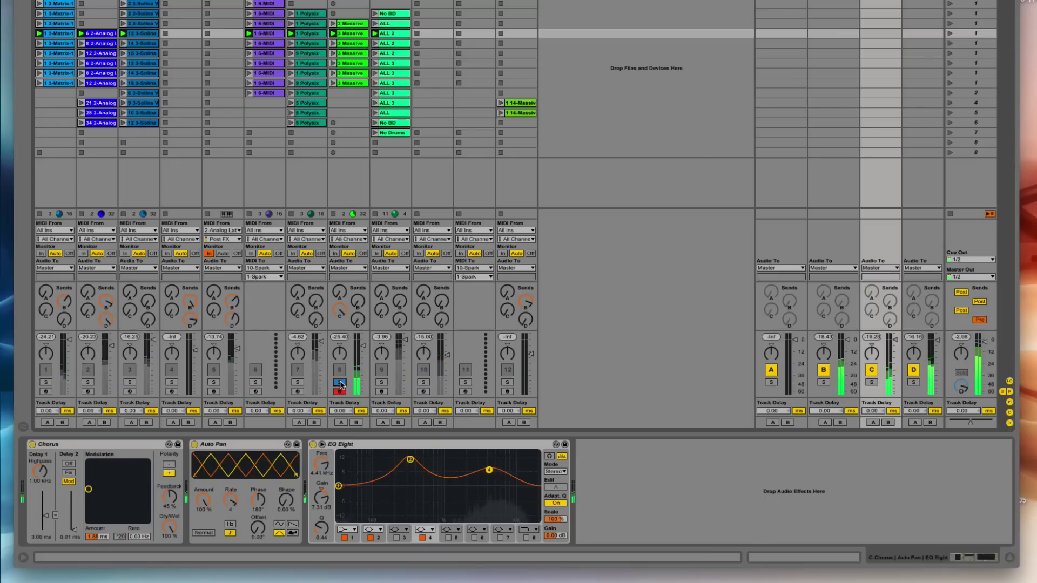
{"action": "left_click", "coordinate": [257, 382]}
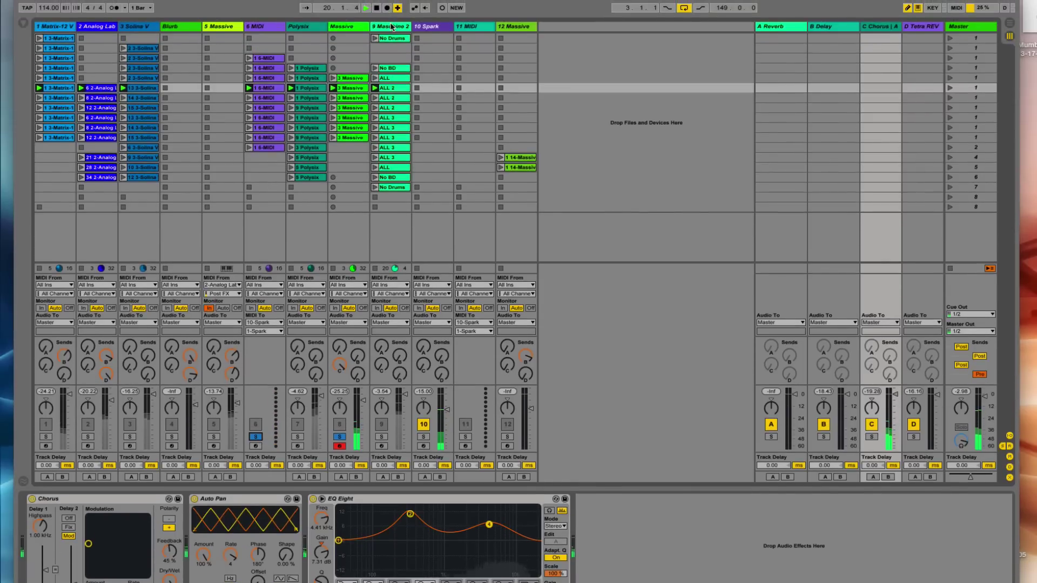
{"action": "left_click", "coordinate": [391, 26]}
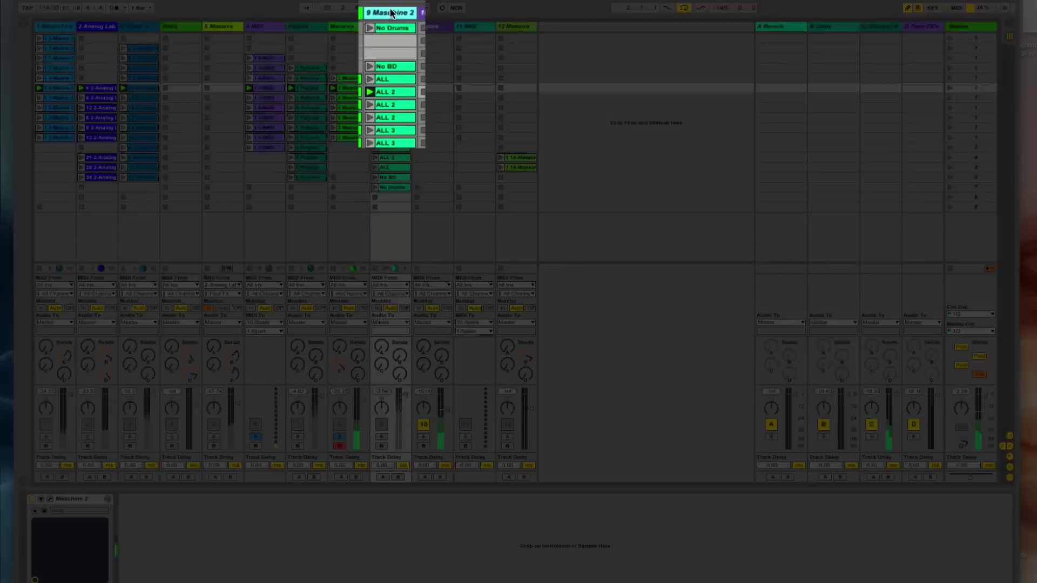
{"action": "left_click", "coordinate": [381, 438]}
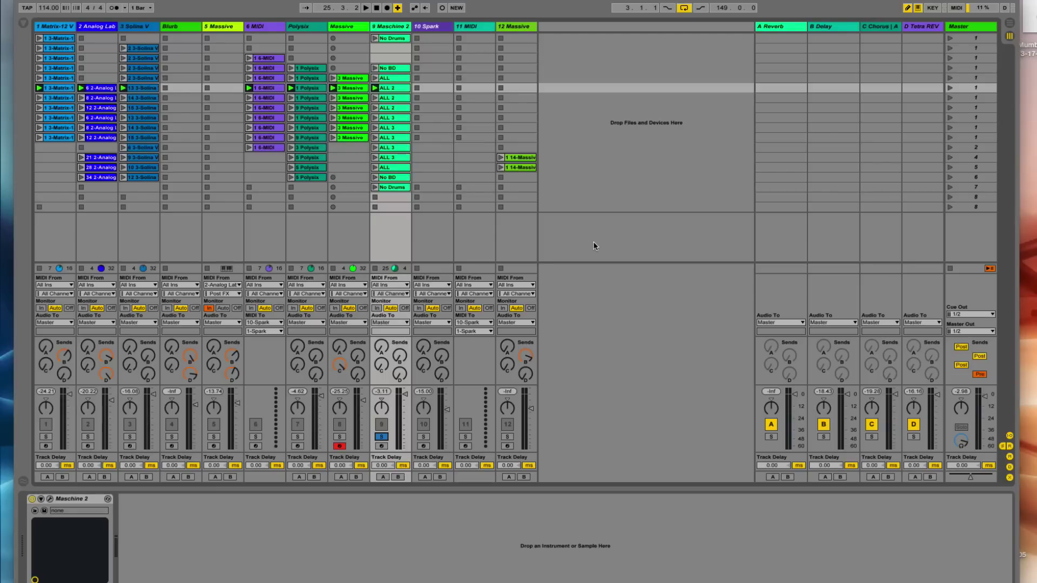
{"action": "left_click", "coordinate": [407, 138]}
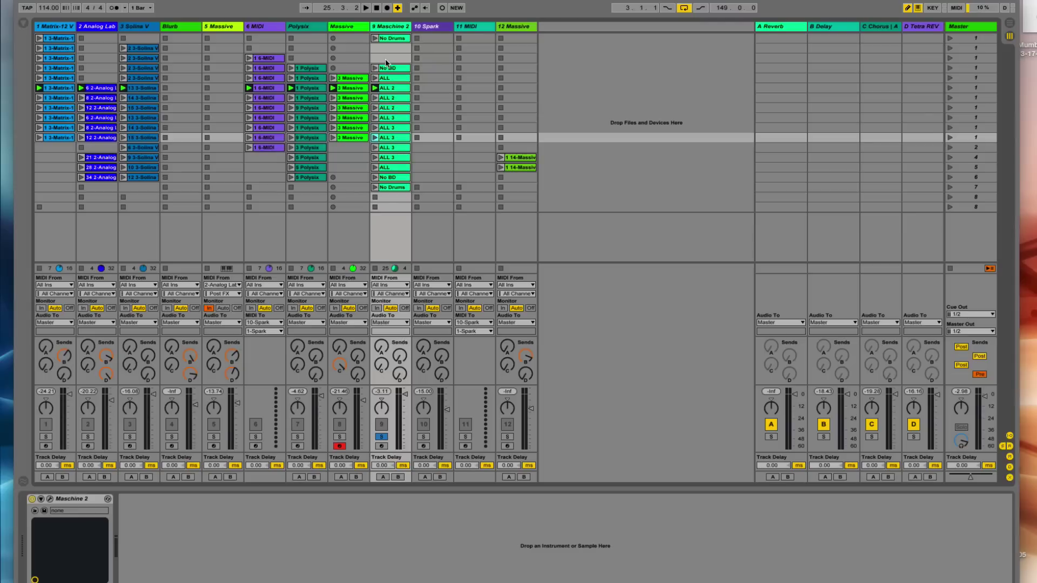
- Open the Spark instrument on the 10 Spark track to examine its Micro Pops pads, close it, and reselect the 9 Maschine 2 track
{"action": "left_click", "coordinate": [430, 27]}
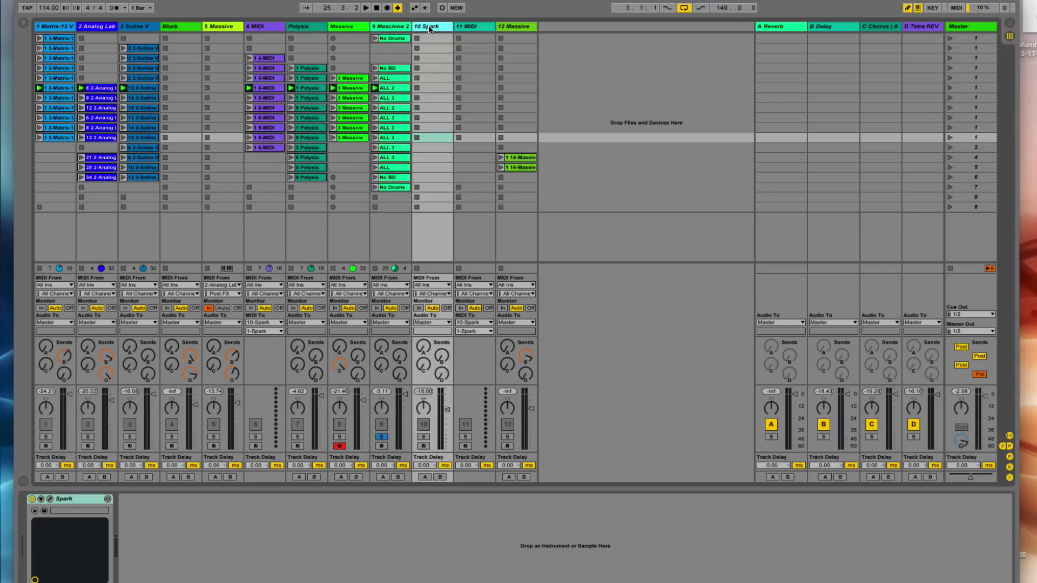
{"action": "left_click", "coordinate": [406, 421]}
{"action": "left_click", "coordinate": [50, 499]}
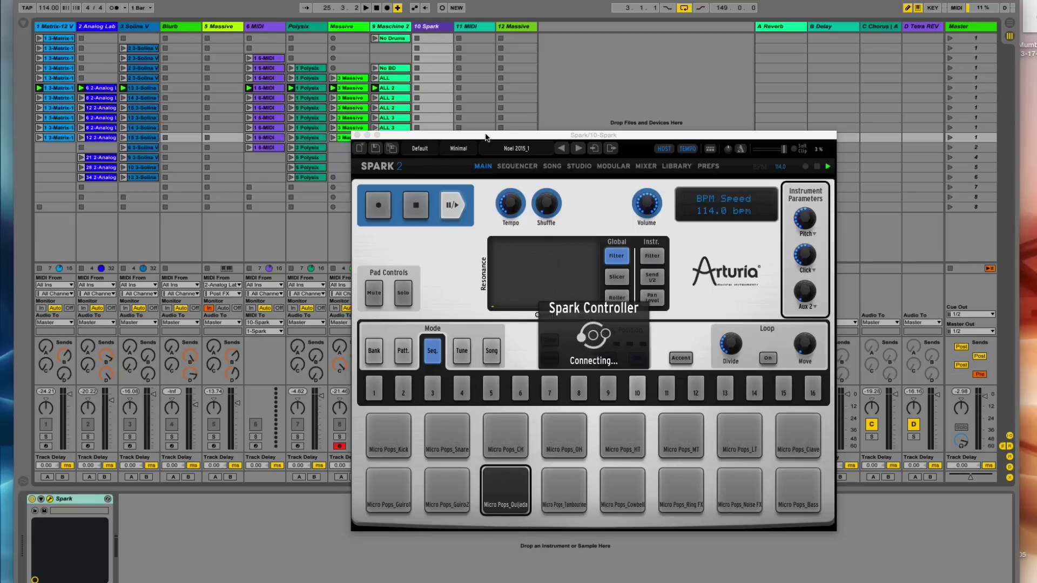
{"action": "left_click_drag", "start_coordinate": [485, 137], "coordinate": [342, 79]}
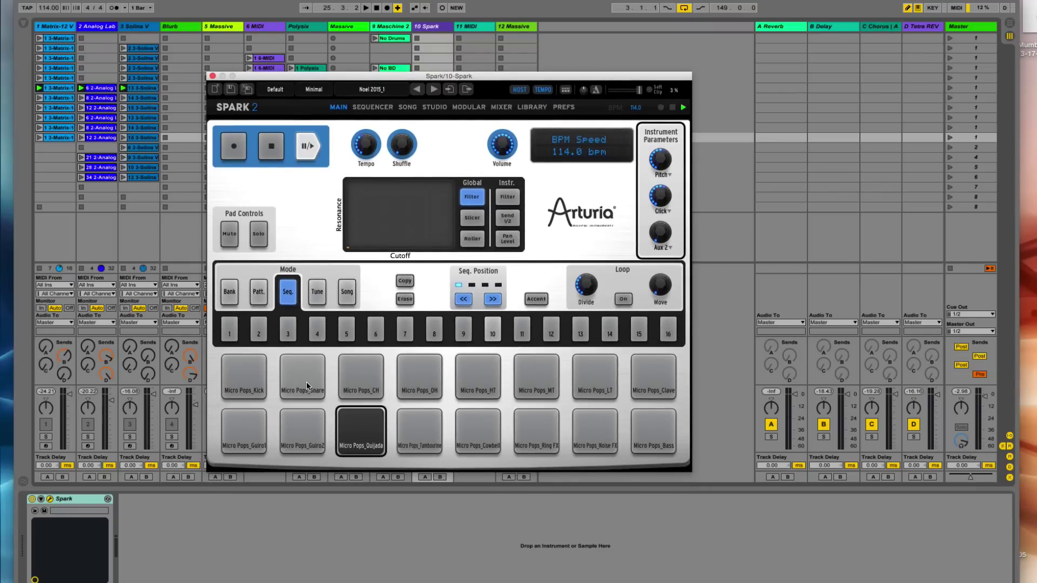
{"action": "left_click", "coordinate": [212, 76]}
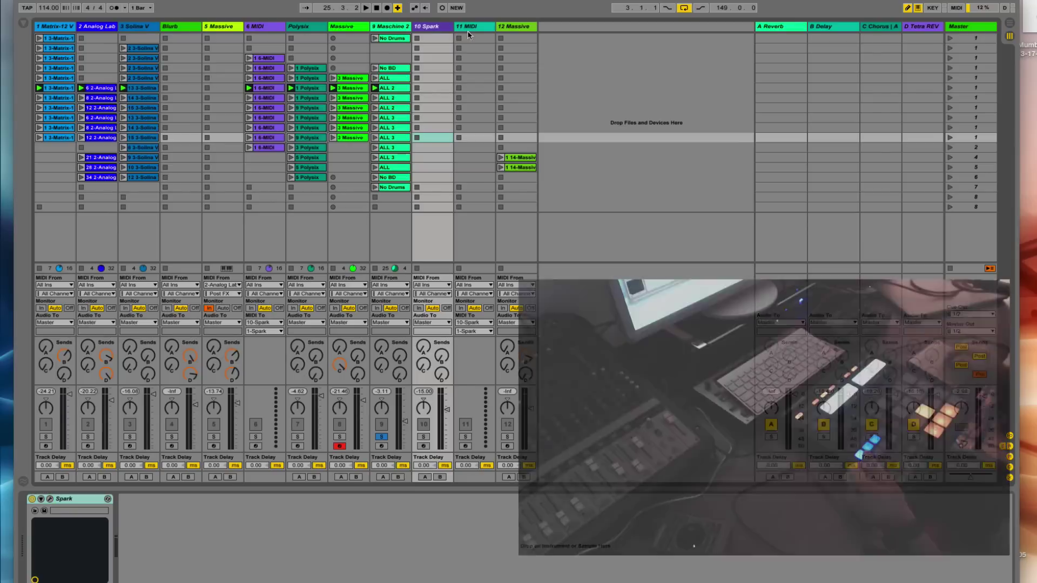
{"action": "left_click", "coordinate": [393, 31]}
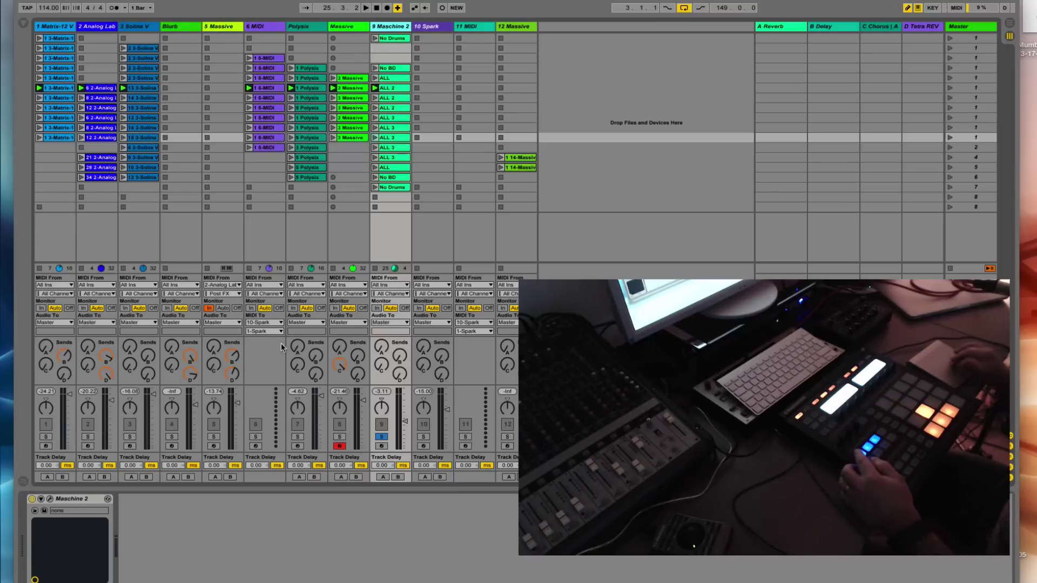
- Open the Maschine 2 plug-in, switch between Group A1 and Boundary Kit to compare their drum patterns, and close it
{"action": "left_click", "coordinate": [49, 500]}
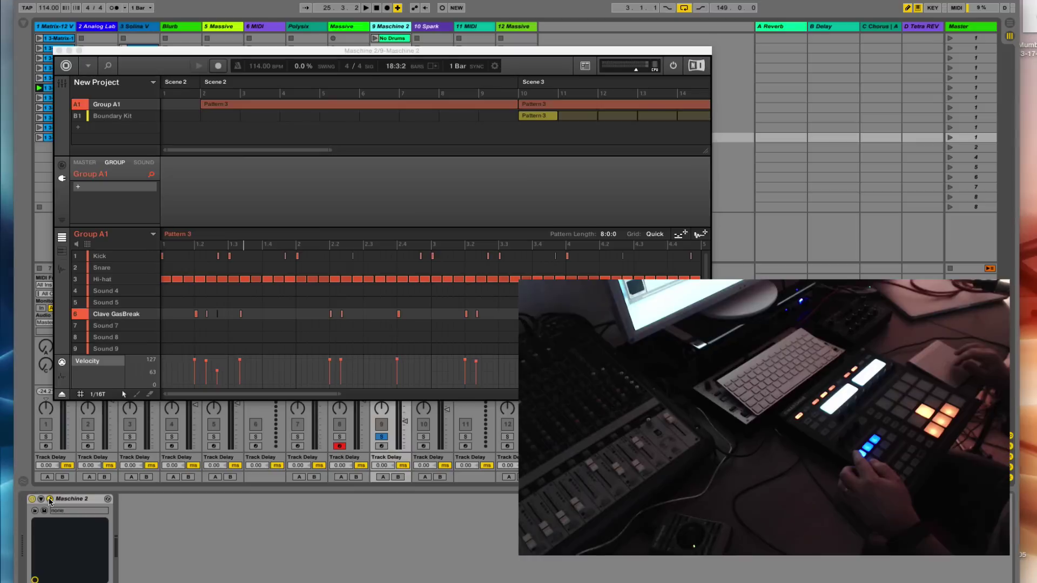
{"action": "left_click_drag", "start_coordinate": [261, 54], "coordinate": [275, 24]}
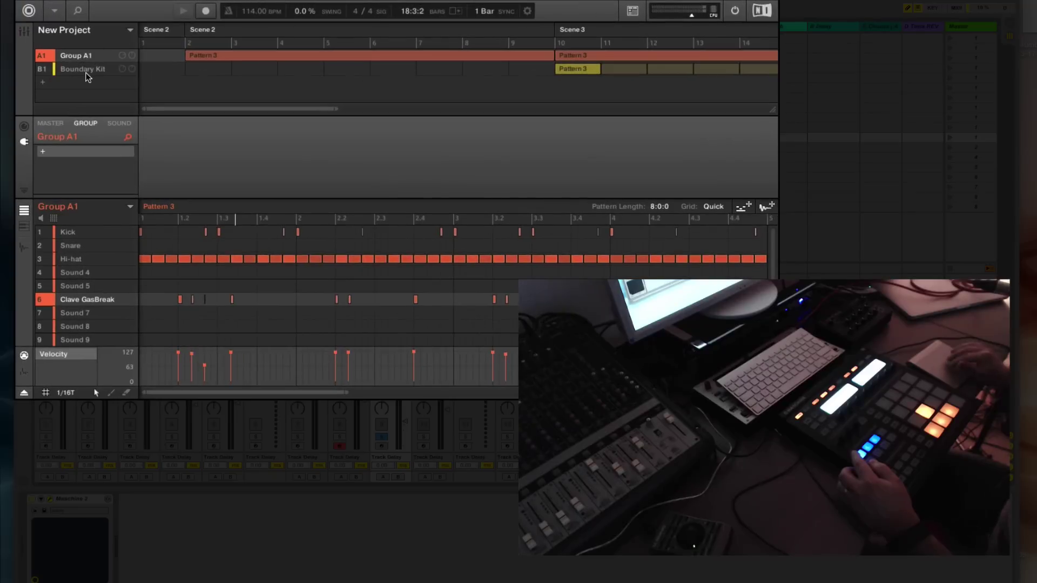
{"action": "left_click", "coordinate": [127, 84]}
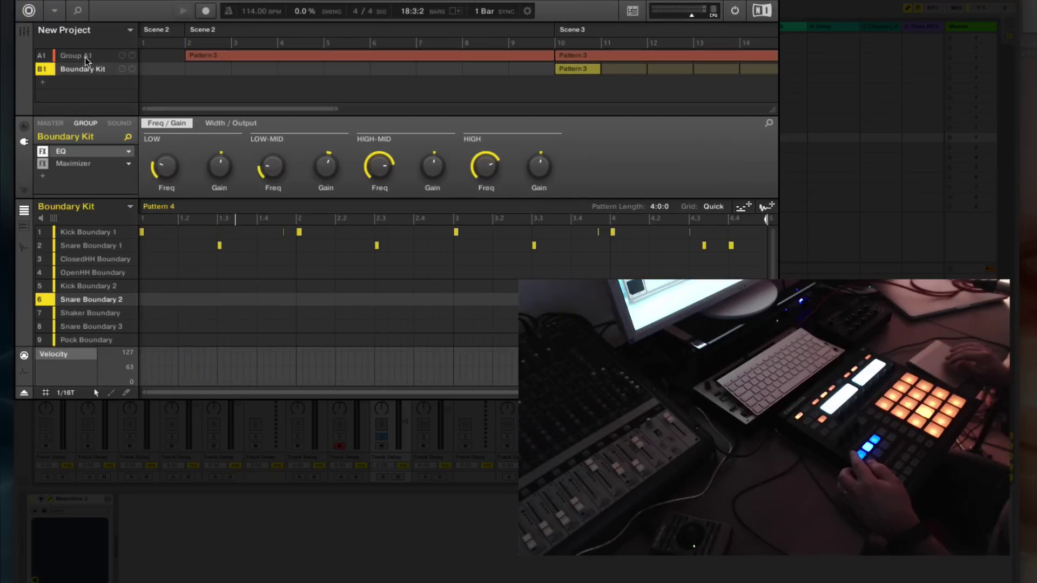
{"action": "left_click", "coordinate": [78, 58]}
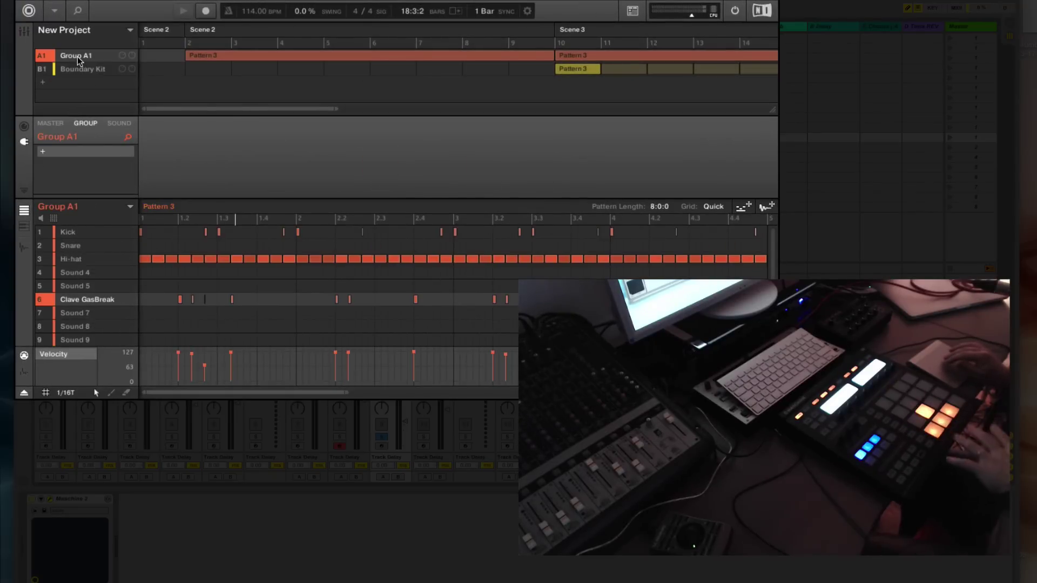
{"action": "left_click", "coordinate": [79, 70]}
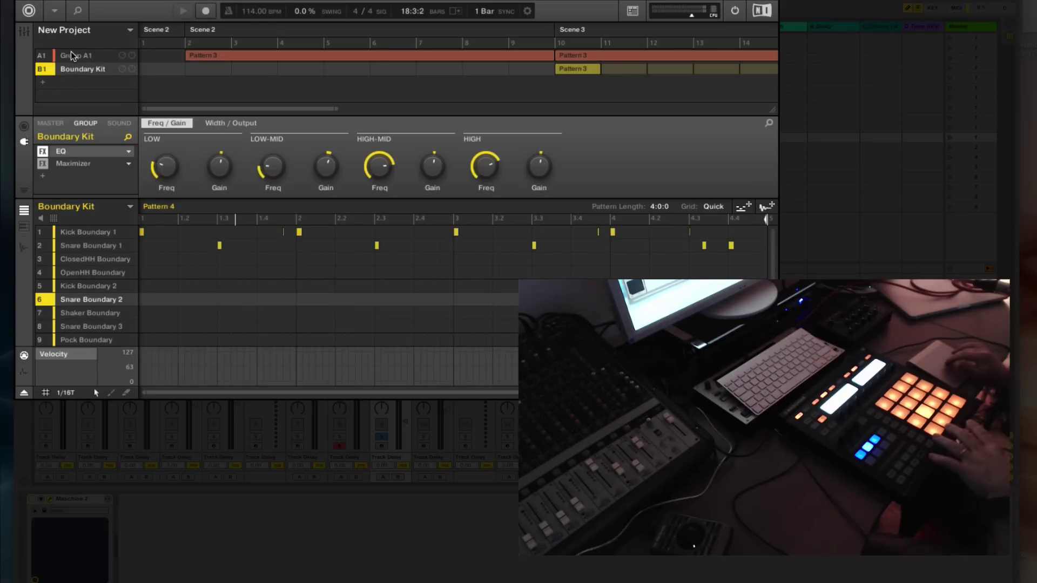
{"action": "left_click", "coordinate": [78, 56]}
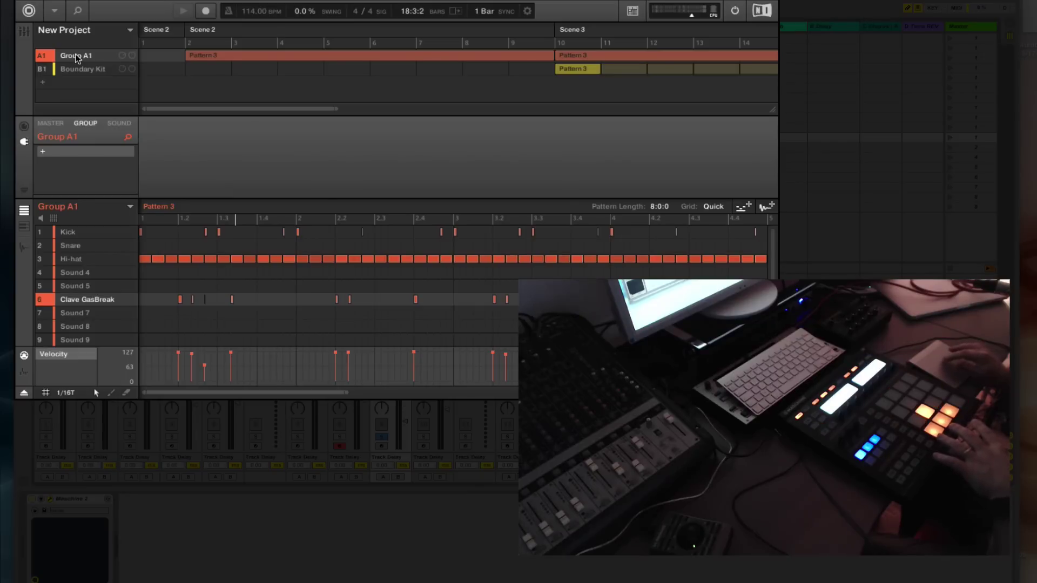
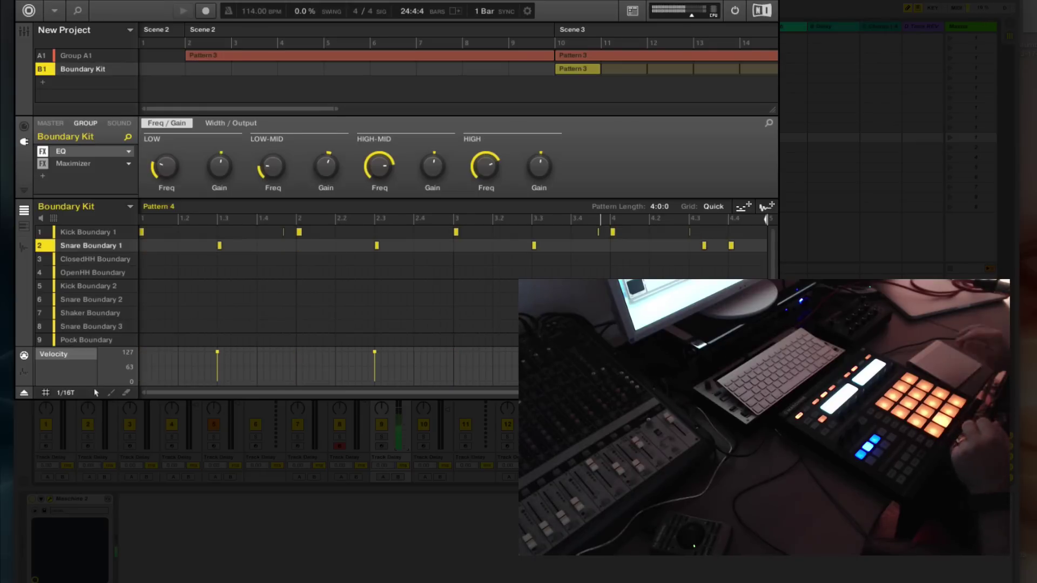
{"action": "left_click_drag", "start_coordinate": [645, 0], "coordinate": [638, 0]}
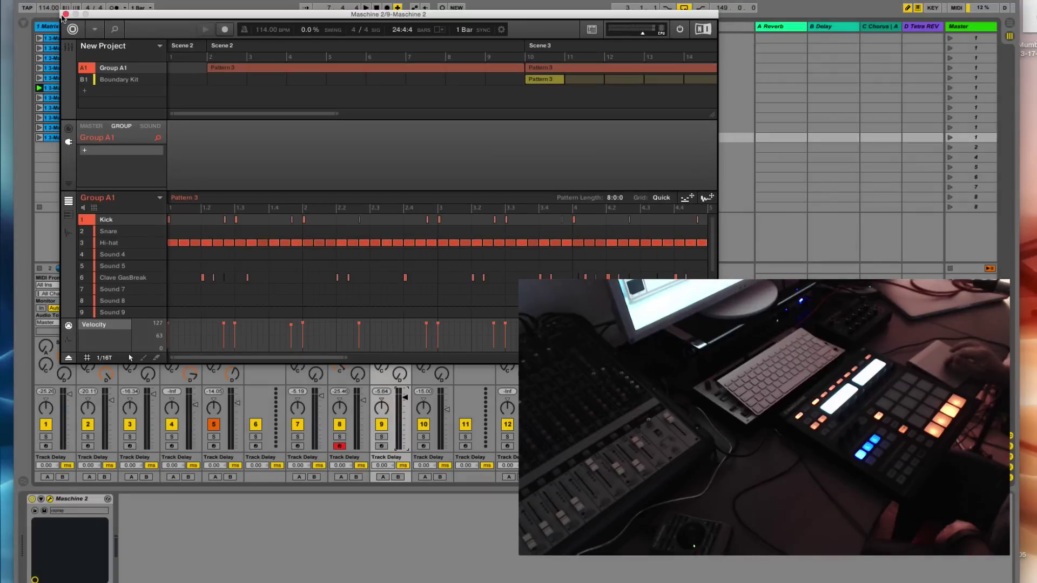
{"action": "left_click", "coordinate": [65, 14]}
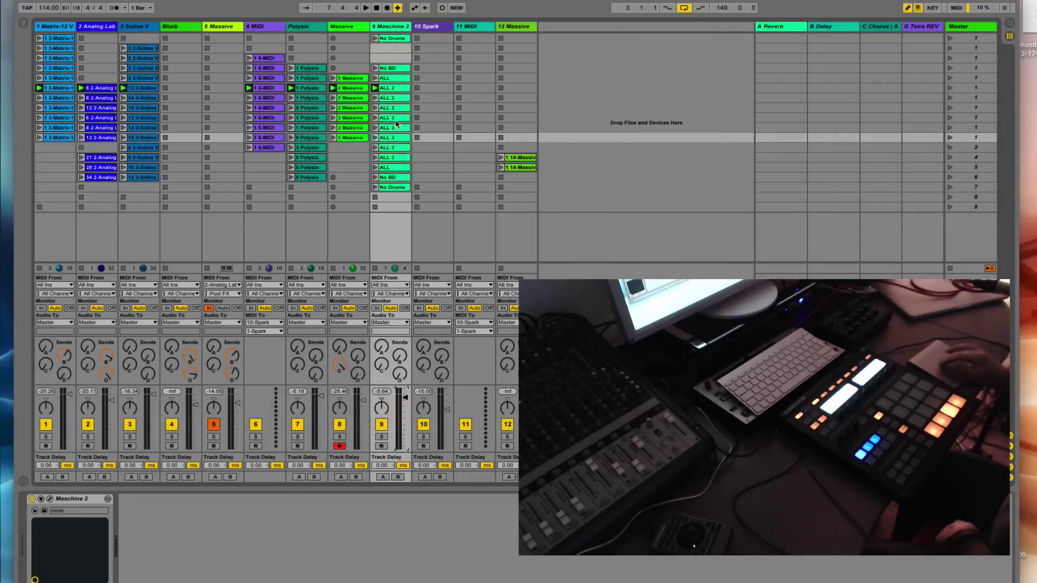
- Solo the 9 Maschine 2 track and launch its No Drums clip
{"action": "left_click", "coordinate": [392, 28]}
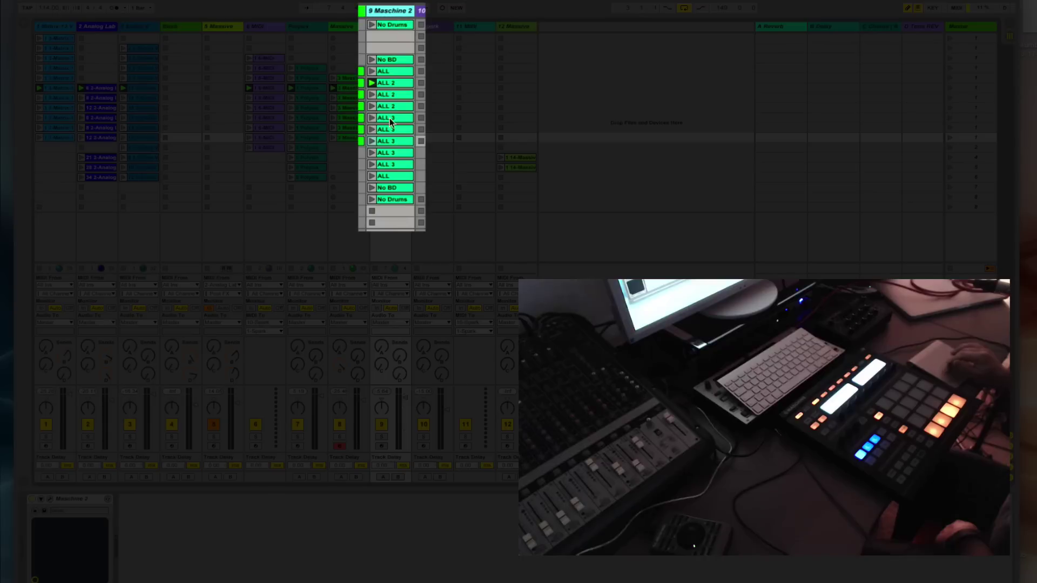
{"action": "left_click", "coordinate": [397, 22]}
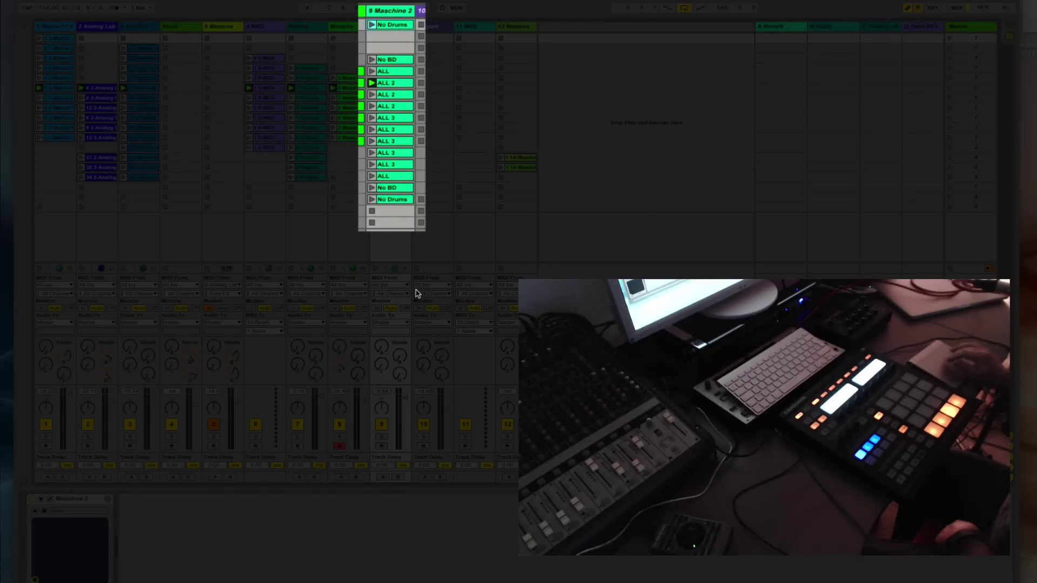
{"action": "left_click", "coordinate": [383, 437]}
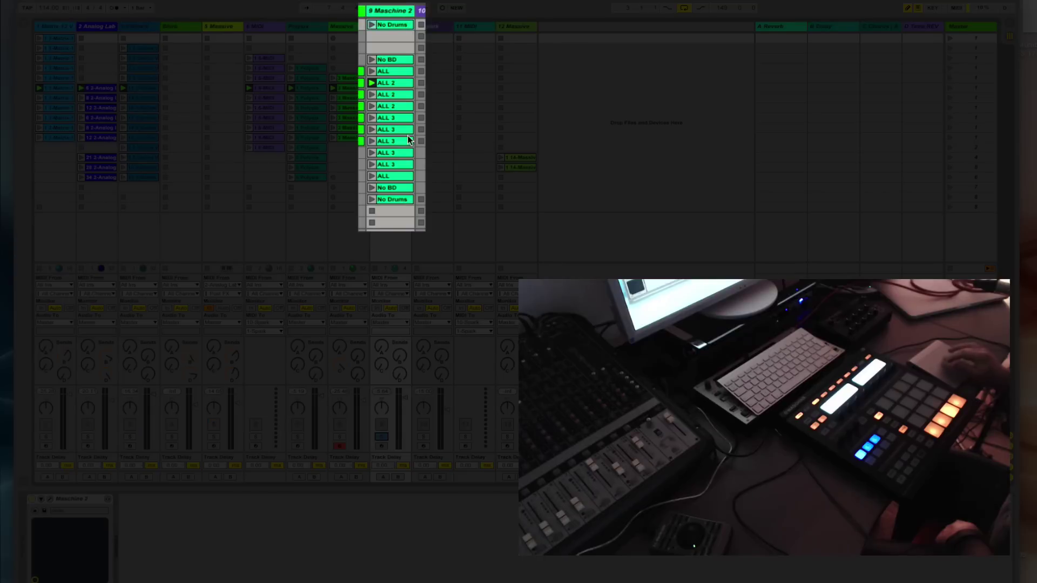
{"action": "left_click", "coordinate": [370, 25]}
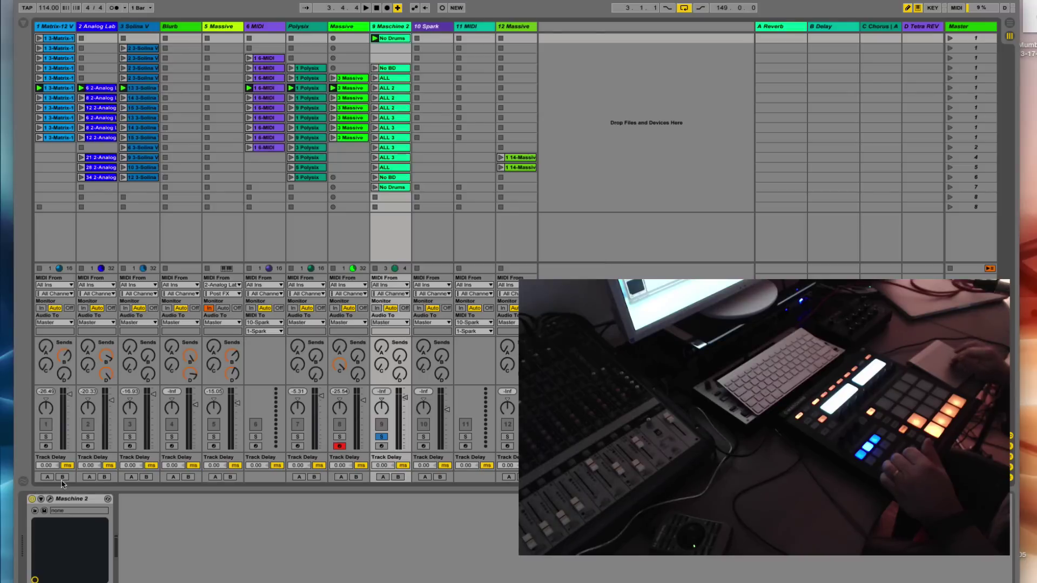
- Reopen the Maschine 2 plug-in and examine the Boundary Kit patterns along the timeline from Scene 2 to Scene 5
{"action": "left_click", "coordinate": [50, 499]}
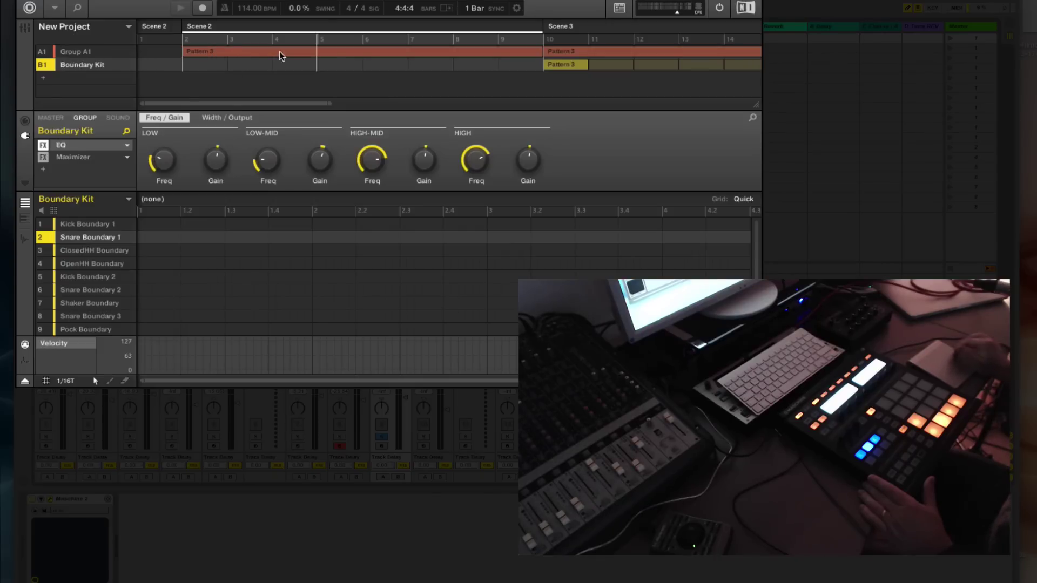
{"action": "scroll", "coordinate": [570, 55], "scroll_direction": "right", "scroll_amount": 1}
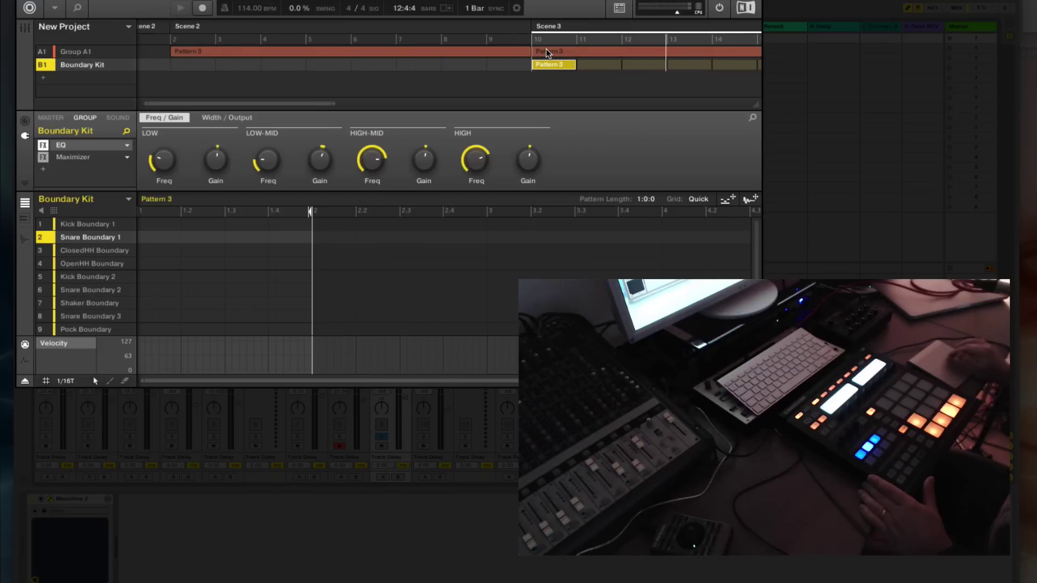
{"action": "scroll", "coordinate": [573, 86], "scroll_direction": "right", "scroll_amount": 6}
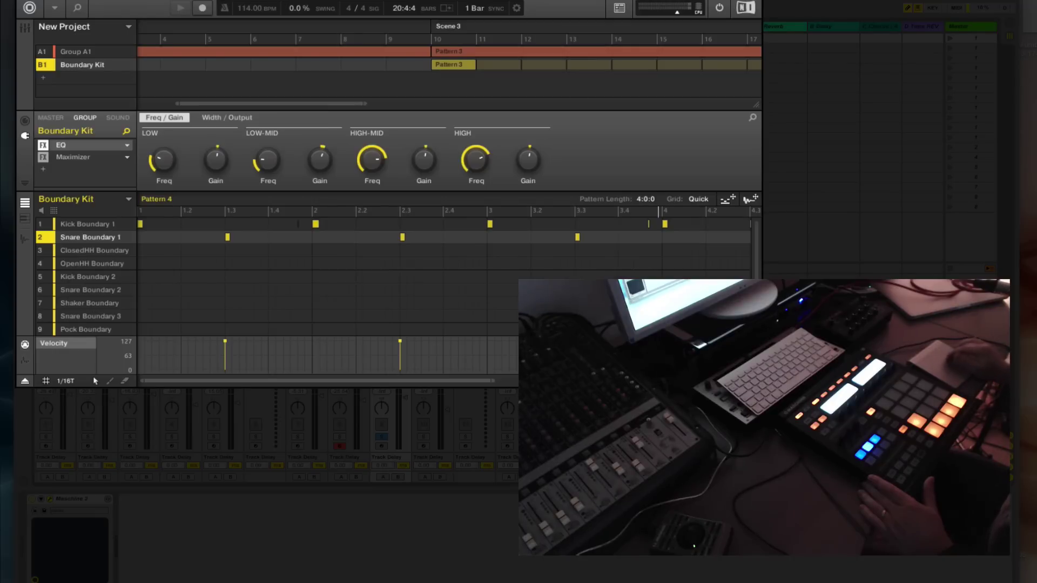
{"action": "left_click_drag", "start_coordinate": [420, 386], "coordinate": [644, 385]}
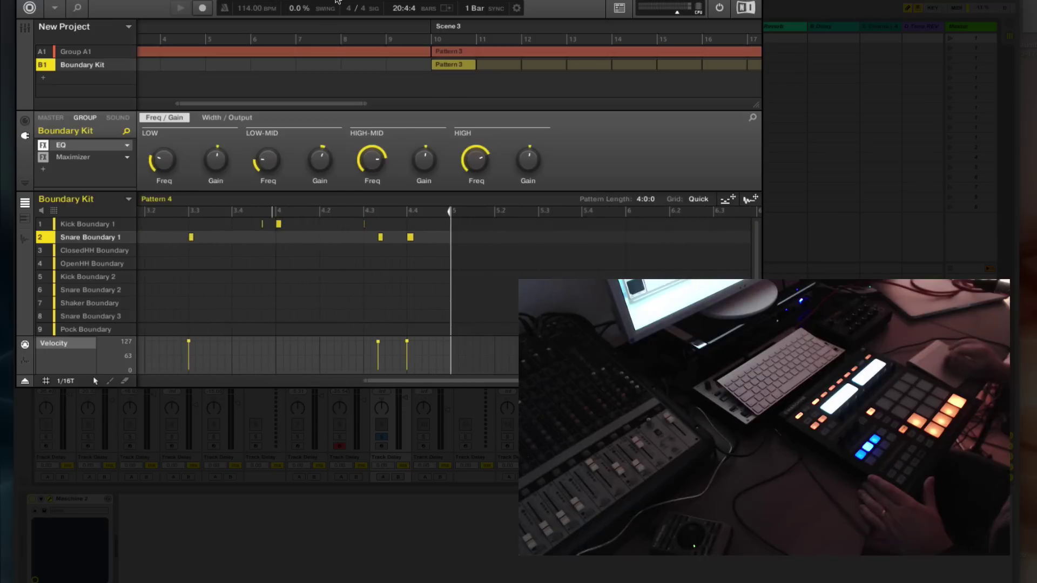
{"action": "left_click_drag", "start_coordinate": [301, 107], "coordinate": [457, 106]}
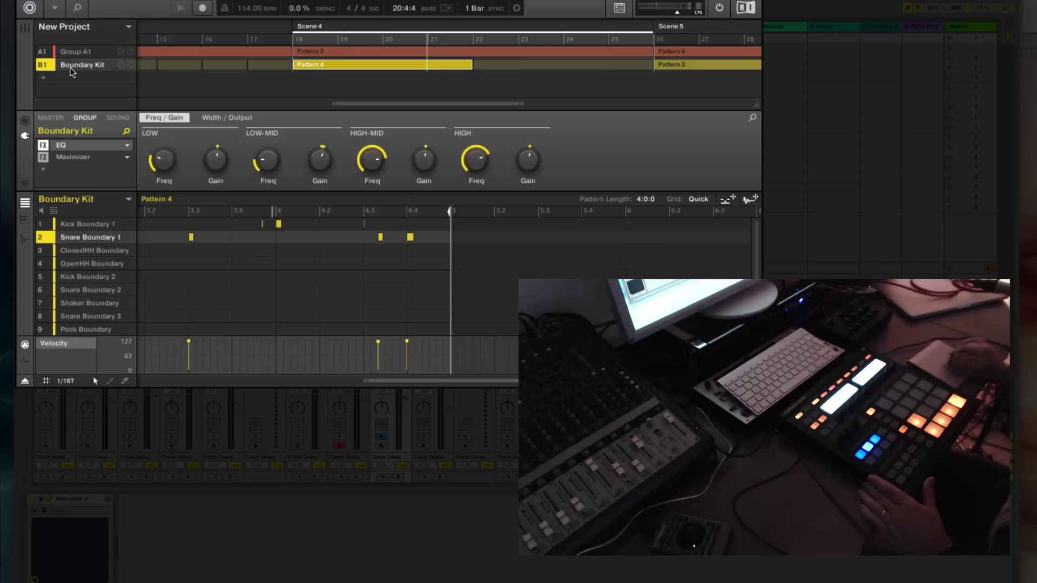
{"action": "left_click_drag", "start_coordinate": [496, 105], "coordinate": [577, 106]}
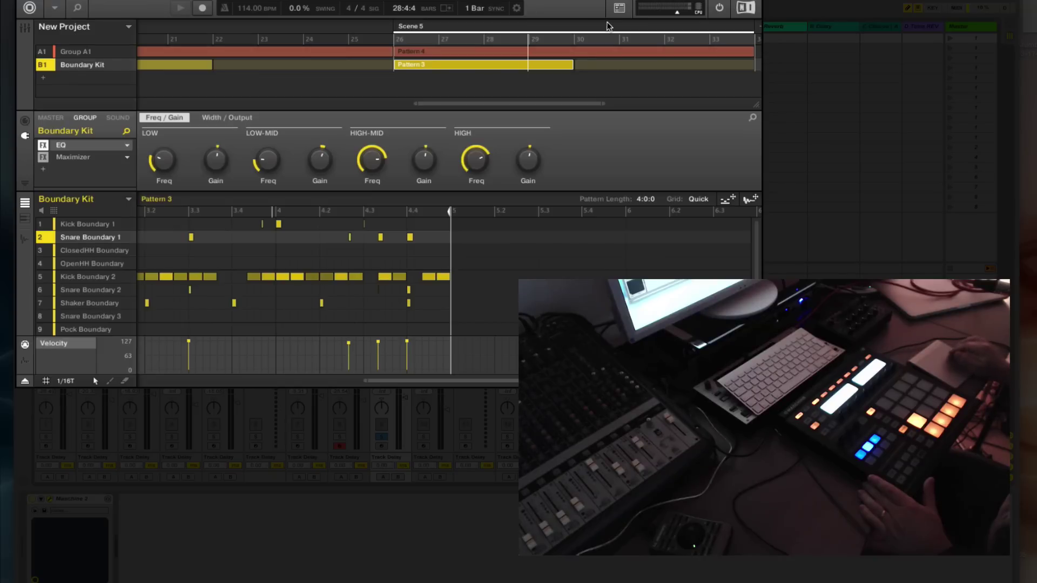
- Show Maschine's Retrigger and MIDI Scene Change options, and close the plug-in window
{"action": "left_click", "coordinate": [516, 9]}
{"action": "left_click", "coordinate": [516, 9]}
{"action": "left_click", "coordinate": [515, 9]}
{"action": "mouse_move", "coordinate": [563, 43]}
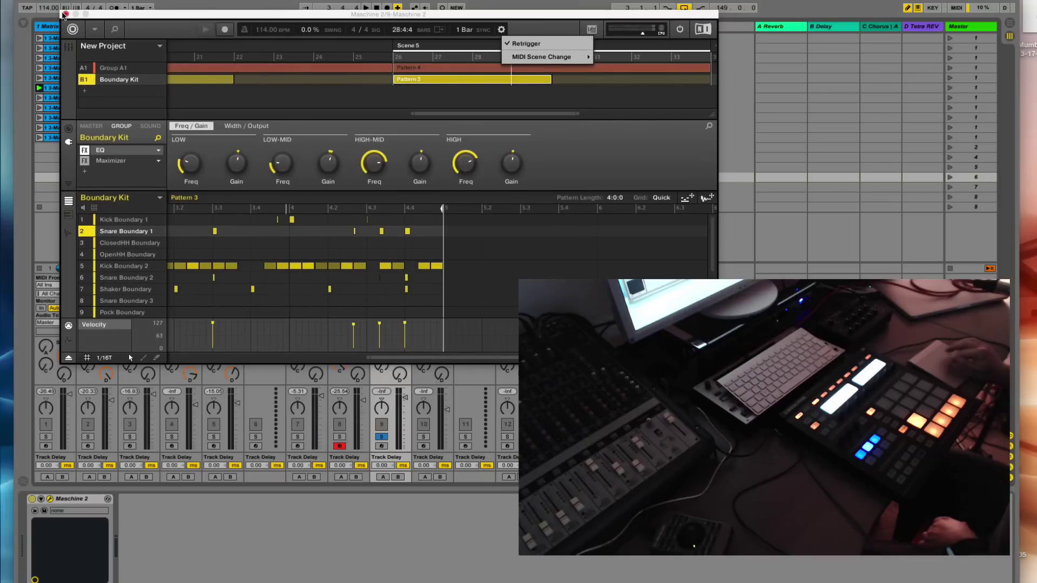
{"action": "left_click", "coordinate": [64, 14]}
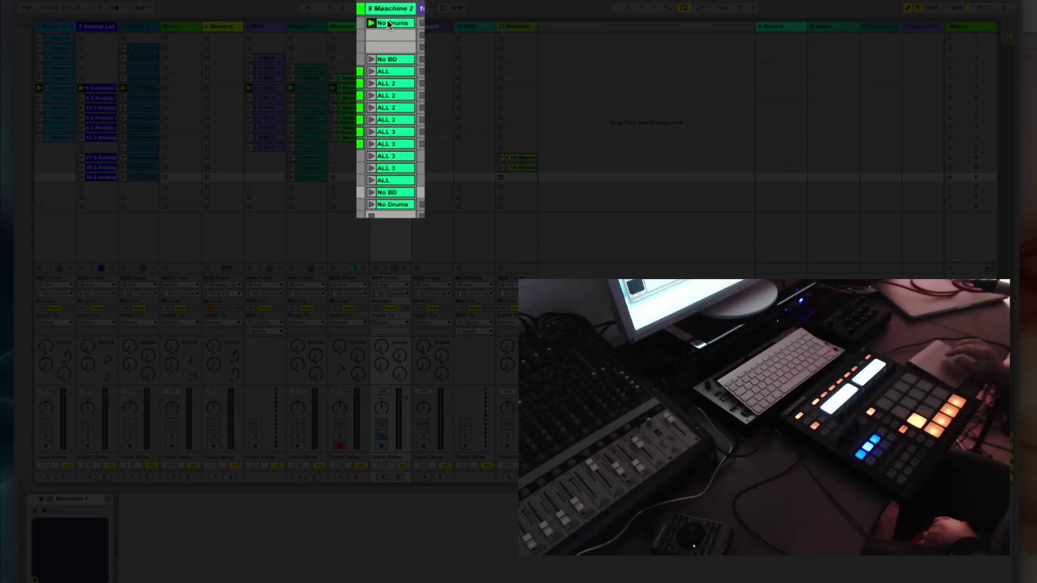
- Show the No Drums clip's program change settings and audition the No Drums and No BD clips on the 9 Maschine 2 track
{"action": "left_click", "coordinate": [390, 23]}
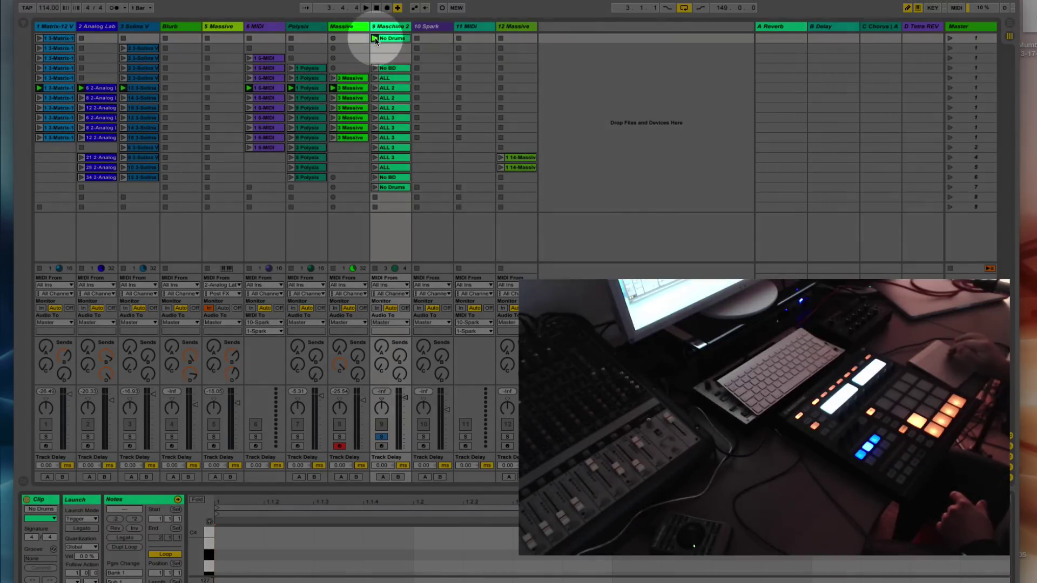
{"action": "left_click", "coordinate": [375, 38]}
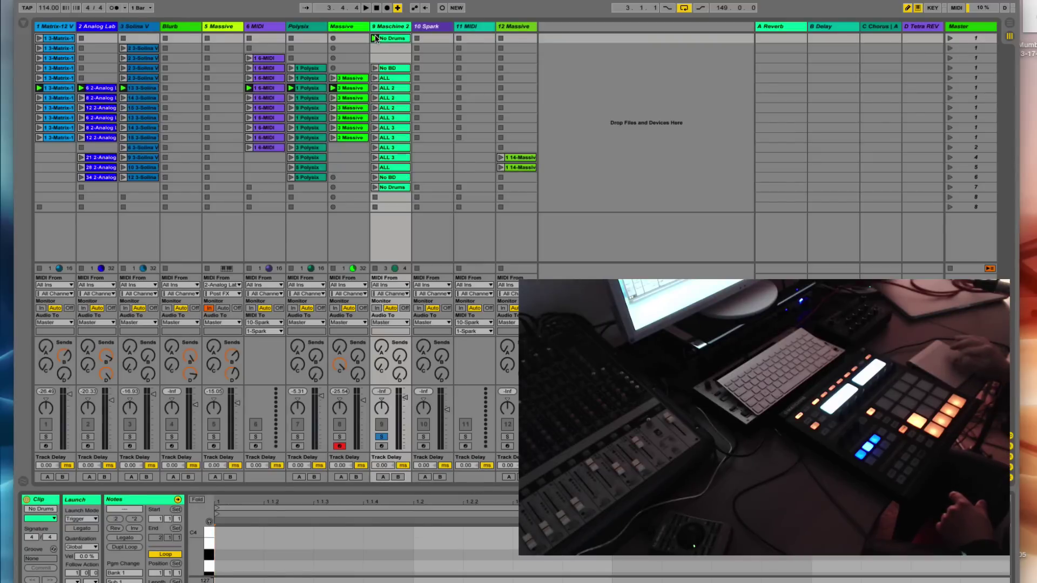
{"action": "left_click", "coordinate": [375, 38]}
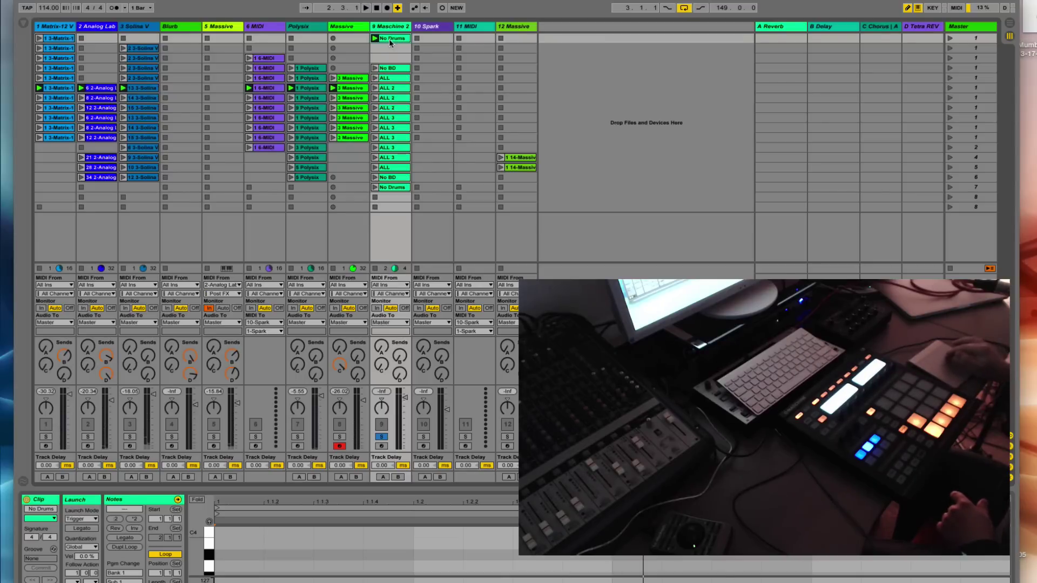
{"action": "left_click", "coordinate": [376, 70]}
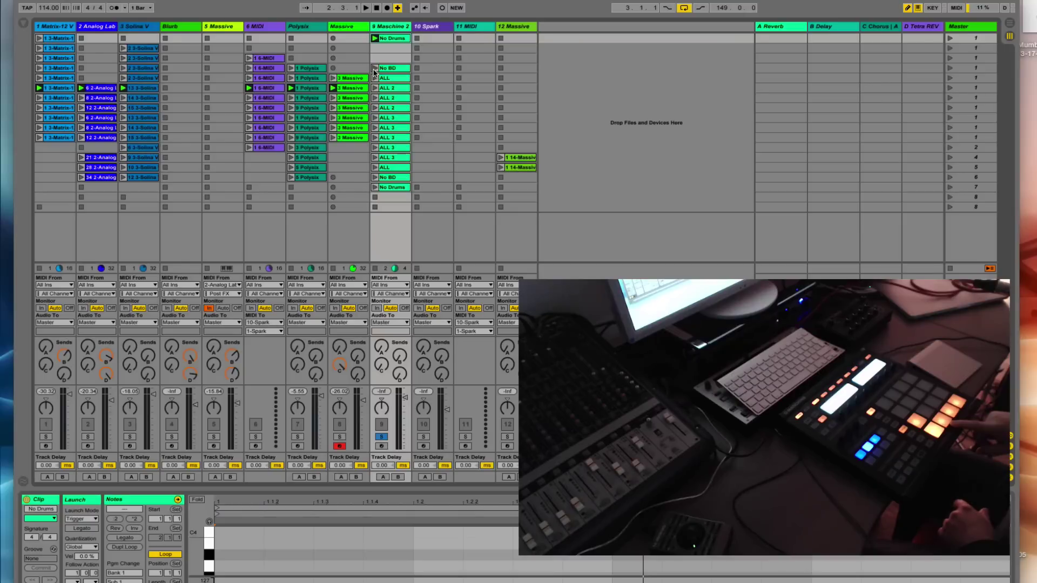
{"action": "left_click", "coordinate": [376, 69]}
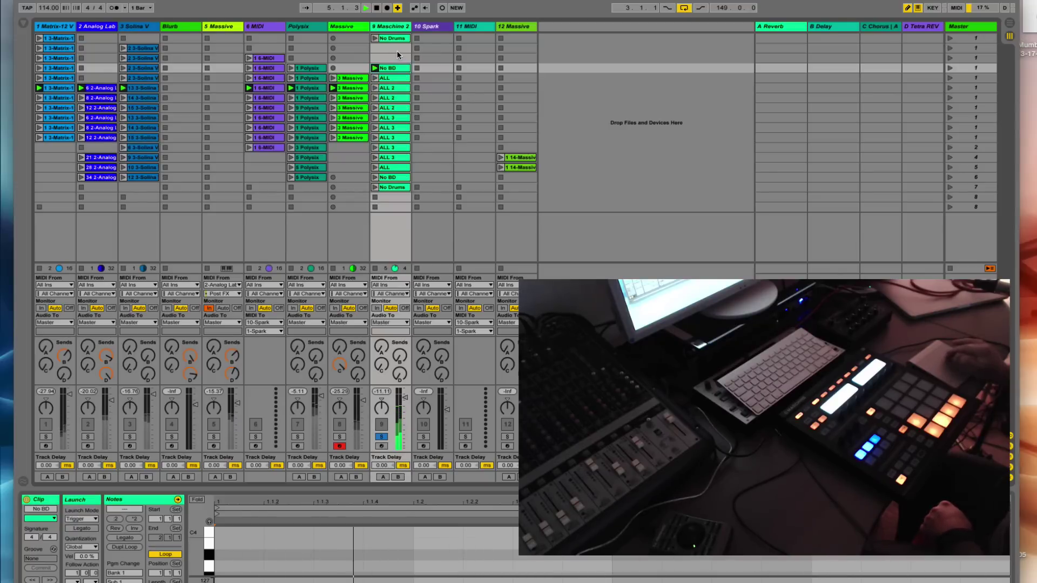
- Audition the ALL clip on the 9 Maschine 2 track and compare the program change settings of the ALL and ALL 2 clips
{"action": "left_click", "coordinate": [376, 79]}
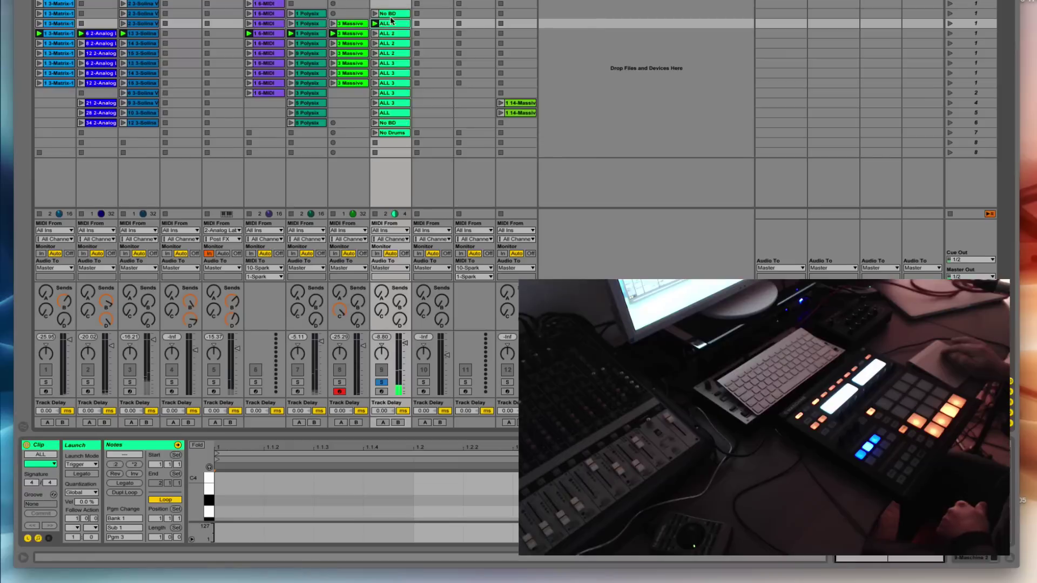
{"action": "left_click", "coordinate": [392, 35]}
{"action": "left_click", "coordinate": [393, 24]}
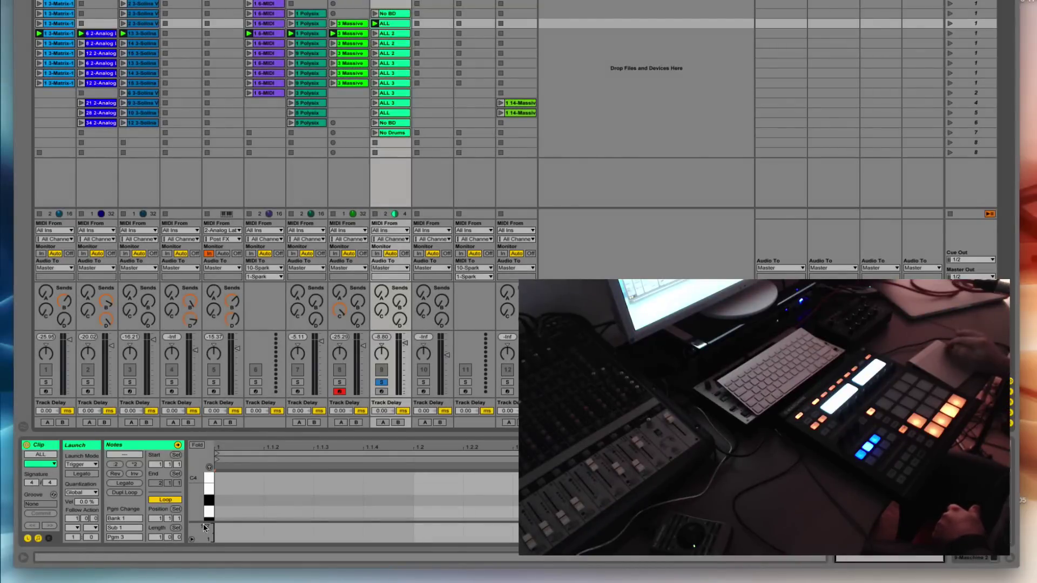
{"action": "left_click", "coordinate": [392, 34]}
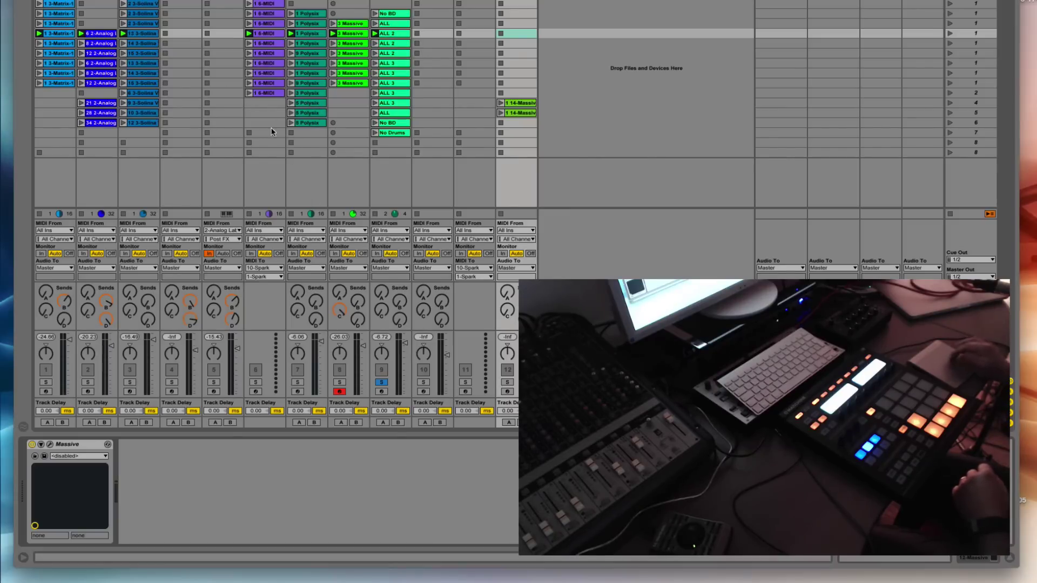
- Open the 12 Massive track's Massive synth, return to the 9 Maschine 2 track, and show Group A1 in its plug-in
{"action": "left_click", "coordinate": [51, 446]}
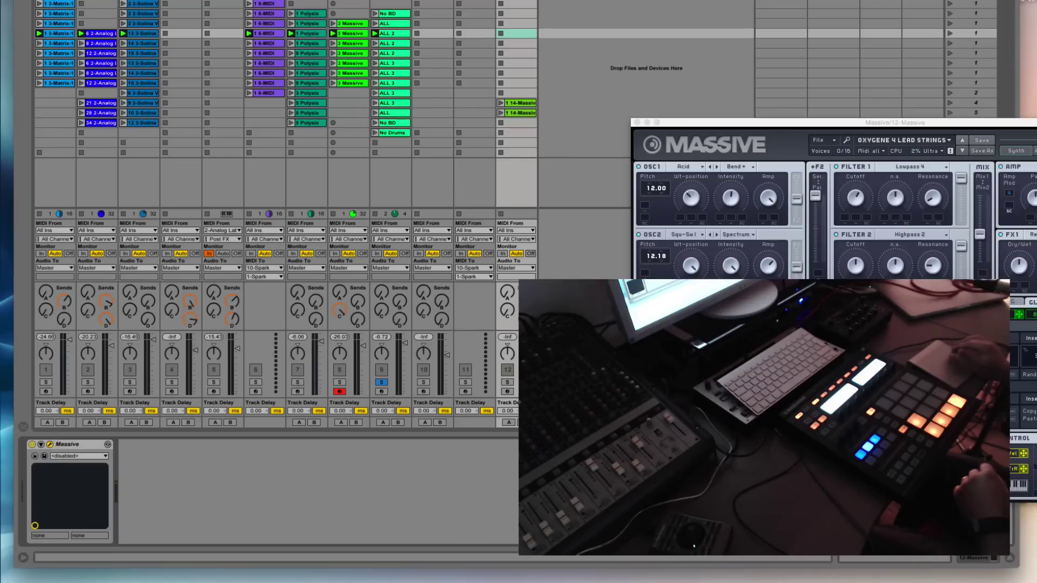
{"action": "left_click", "coordinate": [390, 2]}
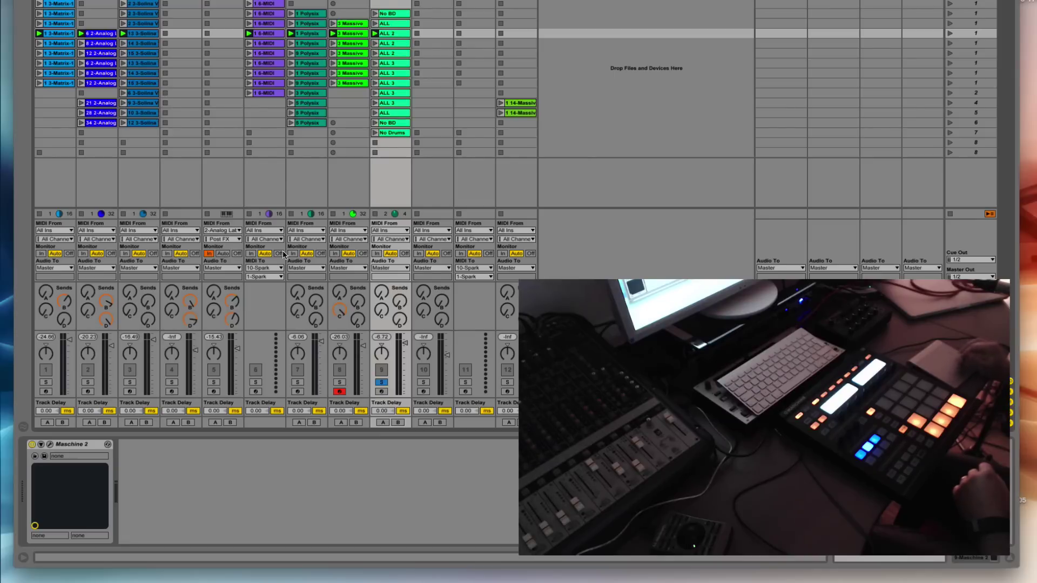
{"action": "left_click", "coordinate": [50, 445]}
{"action": "left_click_drag", "start_coordinate": [274, 0], "coordinate": [388, 38]}
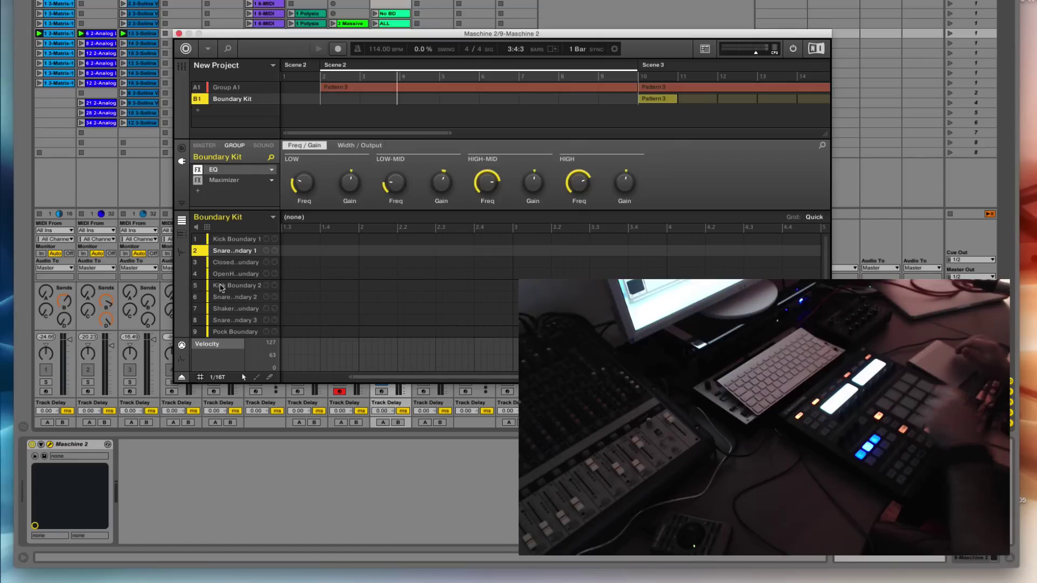
{"action": "scroll", "coordinate": [352, 318], "scroll_direction": "left", "scroll_amount": 4}
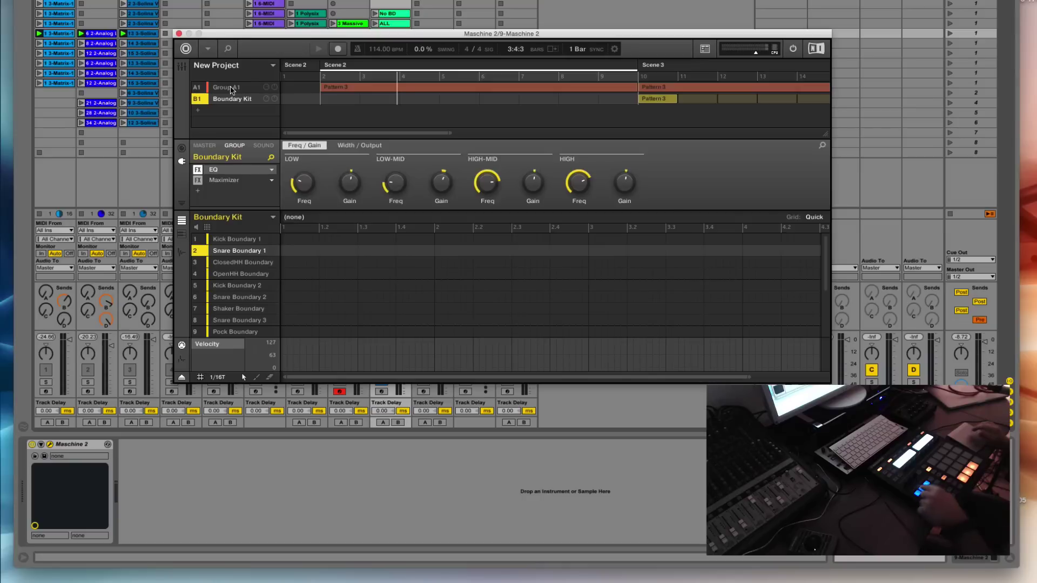
{"action": "left_click", "coordinate": [222, 87]}
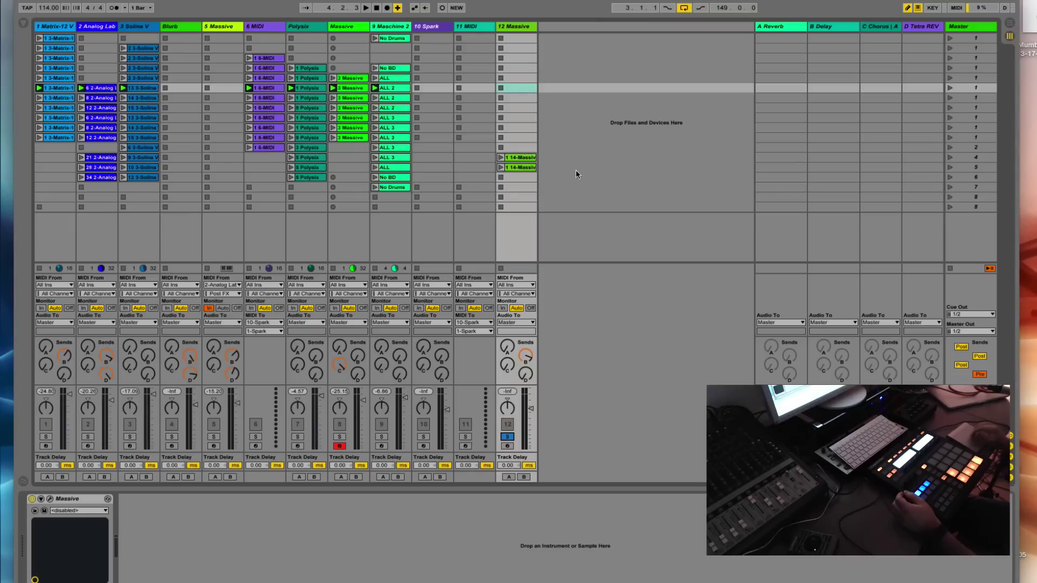
- Launch the 1 14-Massive clip in scene 4 on the soloed 12 Massive track
{"action": "left_click", "coordinate": [500, 158]}
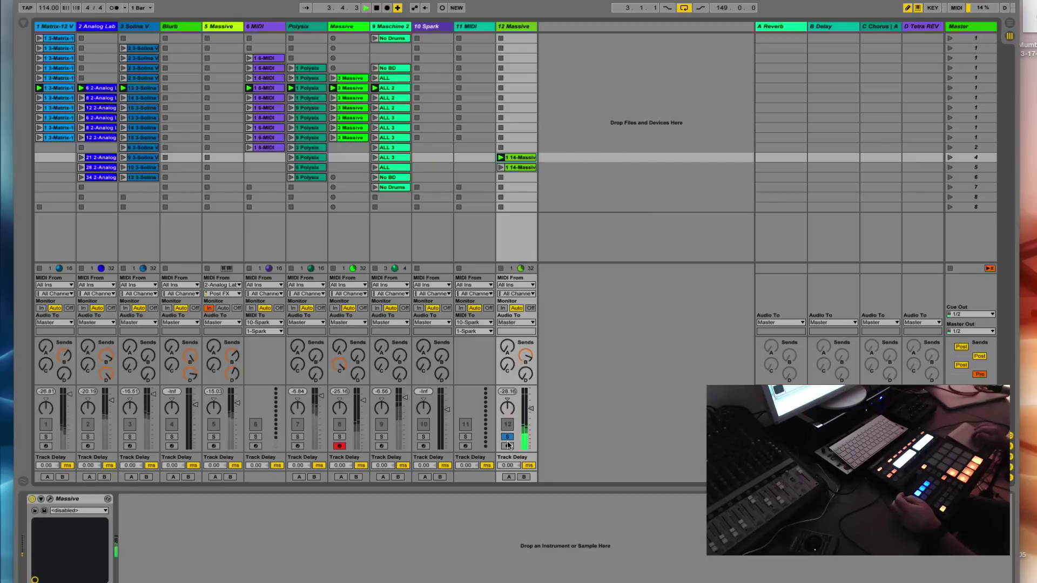
- Play scene 4 with the 12 Massive track unsoloed and raise that track's volume in the mix
{"action": "left_click", "coordinate": [950, 158]}
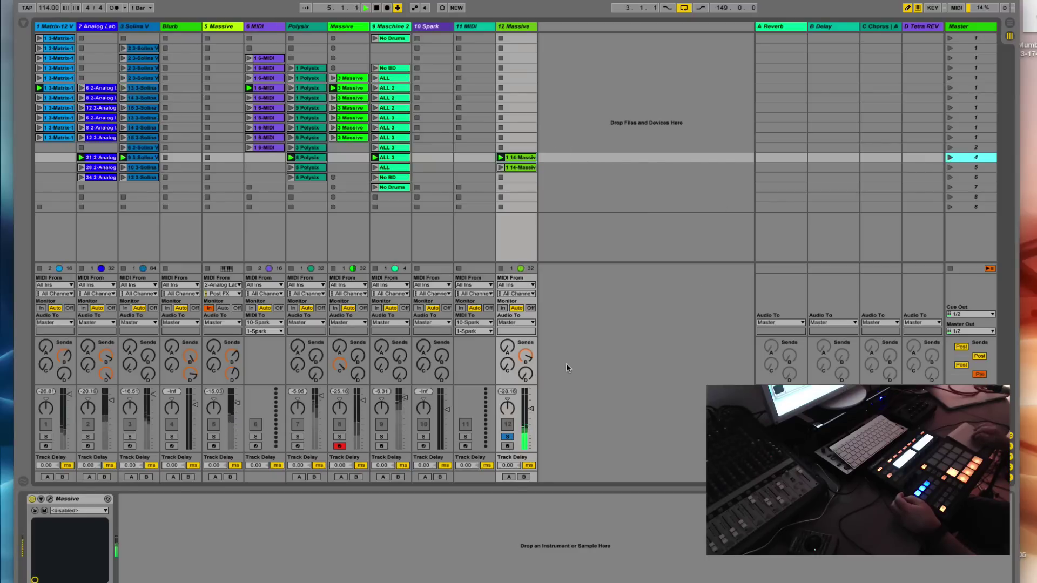
{"action": "left_click", "coordinate": [508, 437]}
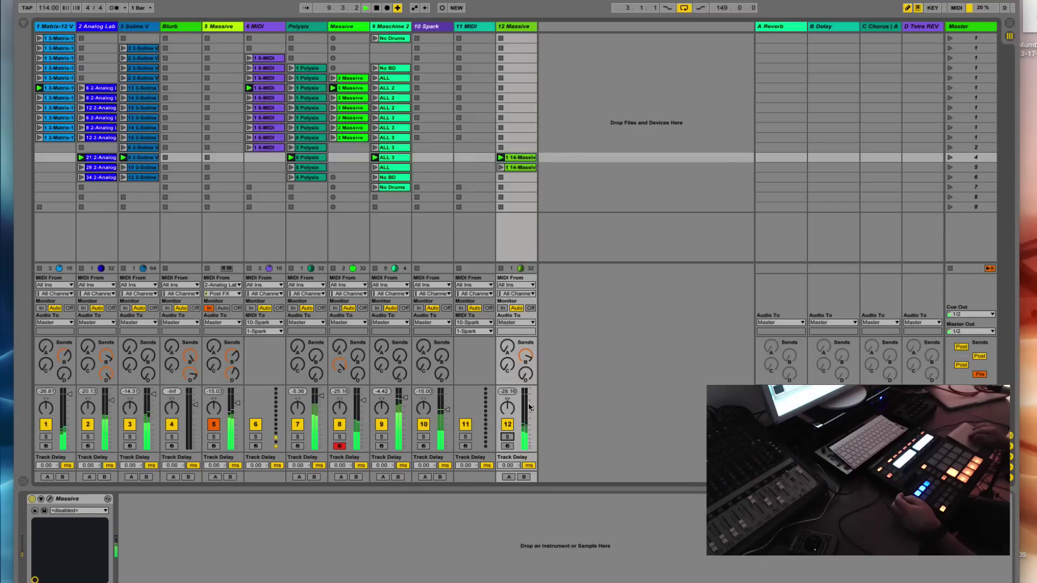
{"action": "left_click_drag", "start_coordinate": [530, 409], "coordinate": [531, 397]}
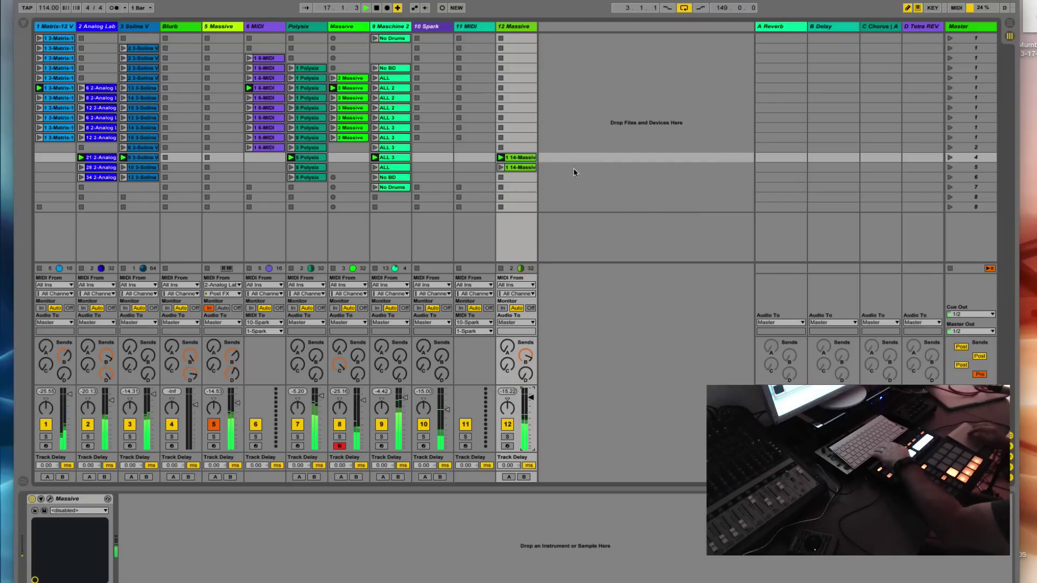
- Audition the transitions between scenes 4 and 5 by launching 5, 4 and 5 again
{"action": "left_click", "coordinate": [950, 168]}
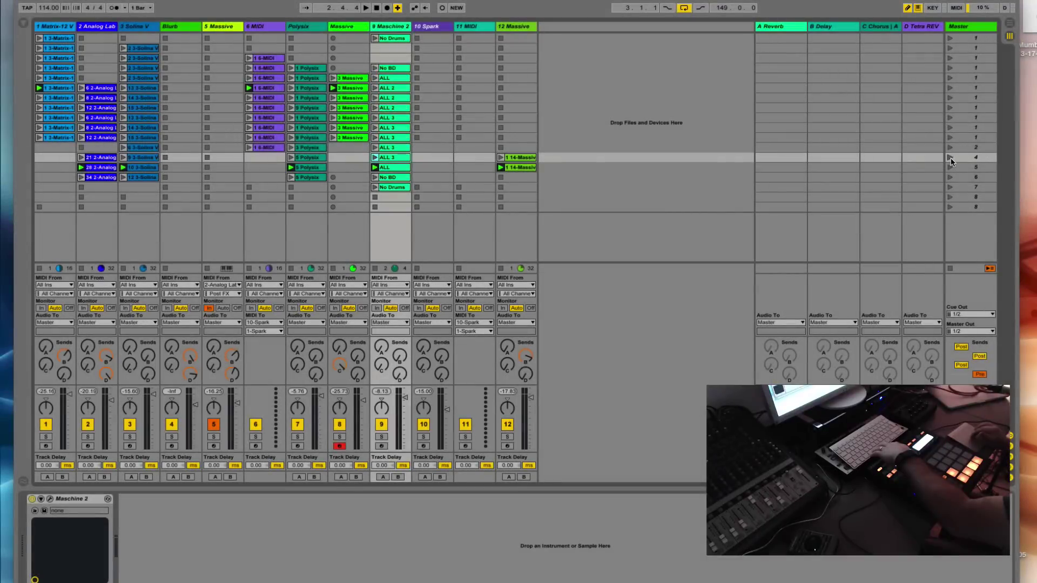
{"action": "left_click", "coordinate": [950, 159]}
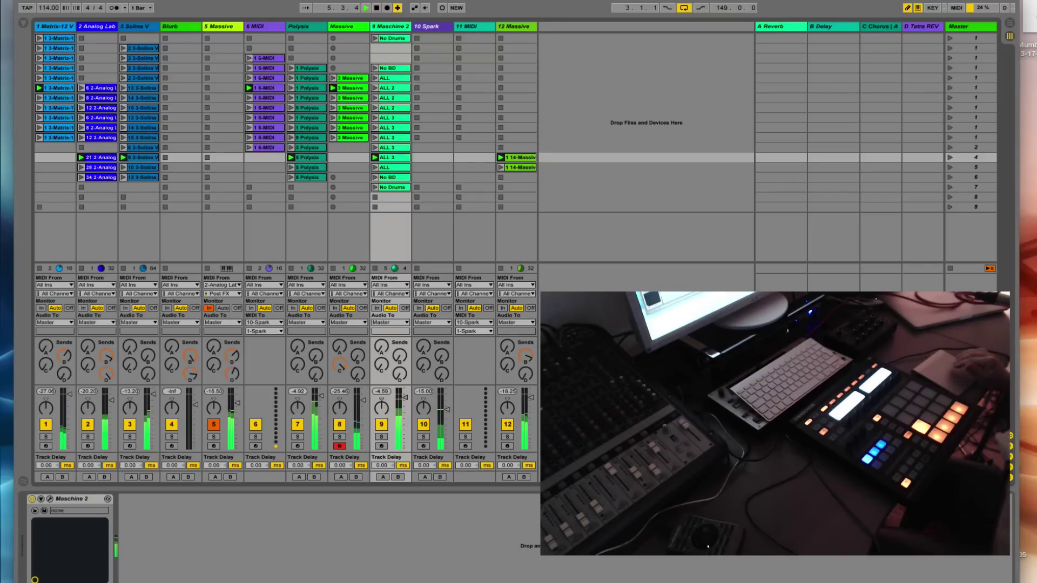
{"action": "left_click", "coordinate": [951, 169]}
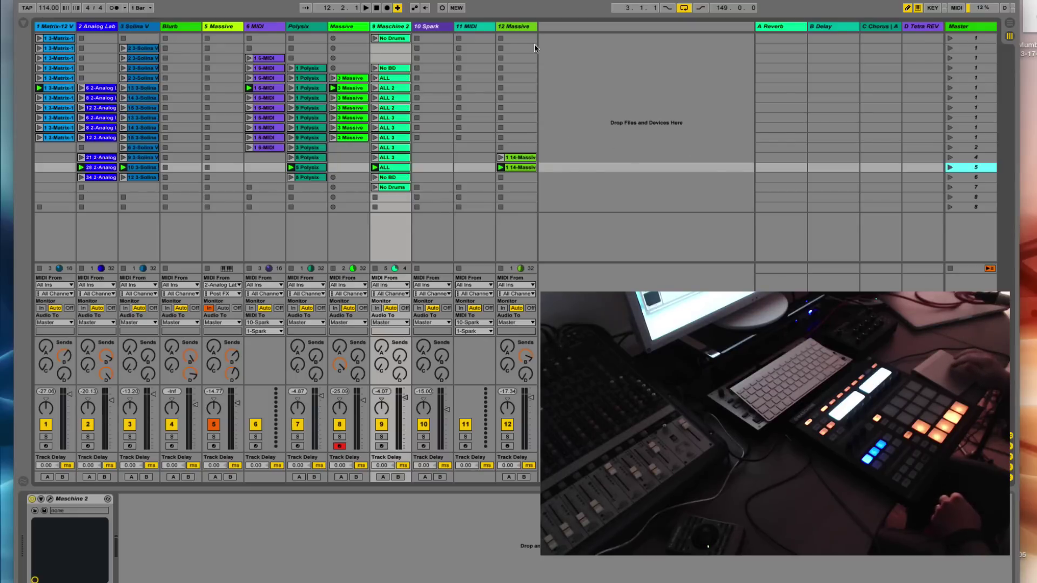
- Launch the first scene and inspect the Hawaii 6am PS patch in track 1's Matrix-12 V synth, closing its window when done
{"action": "left_click", "coordinate": [951, 37]}
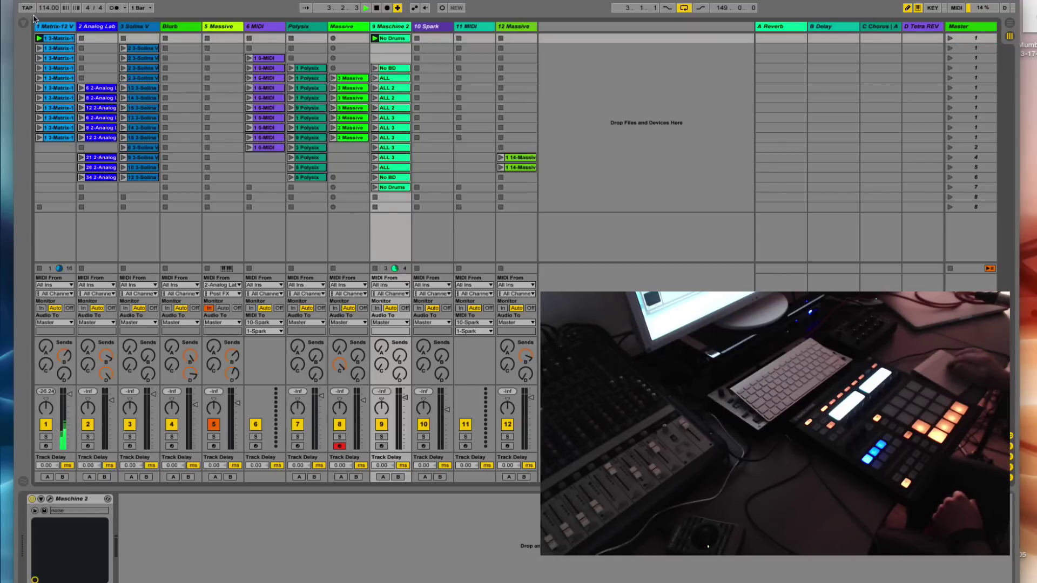
{"action": "left_click", "coordinate": [55, 27]}
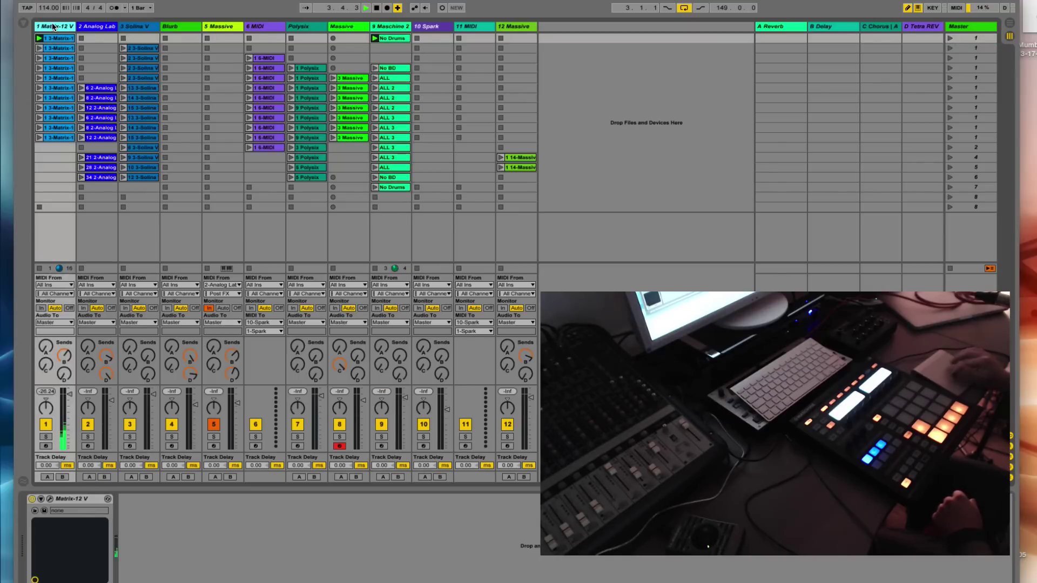
{"action": "left_click", "coordinate": [50, 499]}
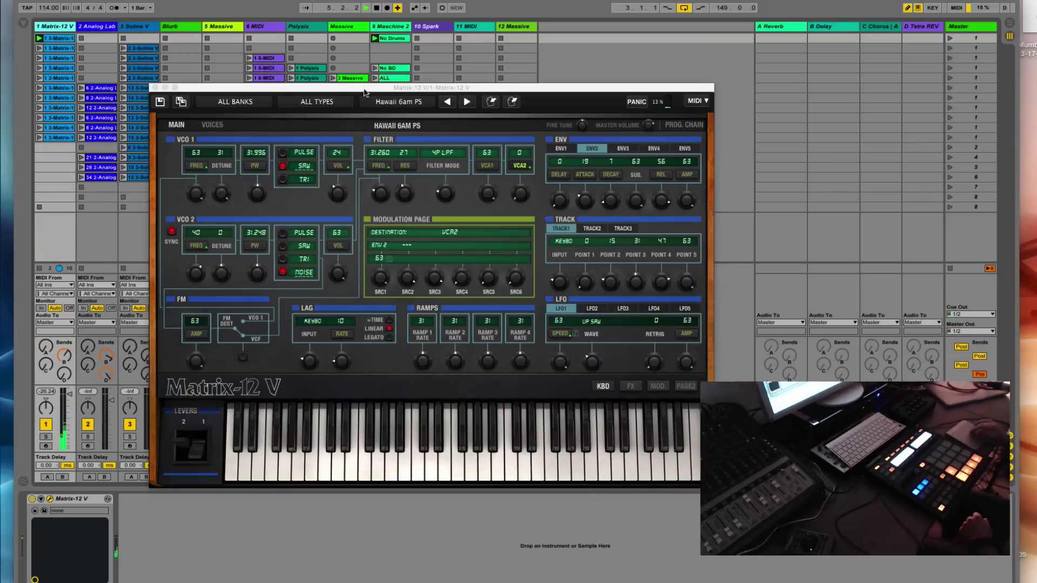
{"action": "left_click_drag", "start_coordinate": [369, 87], "coordinate": [343, 47]}
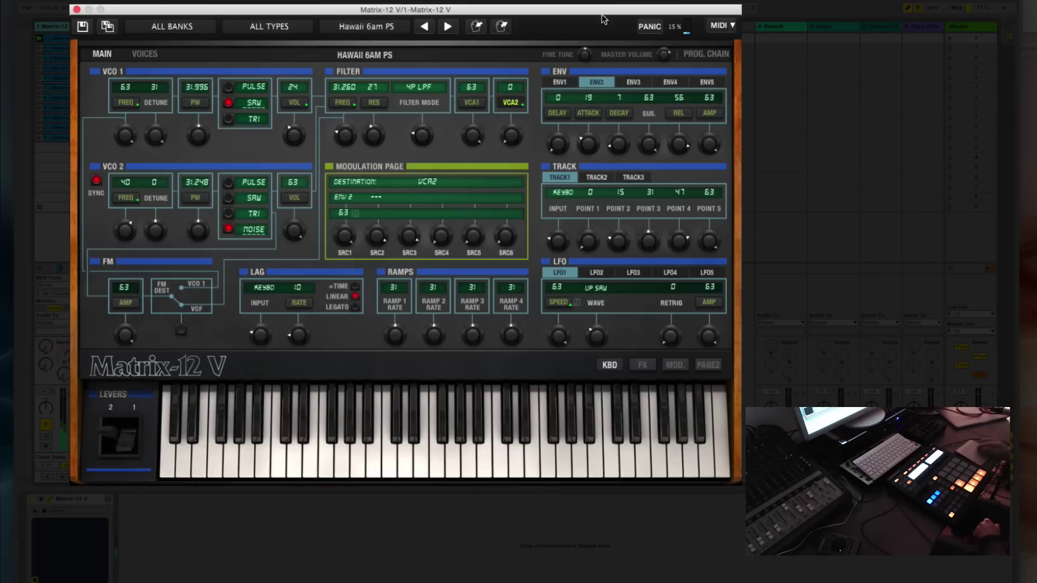
{"action": "left_click", "coordinate": [984, 403]}
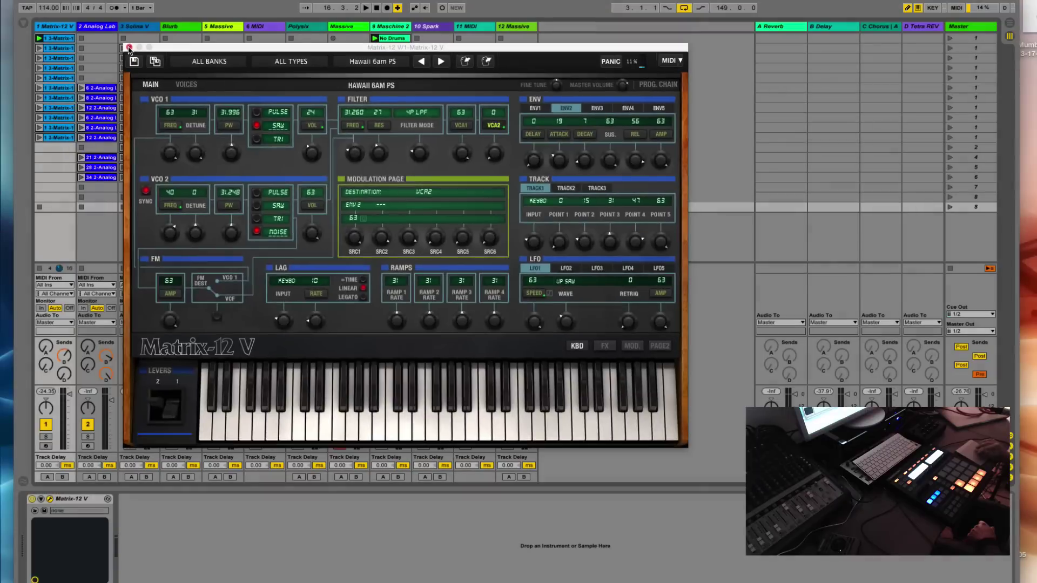
{"action": "left_click", "coordinate": [78, 9]}
- Launch the first scene from its start, continue with the second scene, and lower the master volume slightly
{"action": "left_click", "coordinate": [950, 38]}
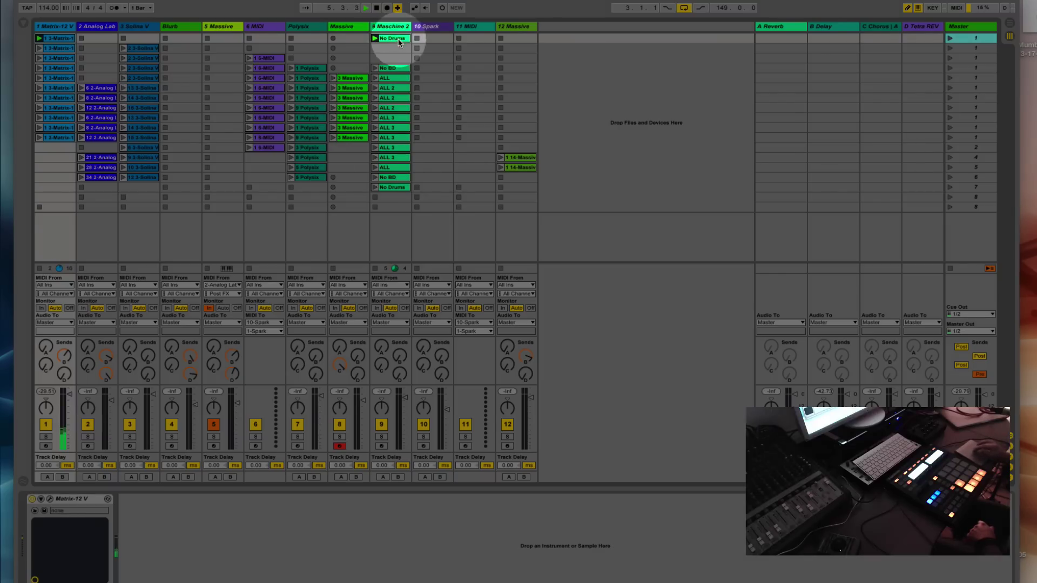
{"action": "left_click", "coordinate": [398, 38]}
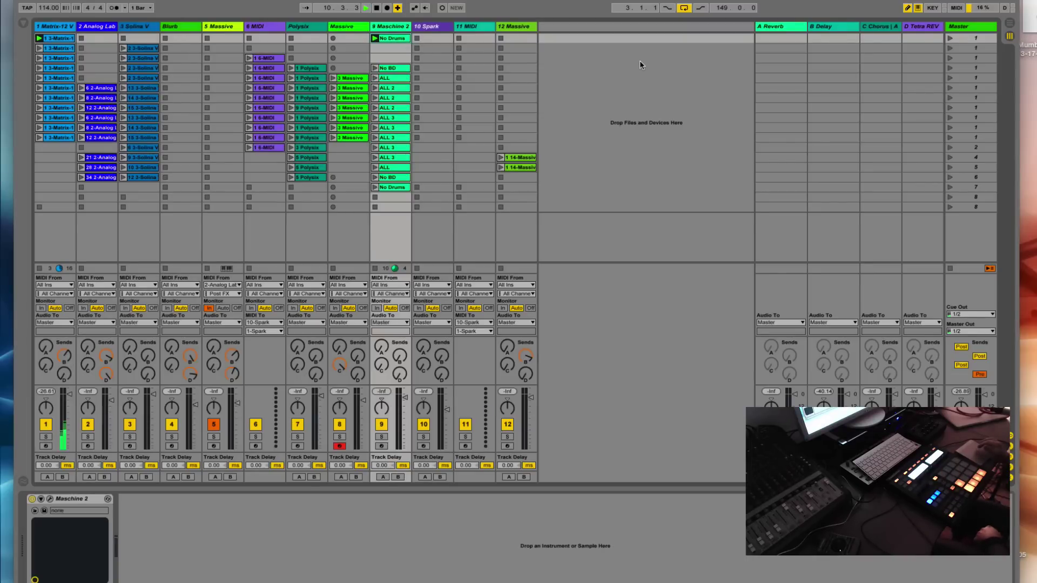
{"action": "left_click", "coordinate": [950, 48]}
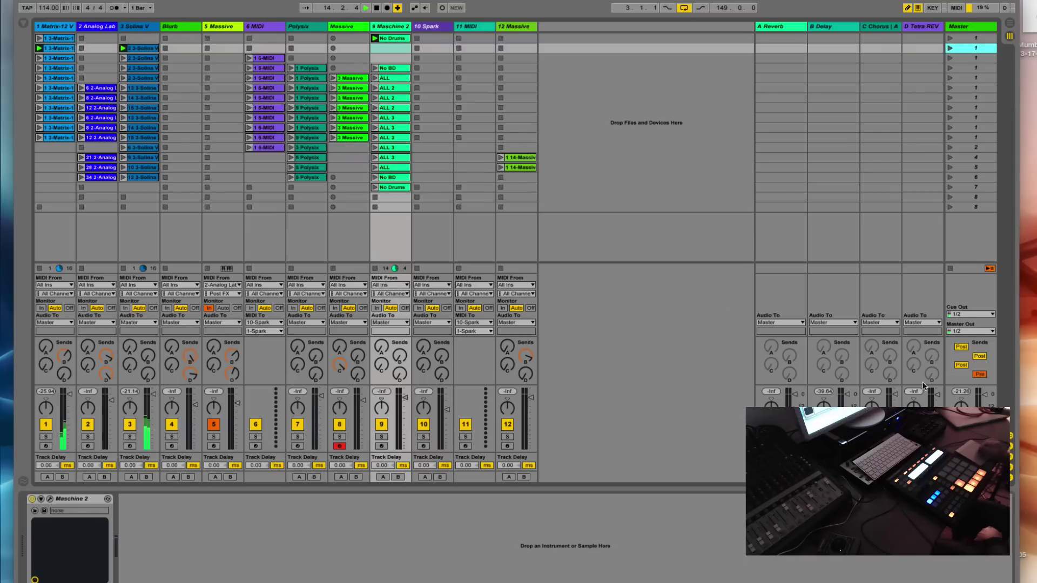
{"action": "left_click_drag", "start_coordinate": [985, 395], "coordinate": [985, 400]}
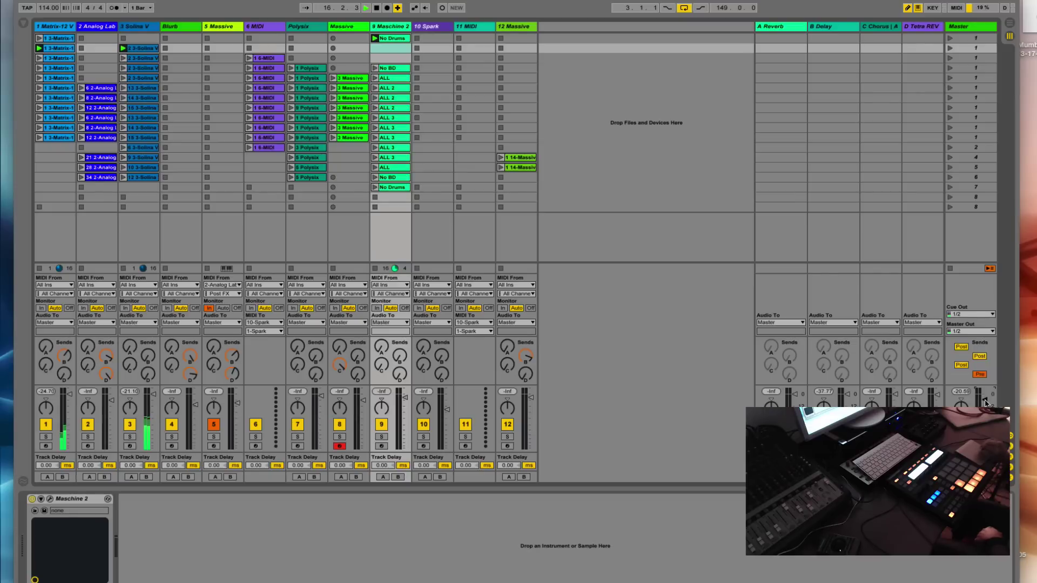
- Play through the arrangement by launching the third to sixth scenes one after another
{"action": "left_click", "coordinate": [950, 58]}
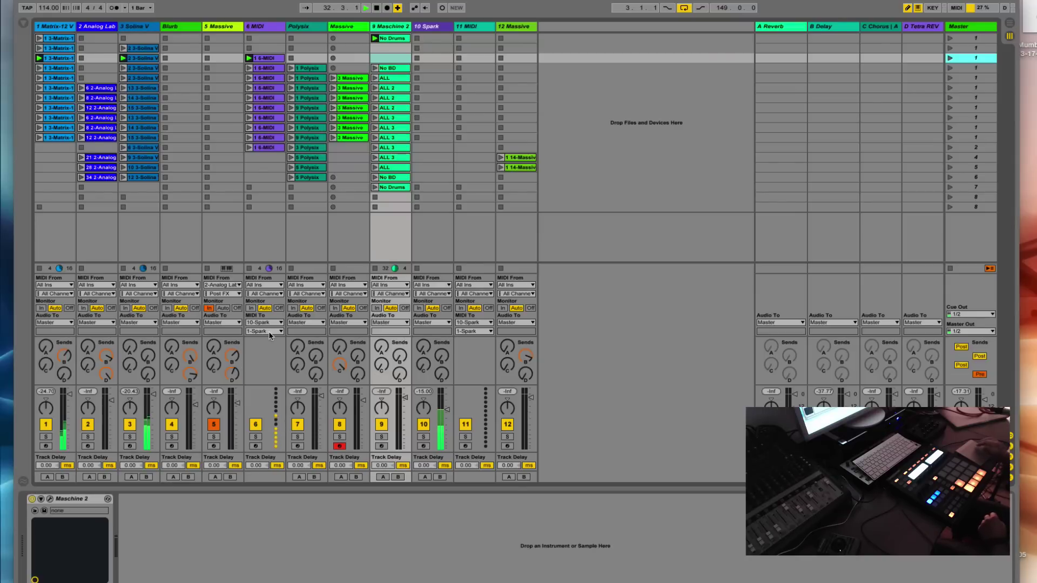
{"action": "left_click", "coordinate": [950, 68]}
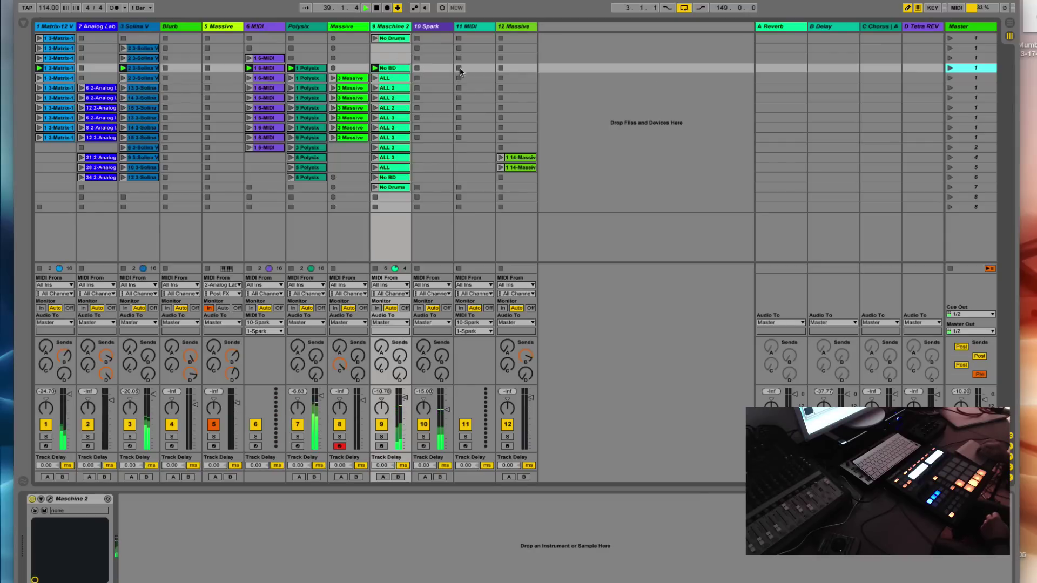
{"action": "left_click", "coordinate": [950, 78]}
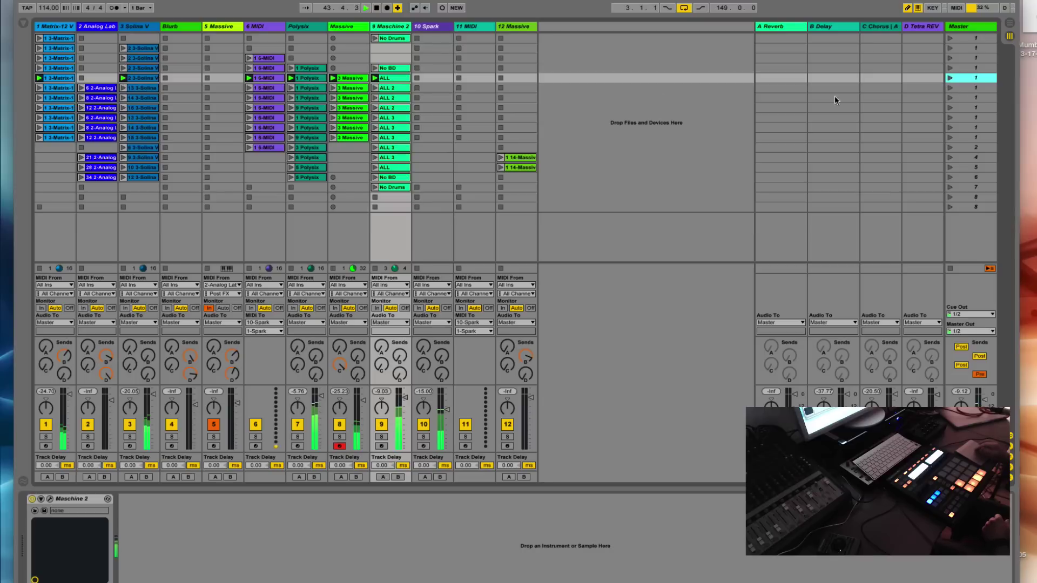
{"action": "left_click", "coordinate": [950, 88]}
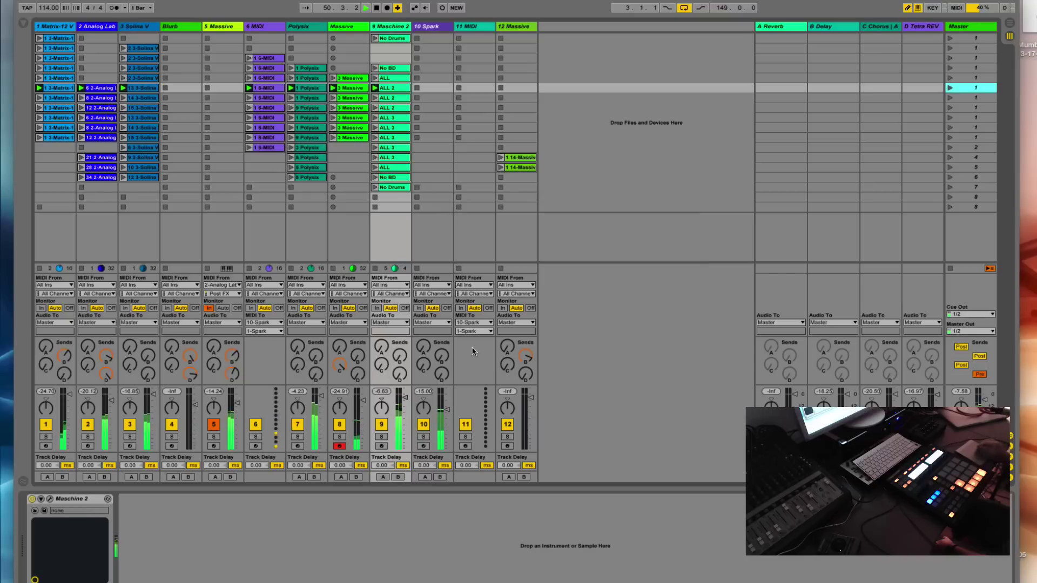
- Audition the seventh and eighth scenes with the 5 Massive track switched off, and switch the track back on
{"action": "left_click", "coordinate": [214, 426]}
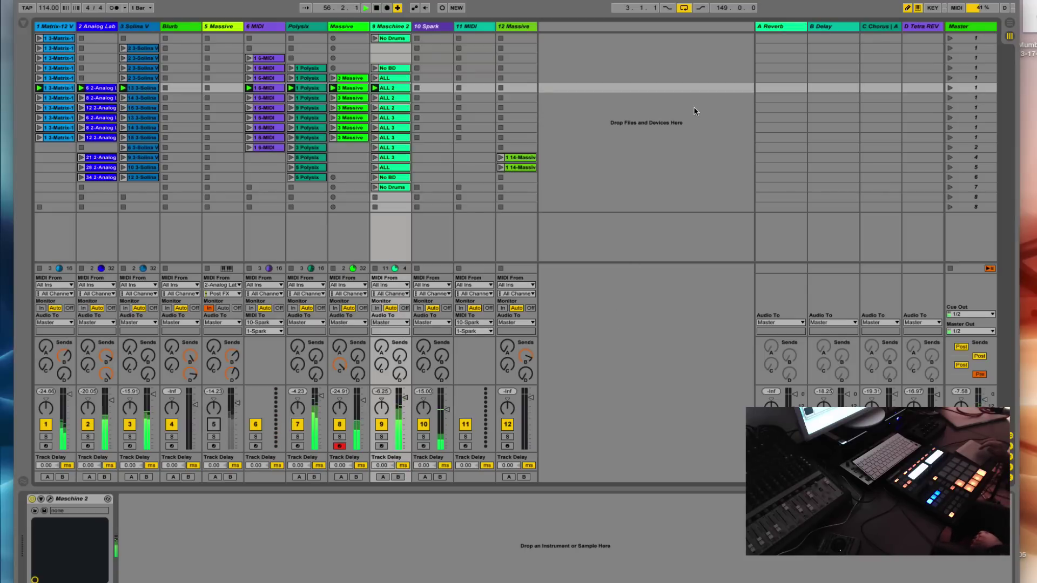
{"action": "left_click", "coordinate": [950, 98]}
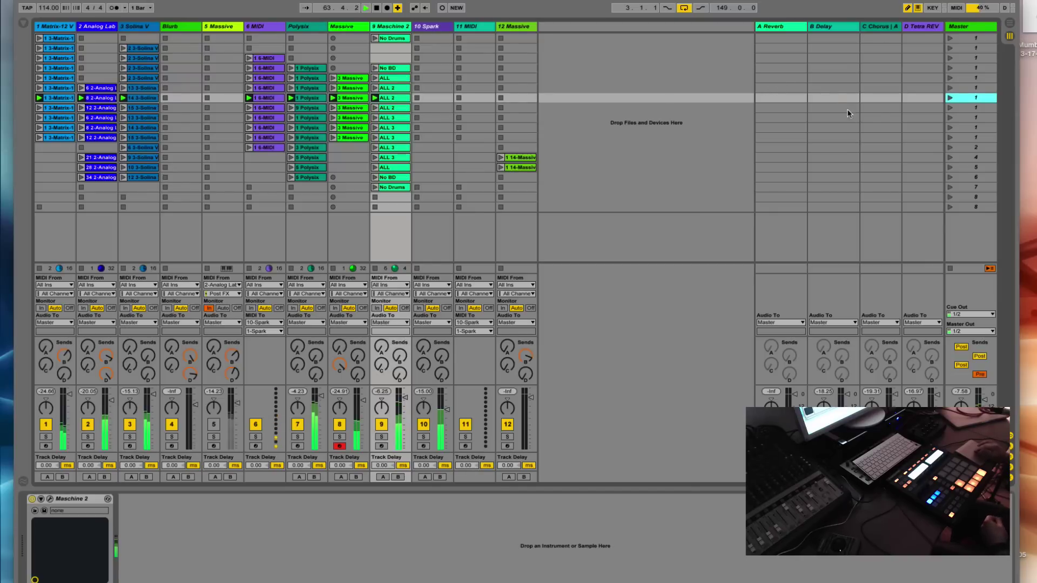
{"action": "left_click", "coordinate": [950, 108]}
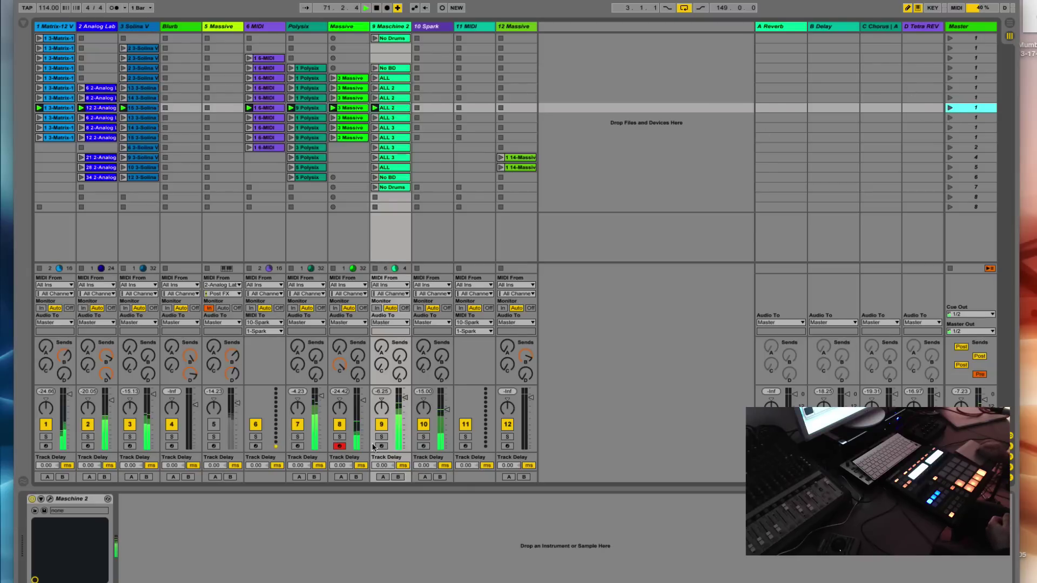
{"action": "left_click", "coordinate": [214, 425]}
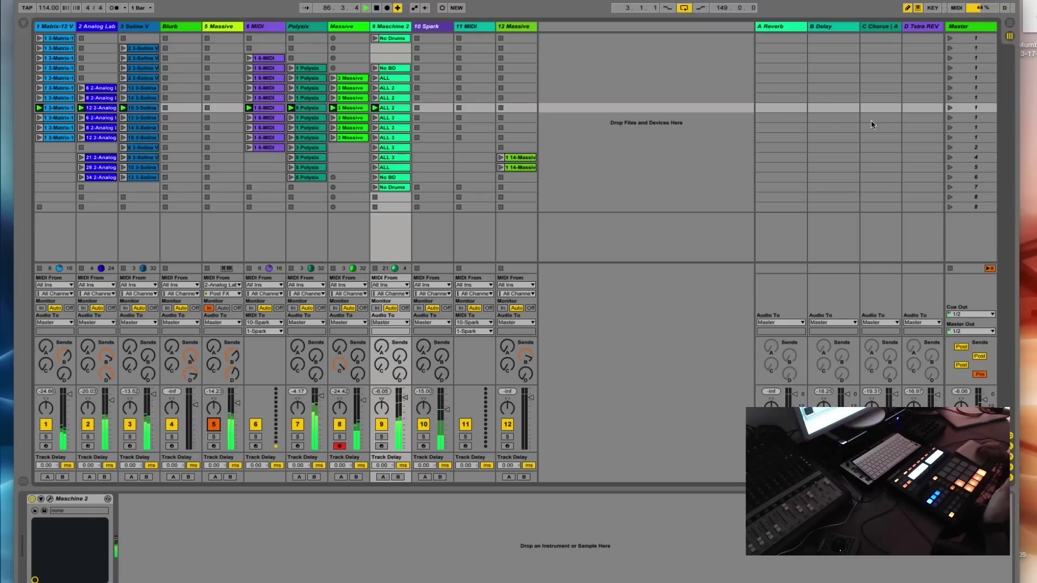
- Launch the ninth to eleventh scenes in turn, restarting playback during the ninth, and continue into scene 2
{"action": "left_click", "coordinate": [950, 118]}
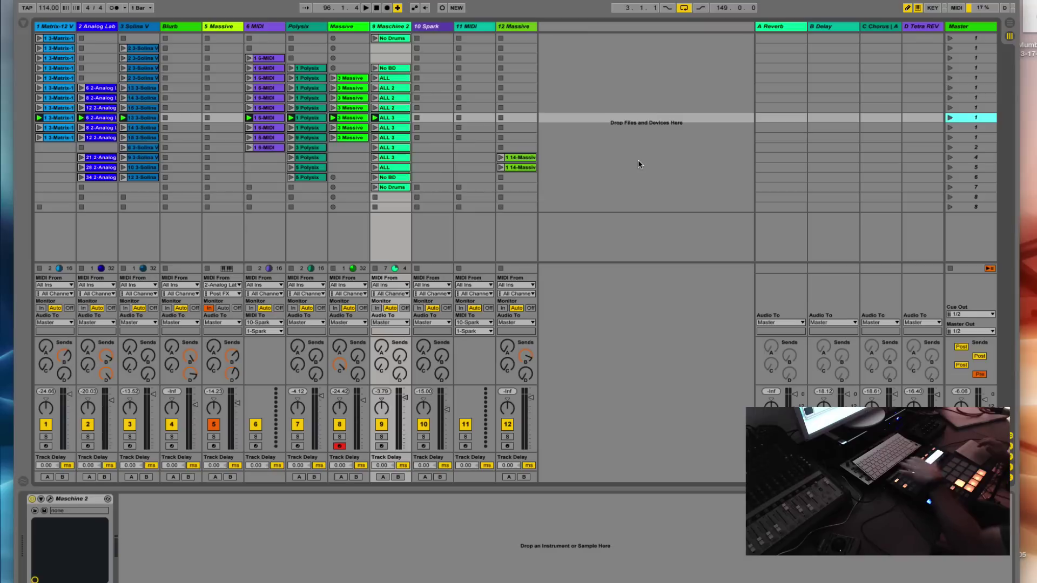
{"action": "key", "text": "space"}
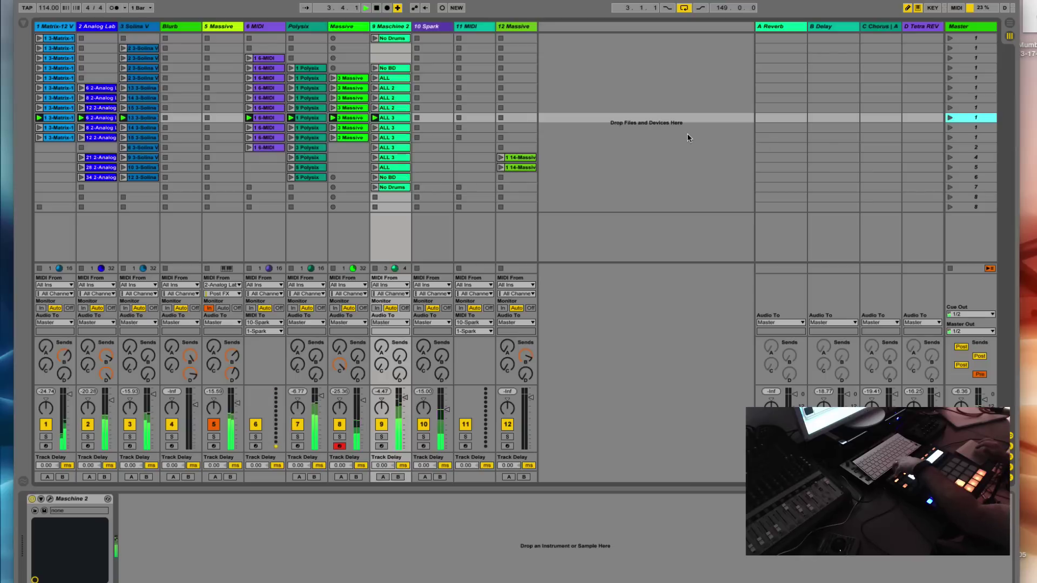
{"action": "left_click", "coordinate": [950, 128]}
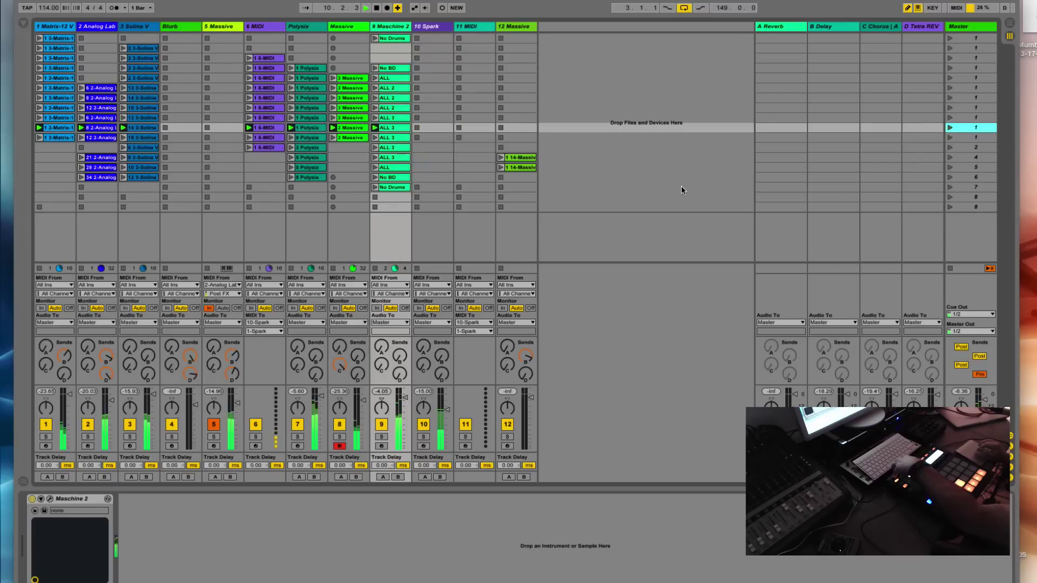
{"action": "left_click", "coordinate": [949, 138]}
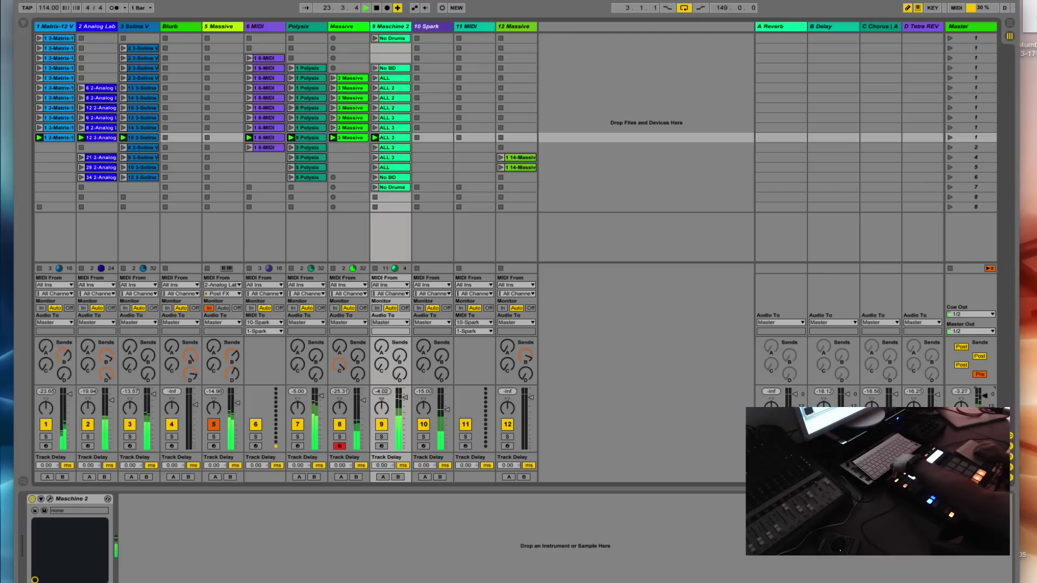
{"action": "left_click", "coordinate": [950, 147]}
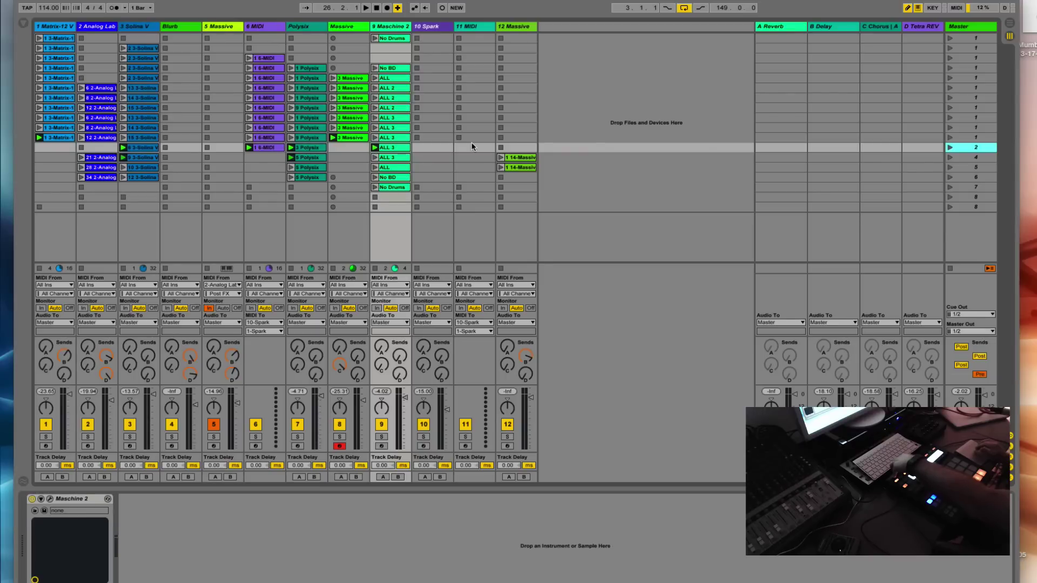
{"action": "left_click", "coordinate": [950, 147]}
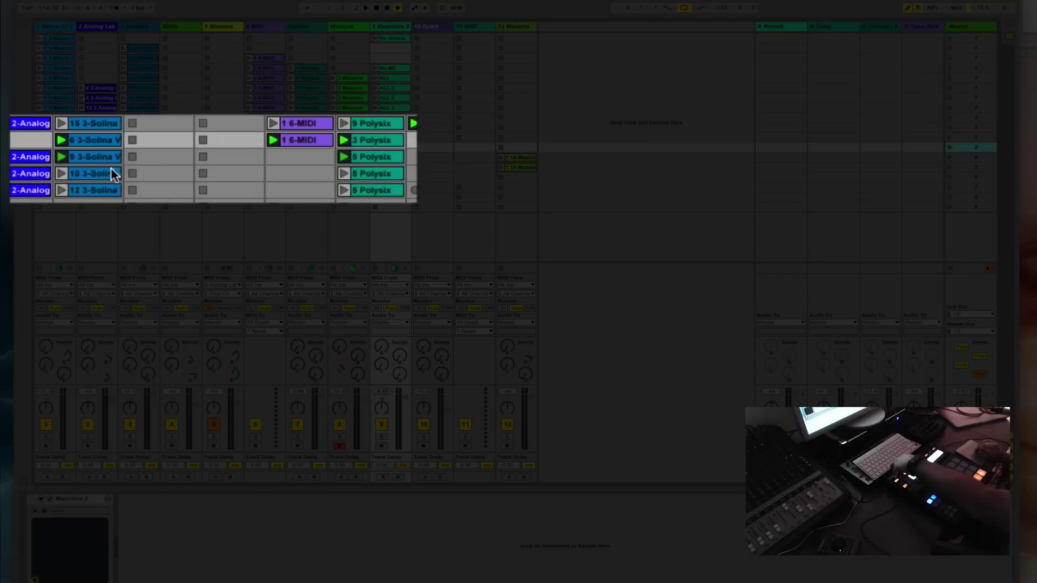
- Solo the 3 Solina V track, audition its scene 2 clip, and show the notes of its scene 2 and scene 4 clips
{"action": "left_click", "coordinate": [97, 143]}
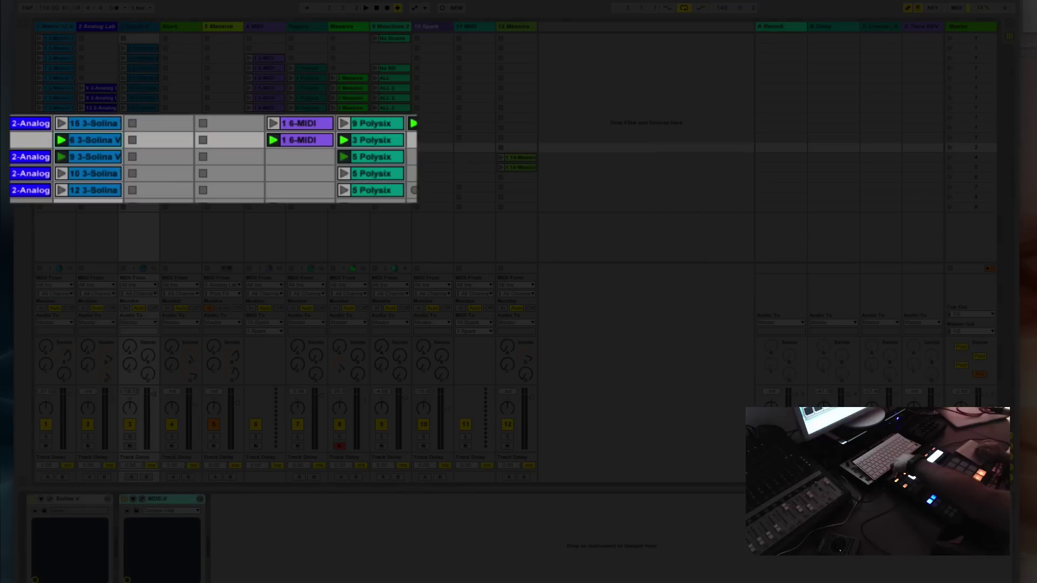
{"action": "key", "text": "shift+Tab"}
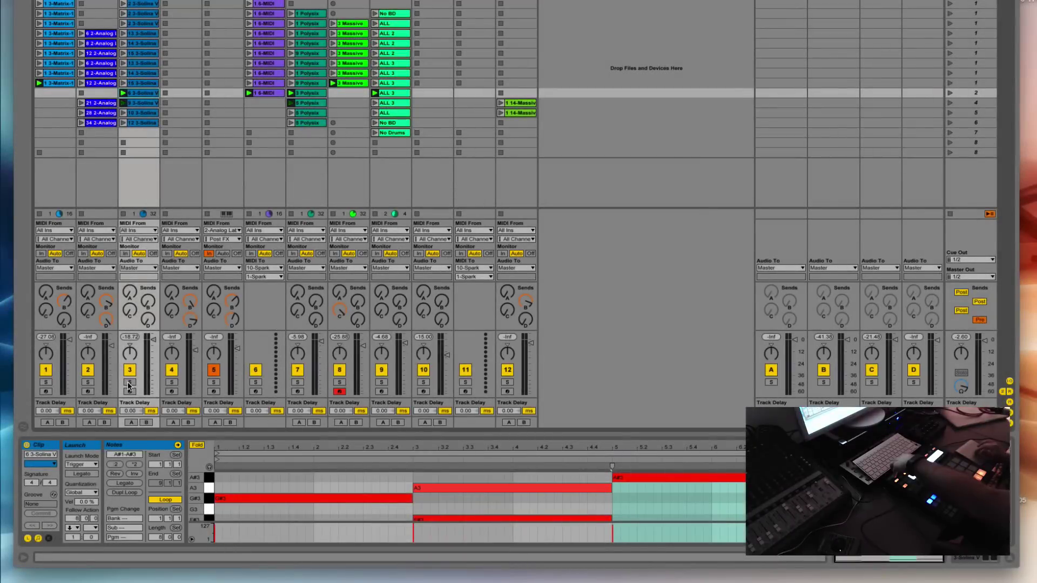
{"action": "left_click", "coordinate": [130, 382]}
{"action": "left_click", "coordinate": [124, 94]}
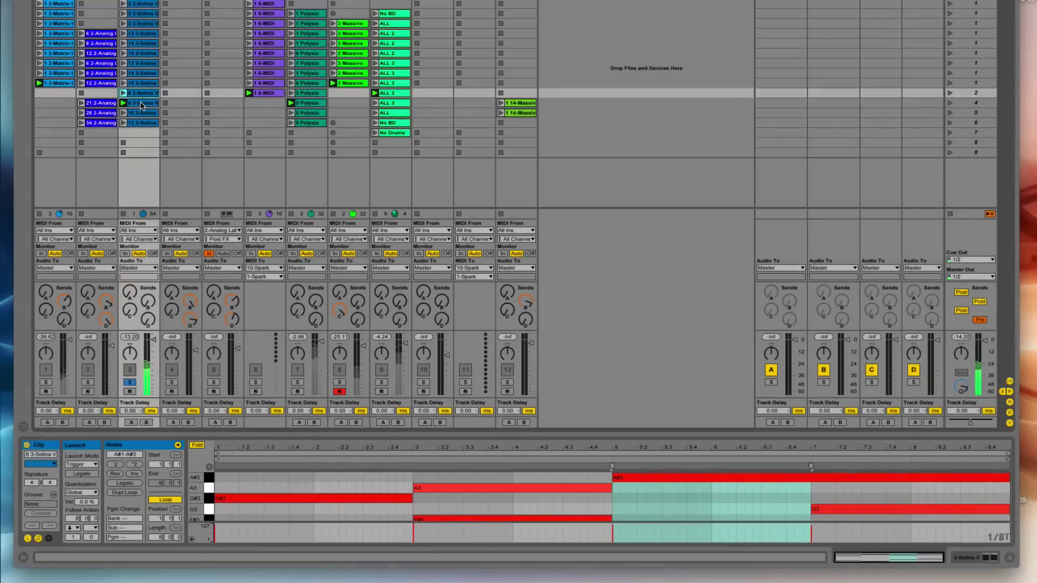
{"action": "left_click", "coordinate": [141, 103]}
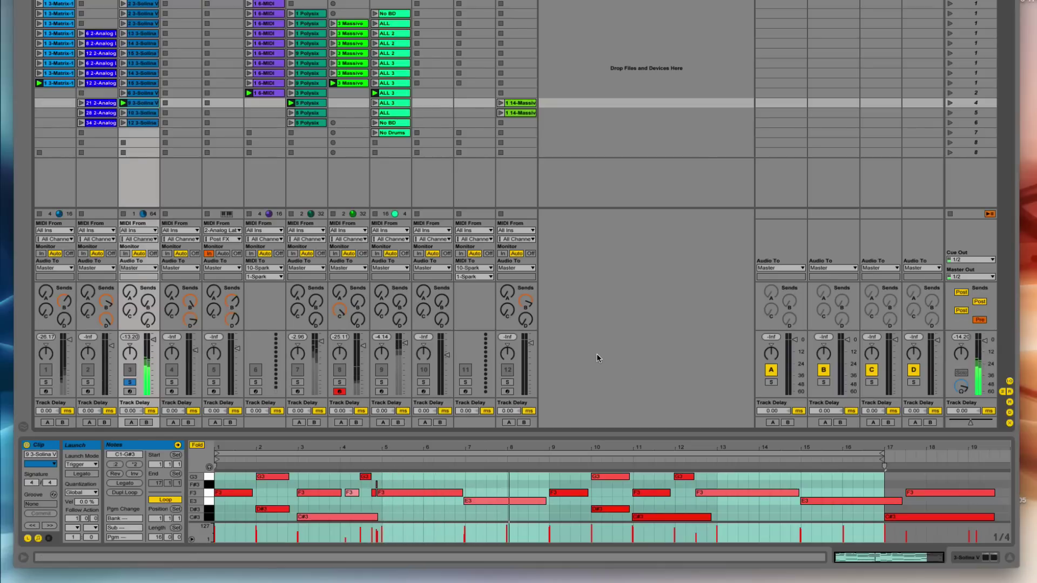
- Relaunch scene 2 and solo the Polysix track in place of the 3 Solina V track
{"action": "left_click", "coordinate": [949, 94]}
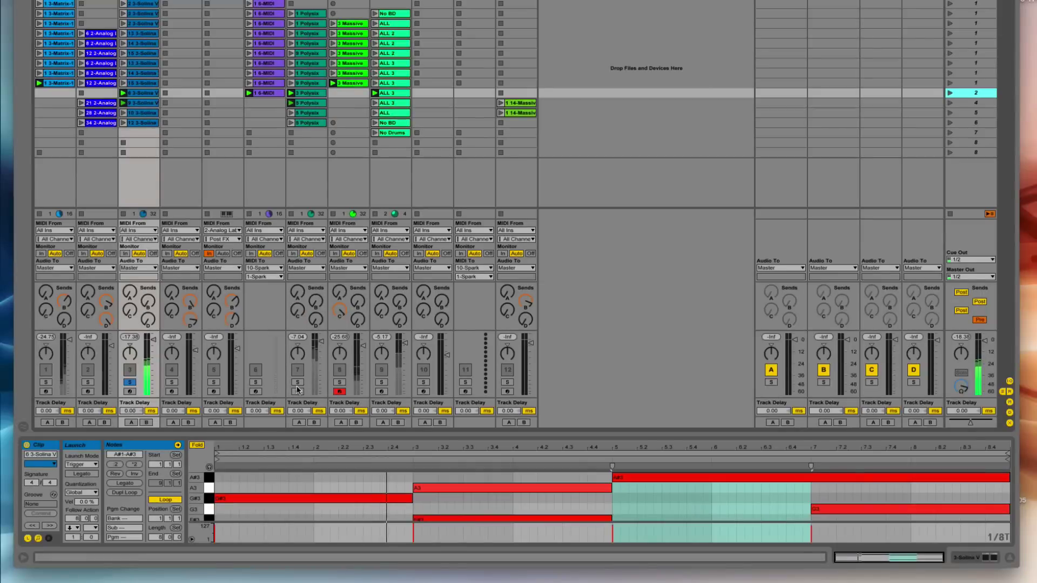
{"action": "left_click", "coordinate": [297, 383]}
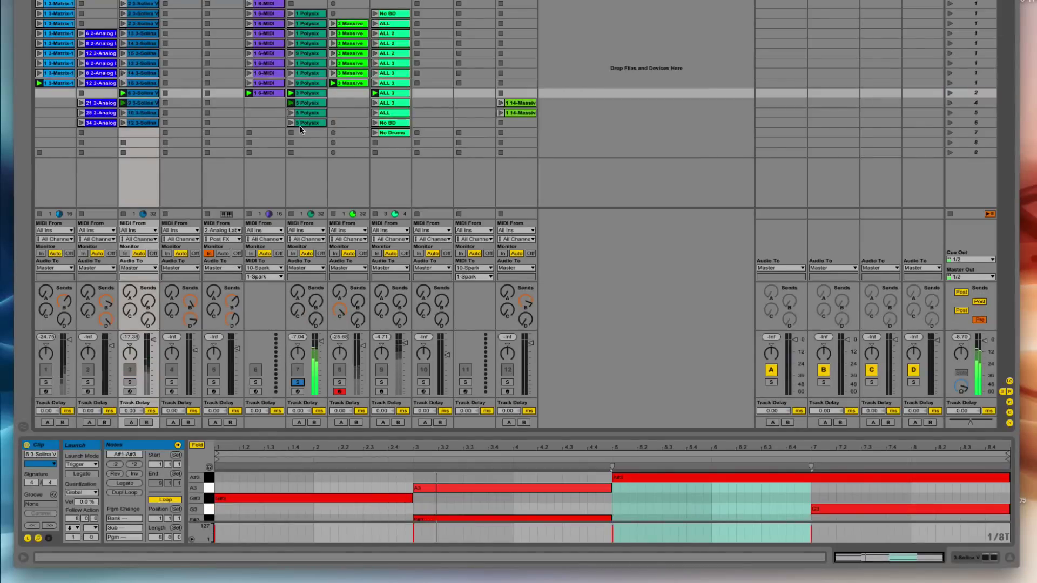
- Show the notes of the Polysix track's scene 2 and scene 4 clips, and bring up the track's device chain
{"action": "left_click", "coordinate": [317, 94]}
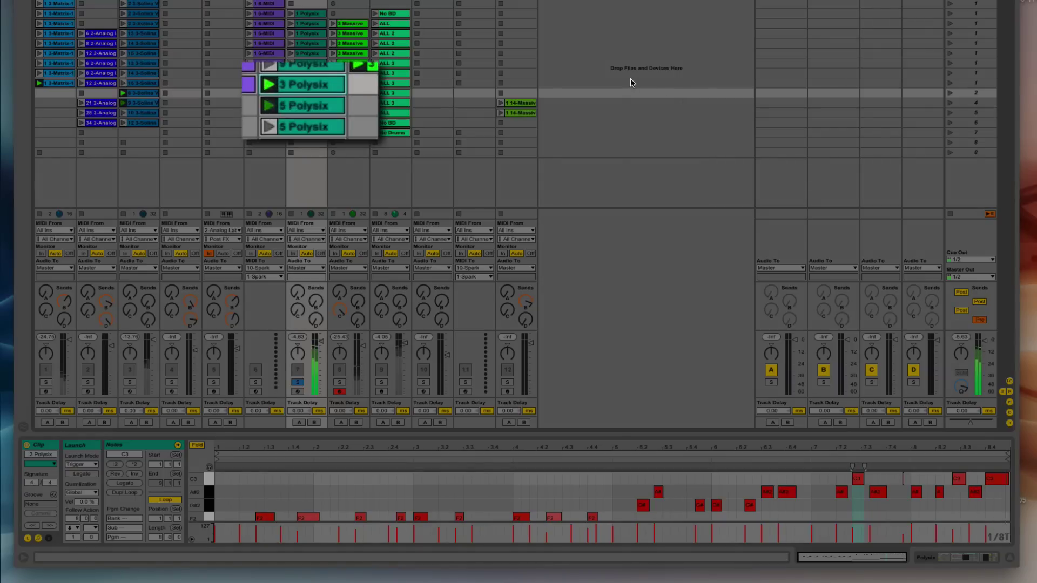
{"action": "left_click", "coordinate": [308, 103]}
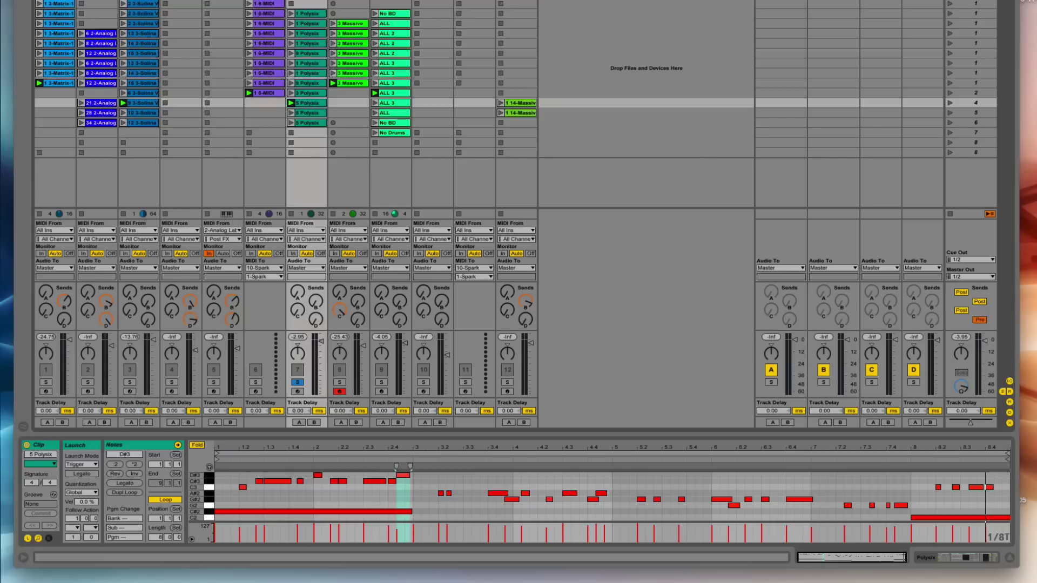
{"action": "left_click", "coordinate": [954, 559]}
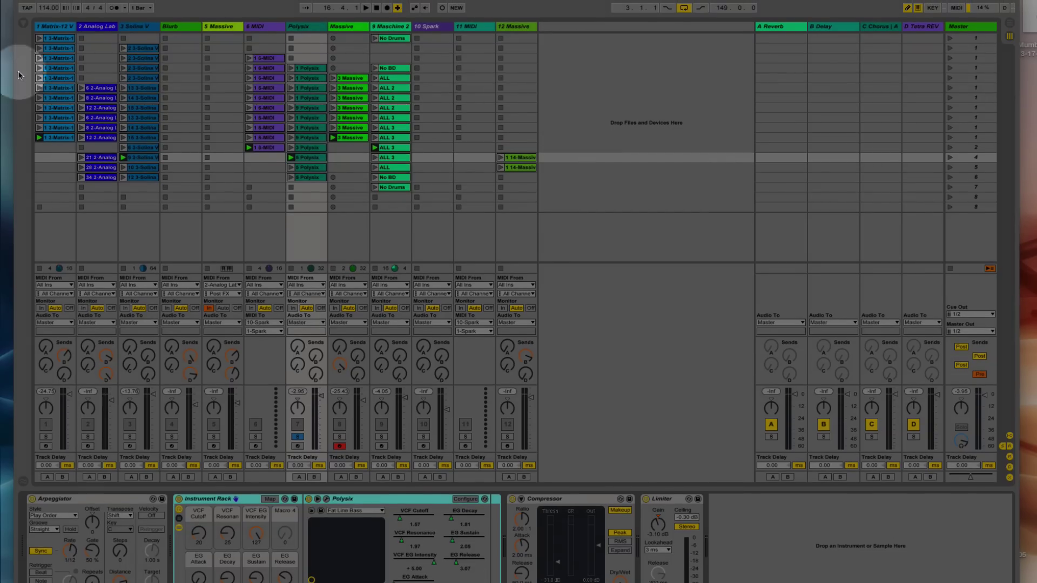
- Insert a second Arpeggiator from the browser's MIDI Effects ahead of the Polysix track's Instrument Rack, and delete it again
{"action": "left_click", "coordinate": [24, 25]}
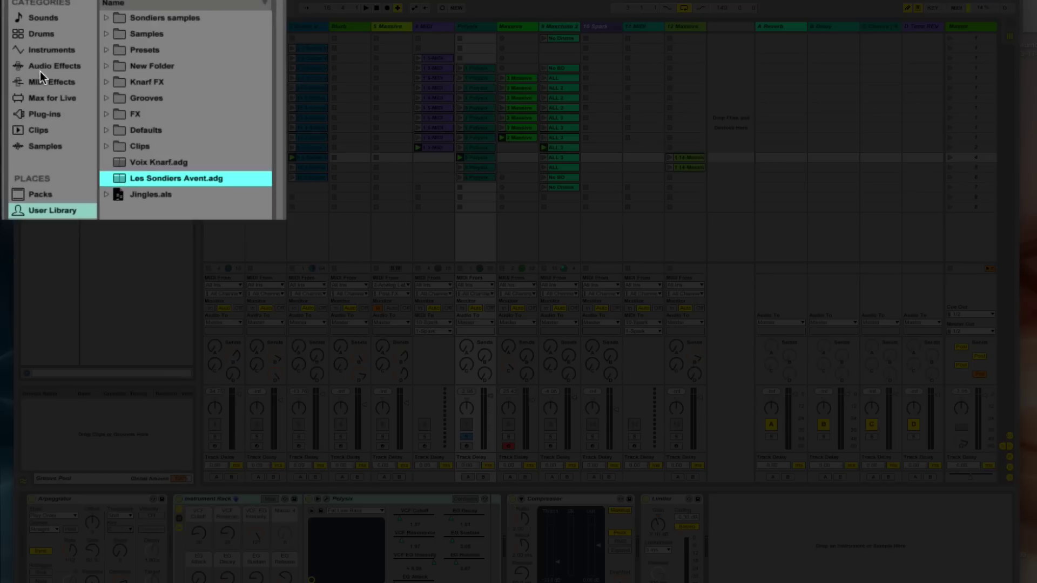
{"action": "left_click", "coordinate": [44, 89]}
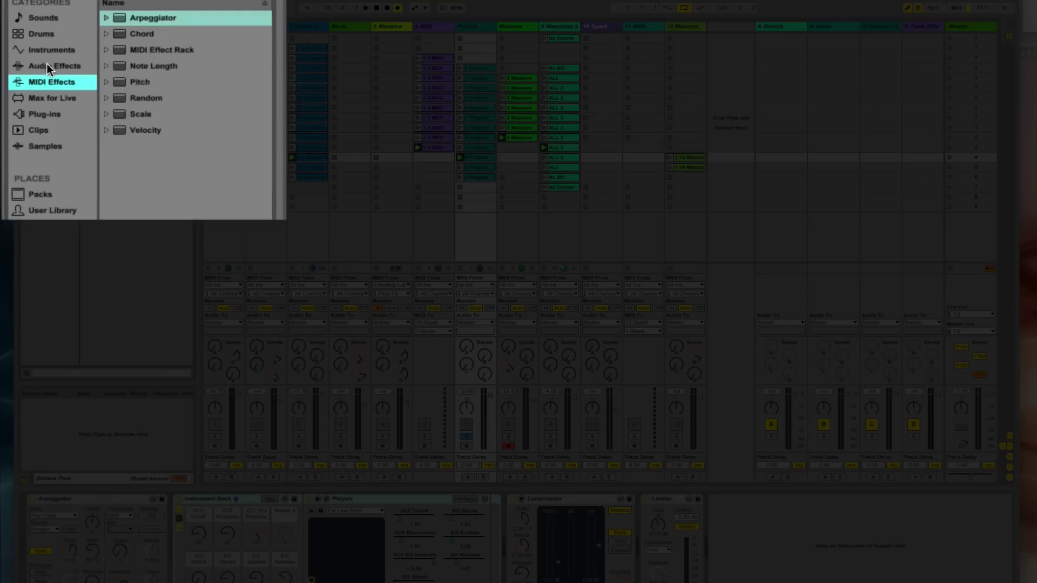
{"action": "left_click", "coordinate": [106, 18]}
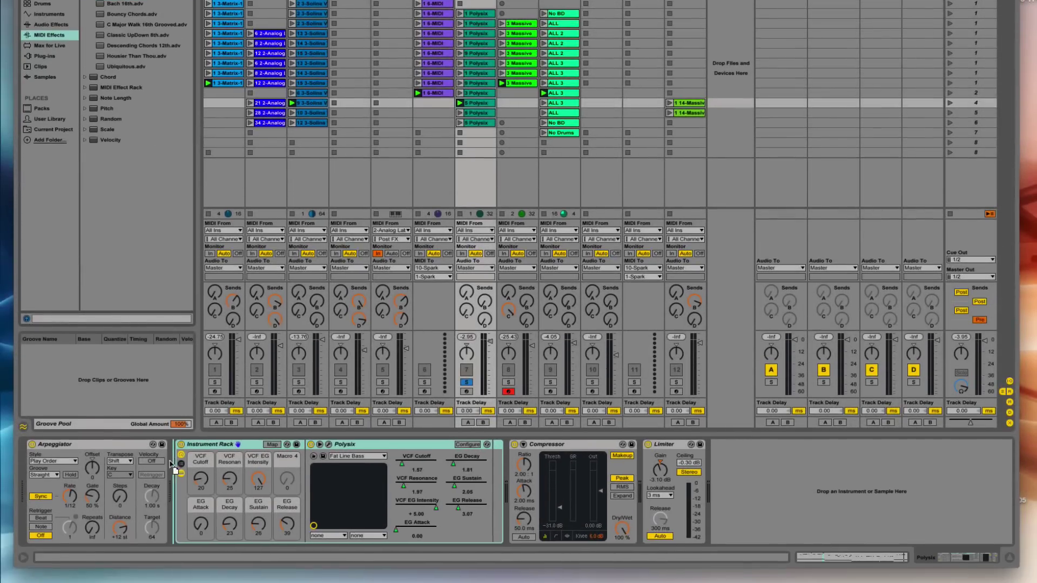
{"action": "left_click_drag", "start_coordinate": [170, 461], "coordinate": [173, 472]}
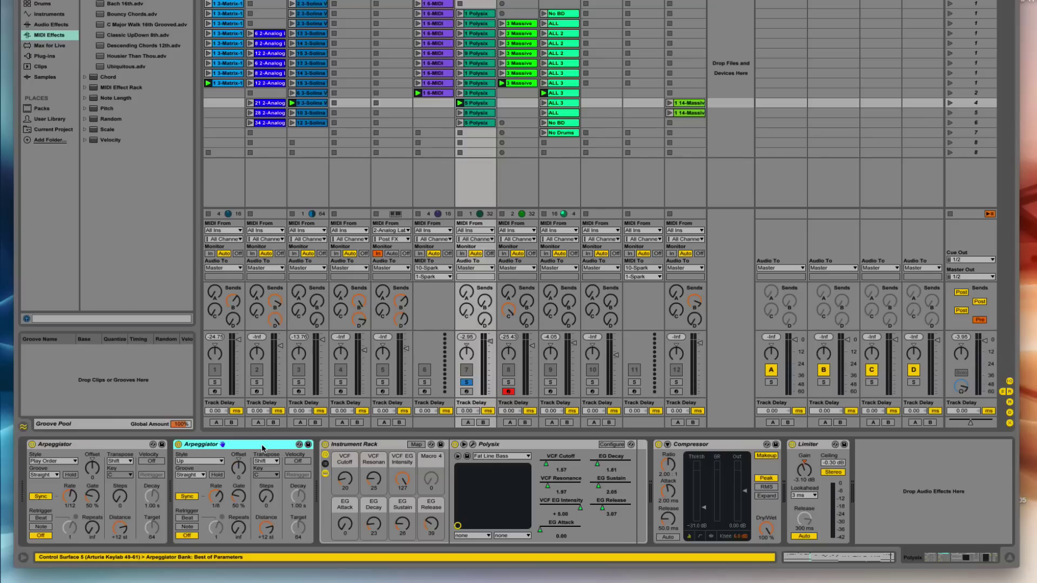
{"action": "key", "text": "Delete"}
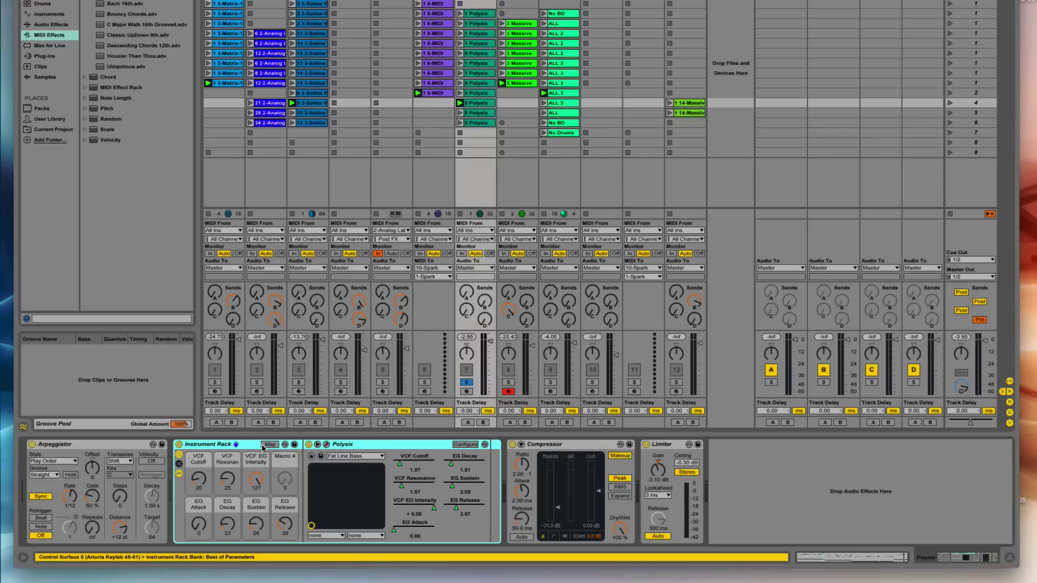
{"action": "left_click", "coordinate": [79, 445]}
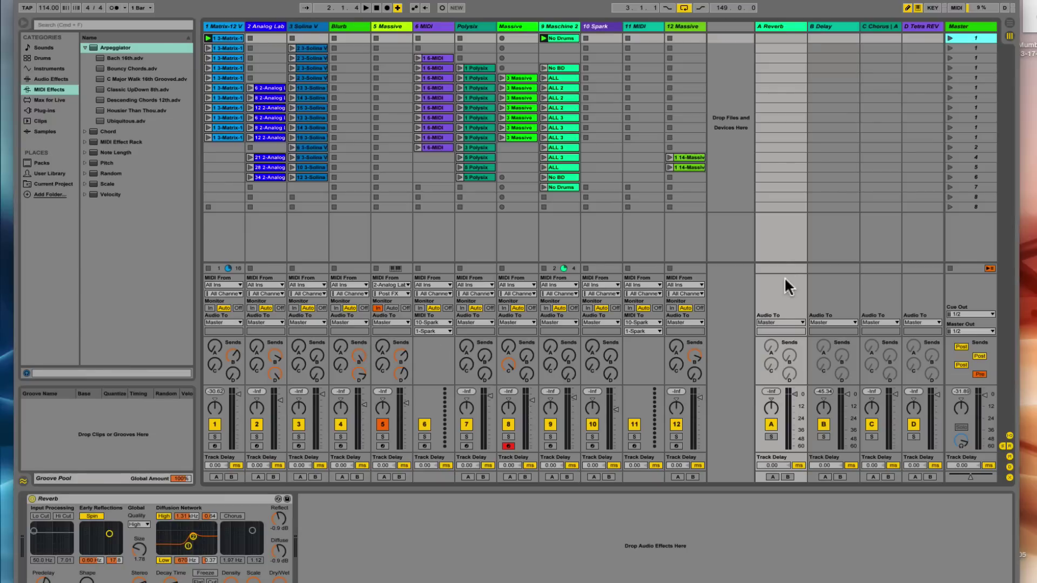
- Delete the A Reverb return track
{"action": "left_click", "coordinate": [779, 24]}
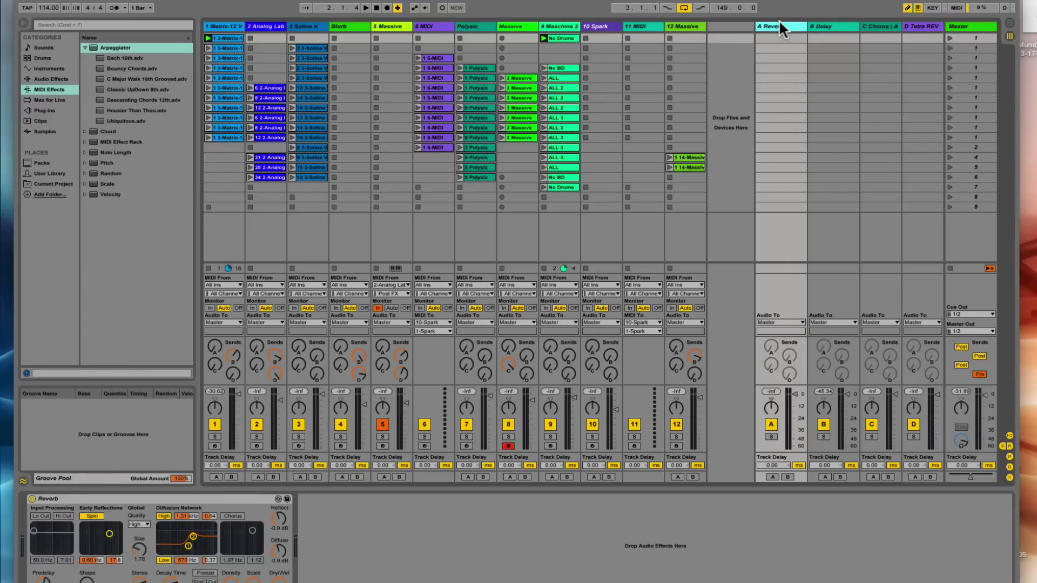
{"action": "key", "text": "Delete"}
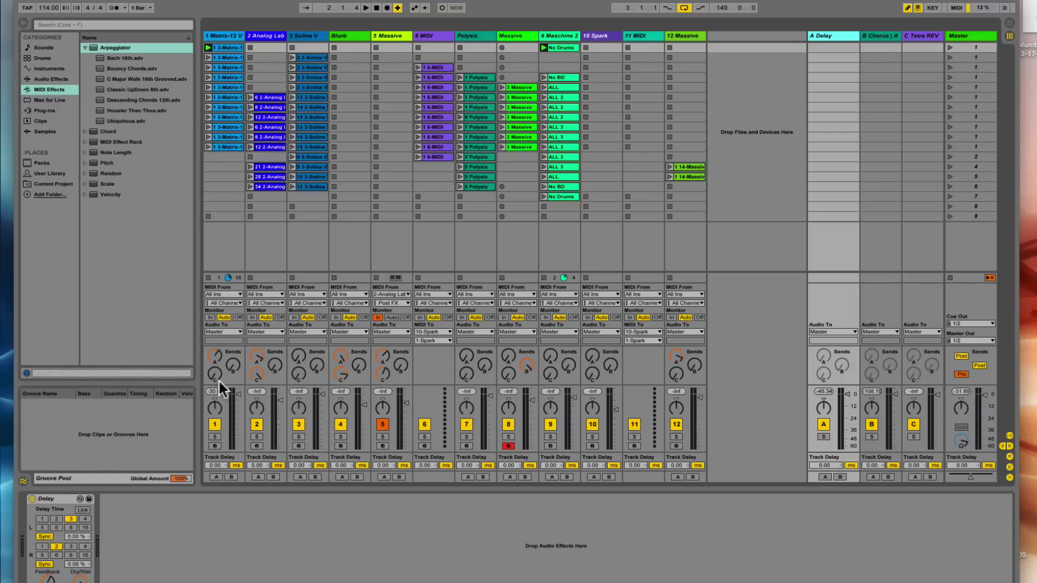
- Audition the 1 Matrix-12 V track in solo, solo the Delay return in its place, and clear the solo
{"action": "left_click", "coordinate": [215, 437]}
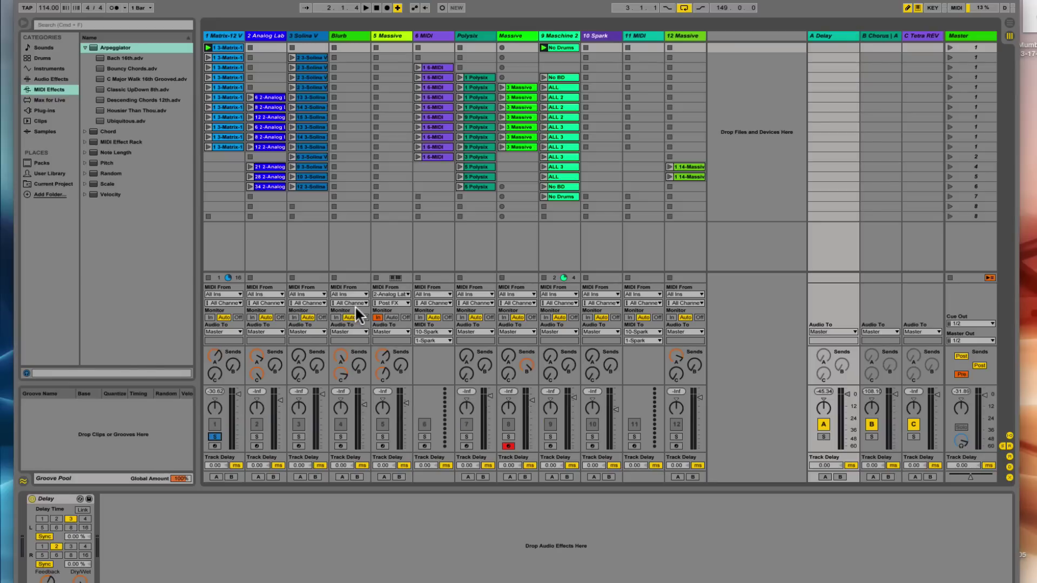
{"action": "key", "text": "space"}
{"action": "left_click", "coordinate": [822, 436]}
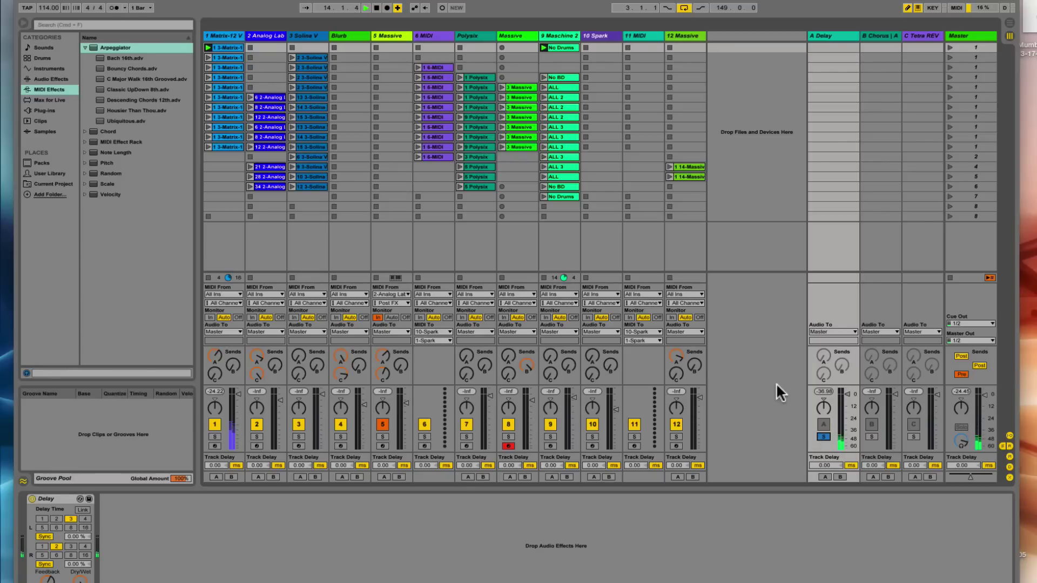
{"action": "left_click", "coordinate": [823, 436]}
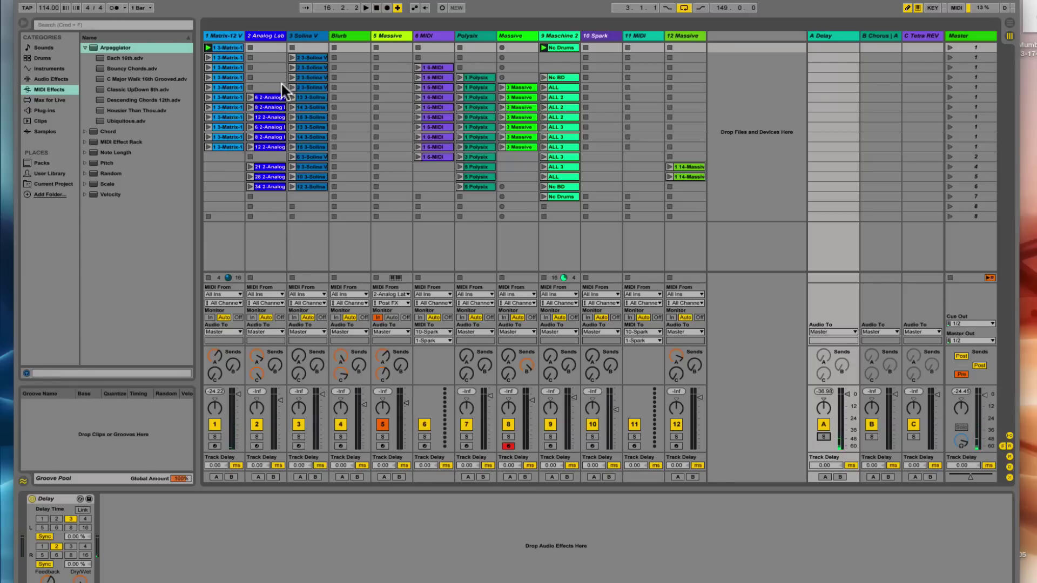
- Solo the 2 Analog Lab track, launch its first clip, and compare playback with the Delay return switched off
{"action": "left_click", "coordinate": [254, 436]}
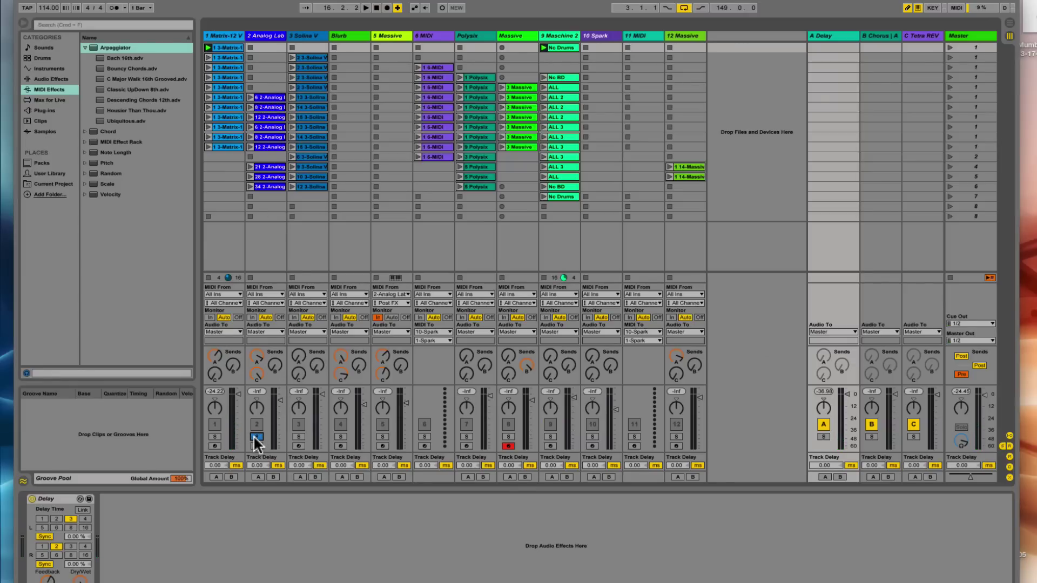
{"action": "left_click", "coordinate": [250, 98]}
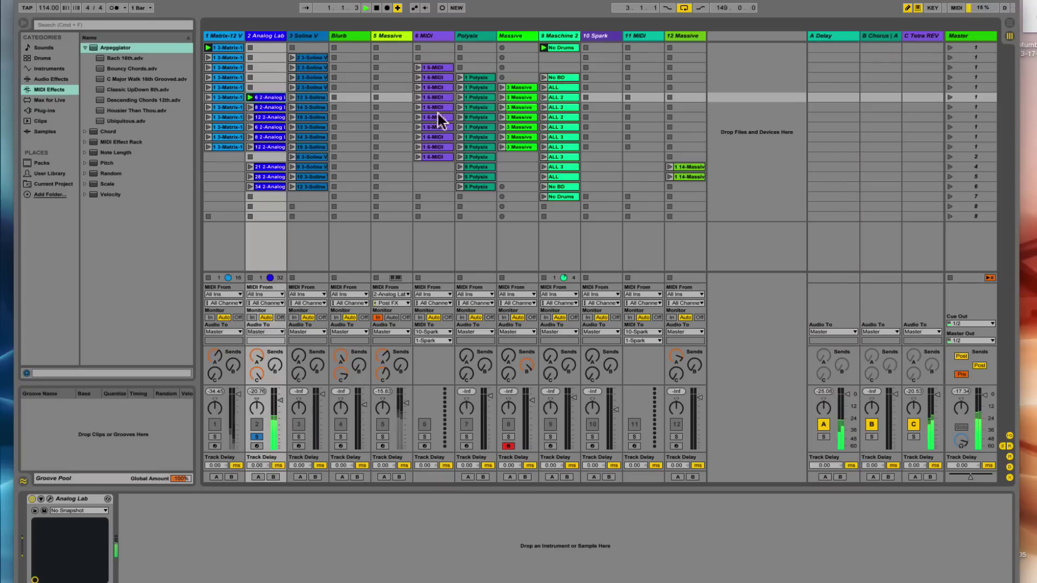
{"action": "left_click", "coordinate": [823, 424]}
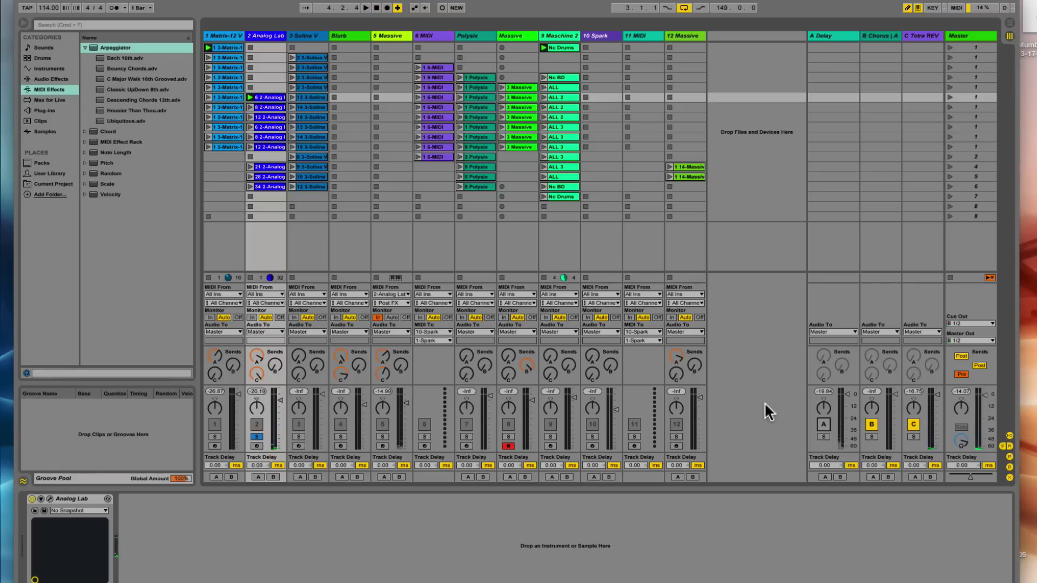
{"action": "key", "text": "space"}
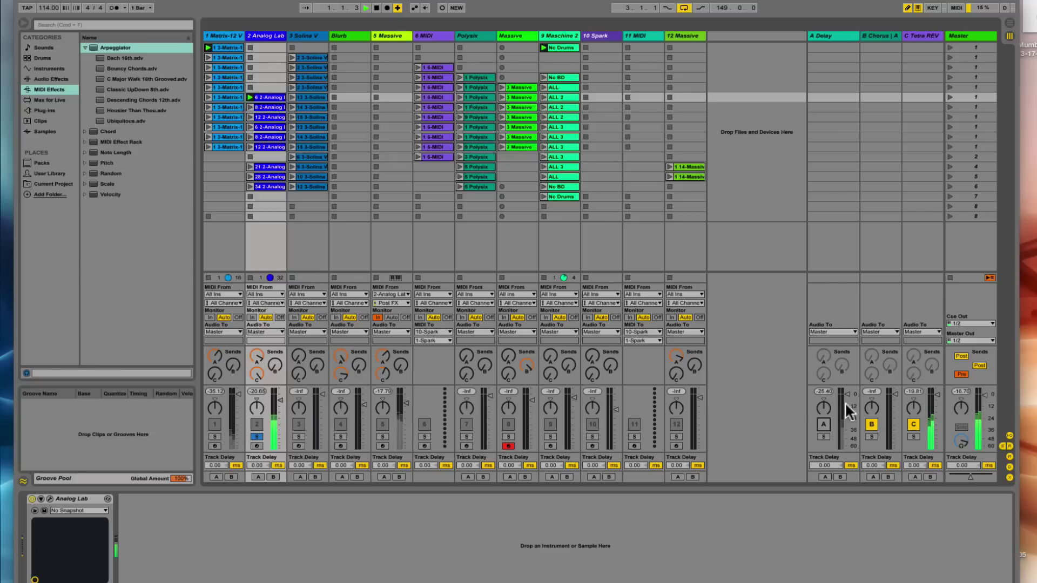
{"action": "key", "text": "space"}
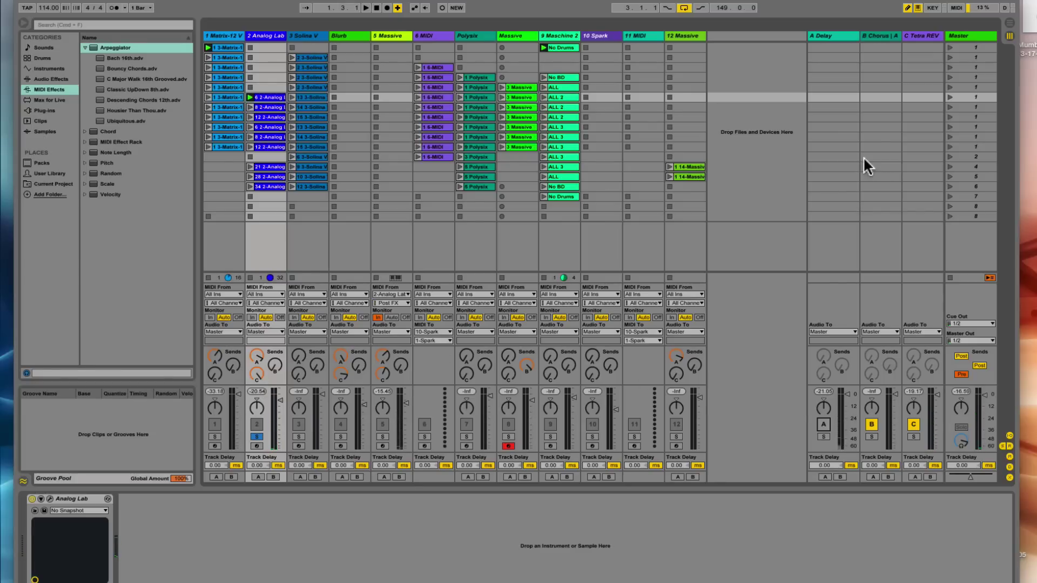
- Inspect the Guitar Rig 5 Reflektor reverb on the C Tetra REV return, and close the plug-in window
{"action": "left_click", "coordinate": [925, 36]}
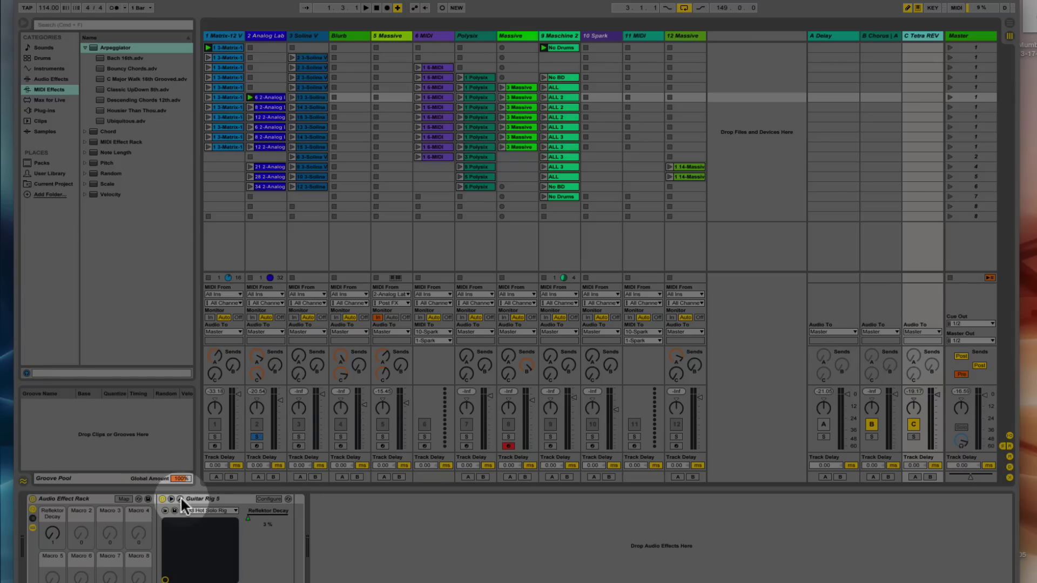
{"action": "left_click", "coordinate": [181, 499]}
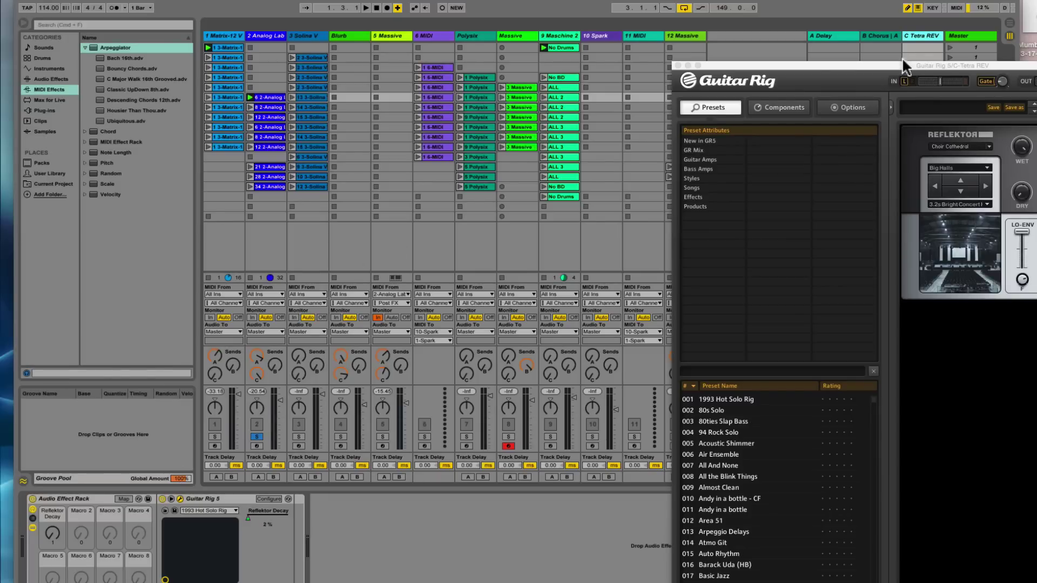
{"action": "left_click_drag", "start_coordinate": [901, 64], "coordinate": [458, 5]}
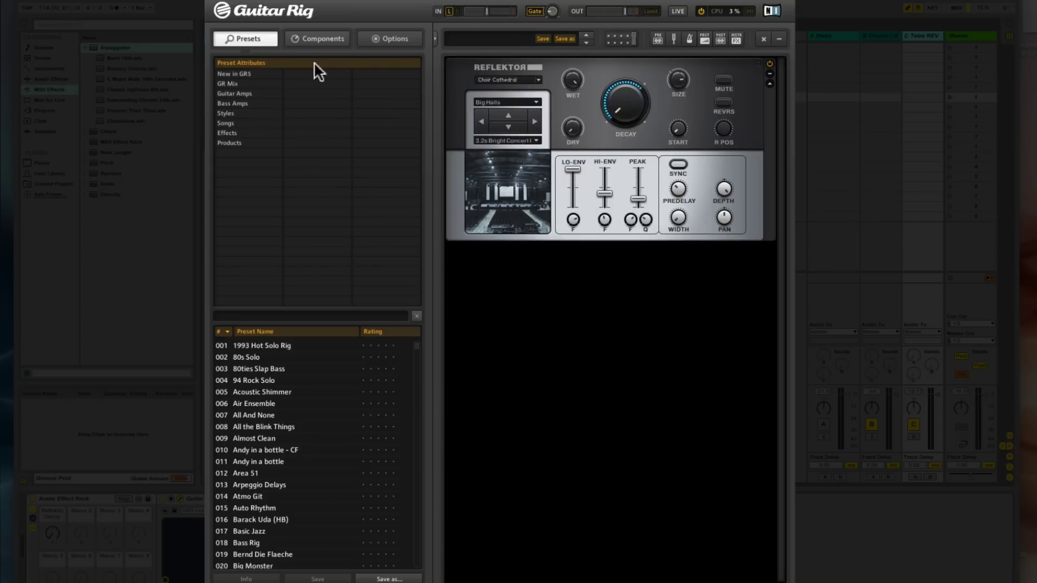
{"action": "left_click", "coordinate": [210, 1]}
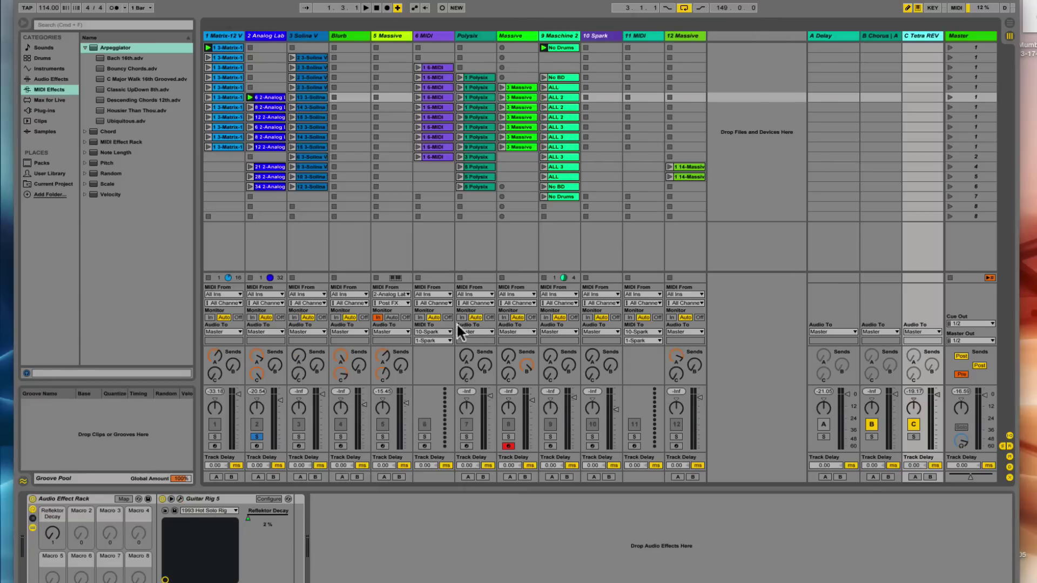
- Switch off the Tetra REV and Chorus returns and audition the soloed 2 Analog Lab track without effects
{"action": "left_click", "coordinate": [913, 425]}
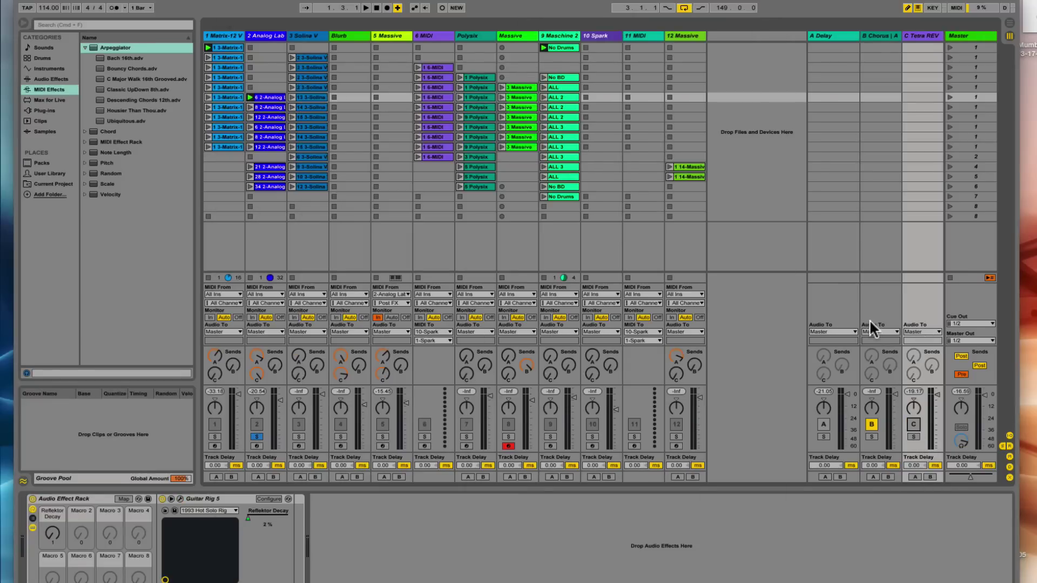
{"action": "left_click", "coordinate": [872, 423]}
{"action": "key", "text": "space"}
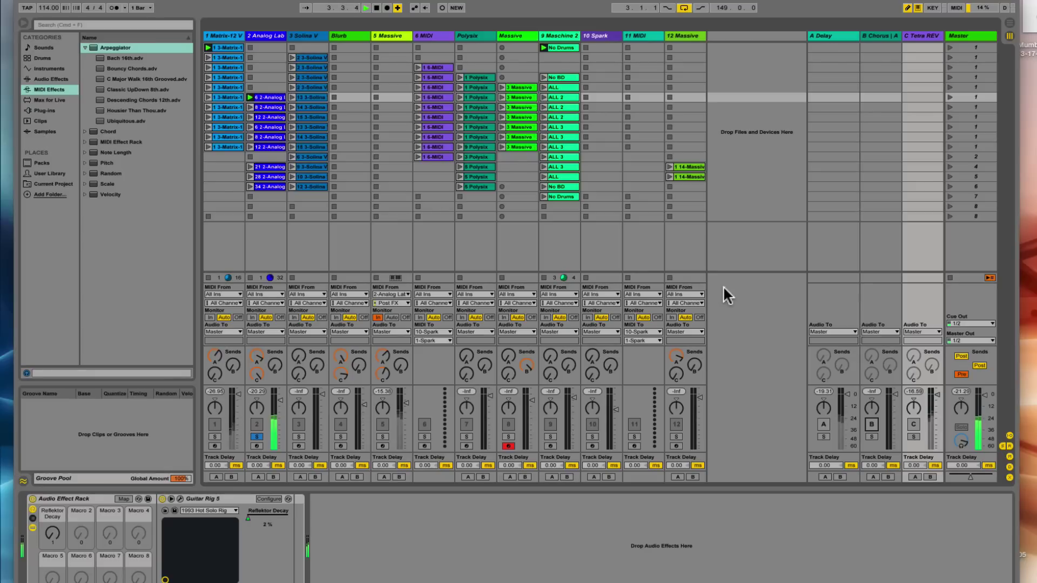
{"action": "key", "text": "space"}
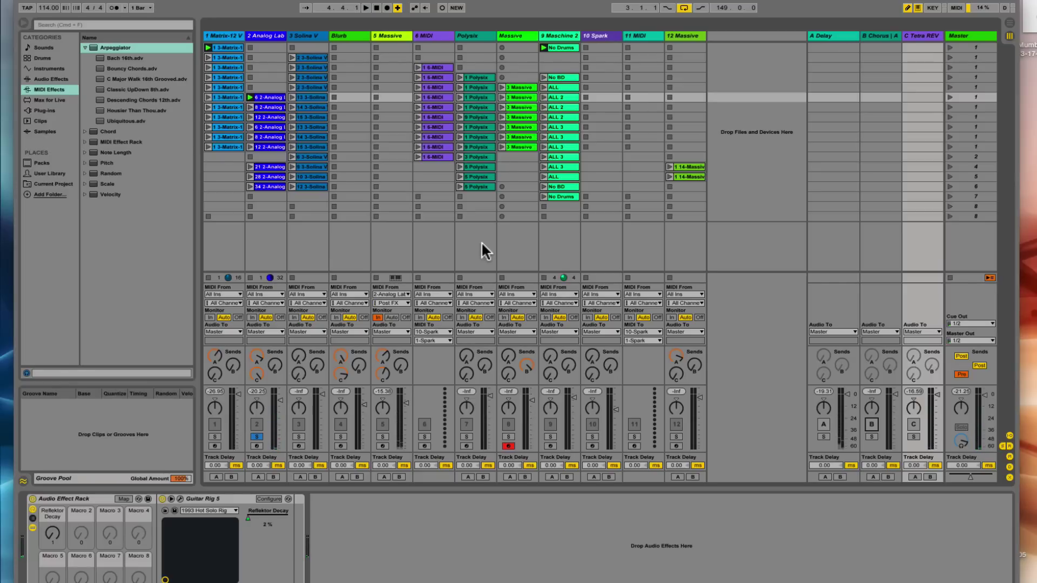
{"action": "key", "text": "space"}
- Inspect the Analog Lab instrument of the 2 Analog Lab track, and close its plug-in window
{"action": "left_click", "coordinate": [261, 35]}
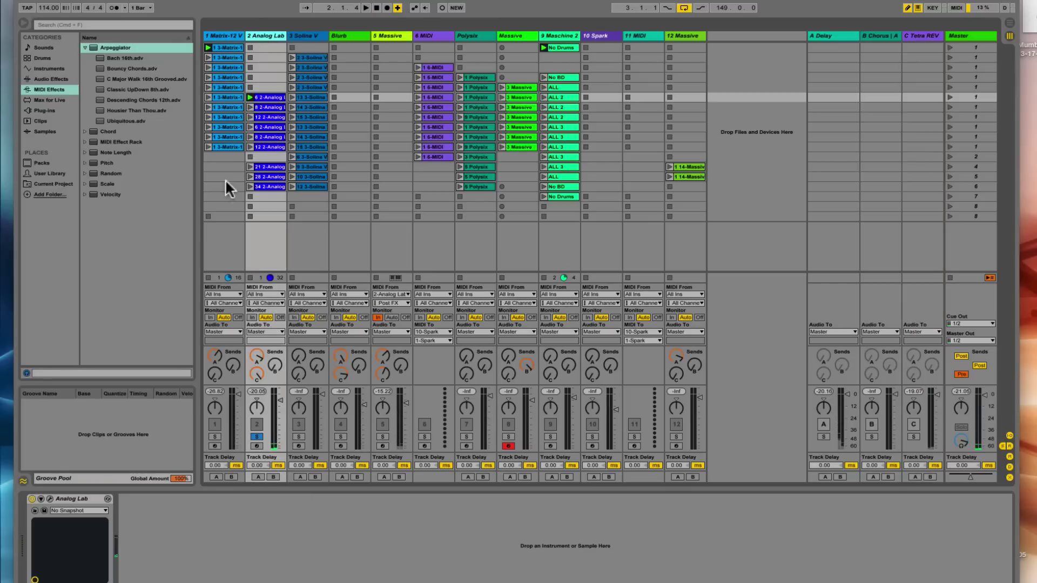
{"action": "left_click", "coordinate": [50, 499]}
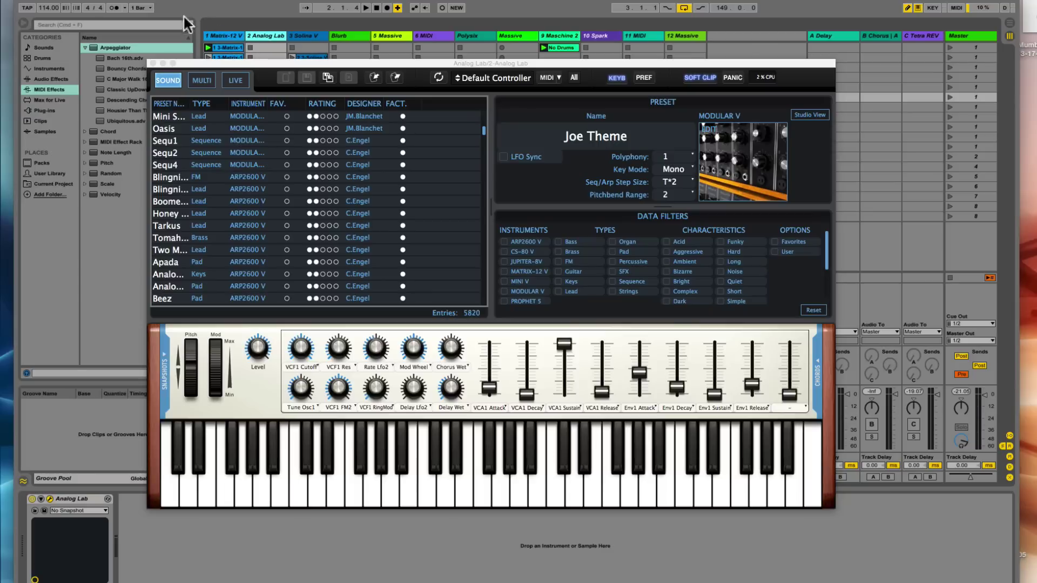
{"action": "left_click", "coordinate": [153, 64]}
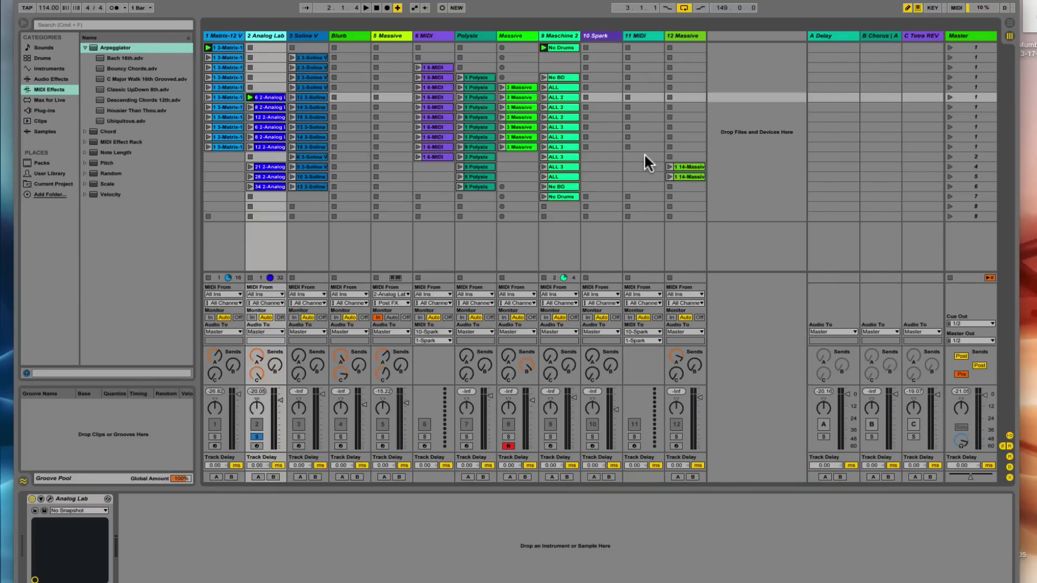
- Switch the Delay and Tetra REV returns back on during playback of the 2 Analog Lab track, and clear its solo
{"action": "left_click", "coordinate": [823, 425]}
{"action": "key", "text": "space"}
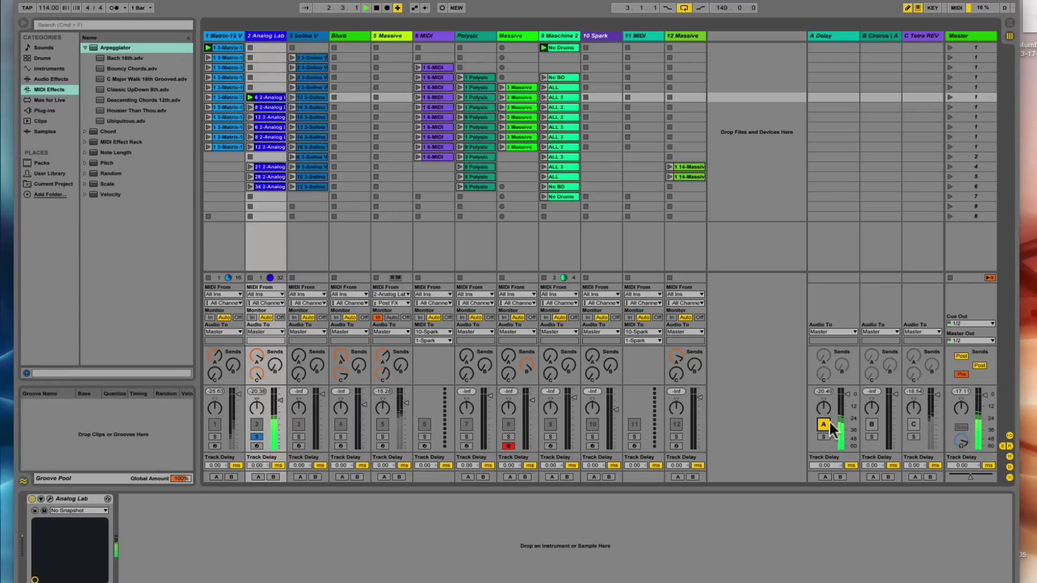
{"action": "left_click", "coordinate": [913, 424]}
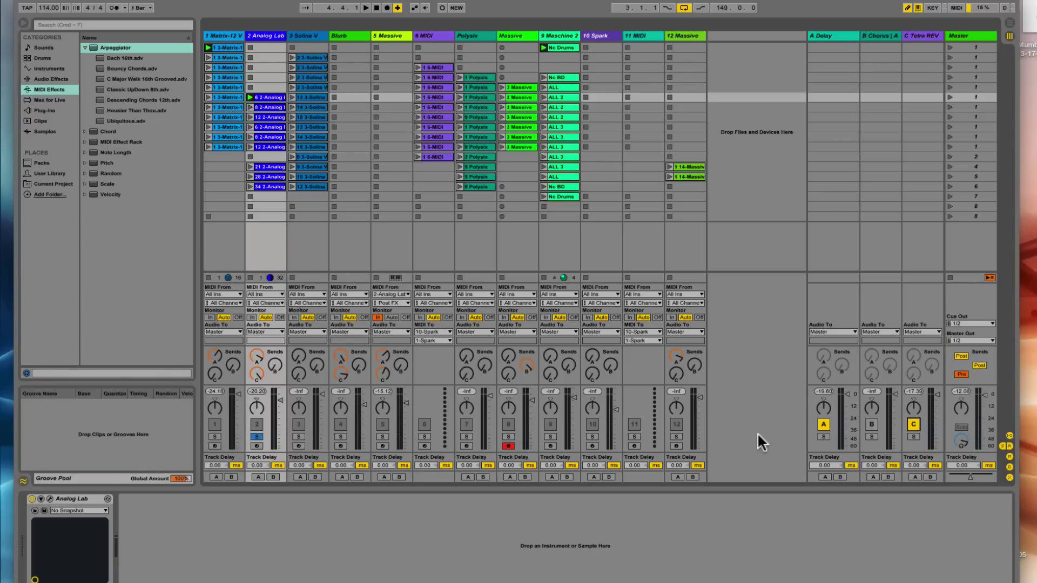
{"action": "key", "text": "space"}
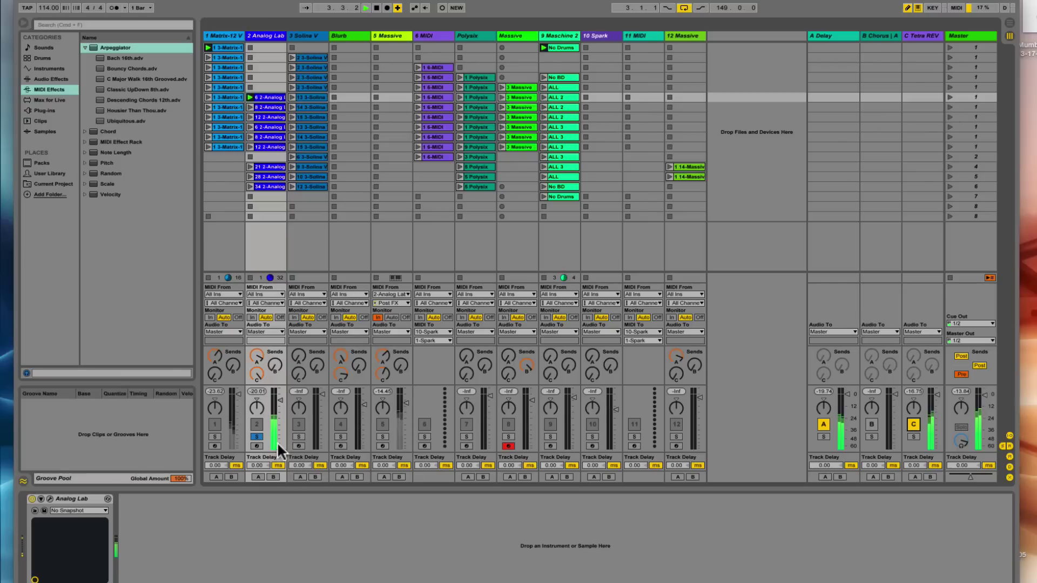
{"action": "left_click", "coordinate": [257, 436]}
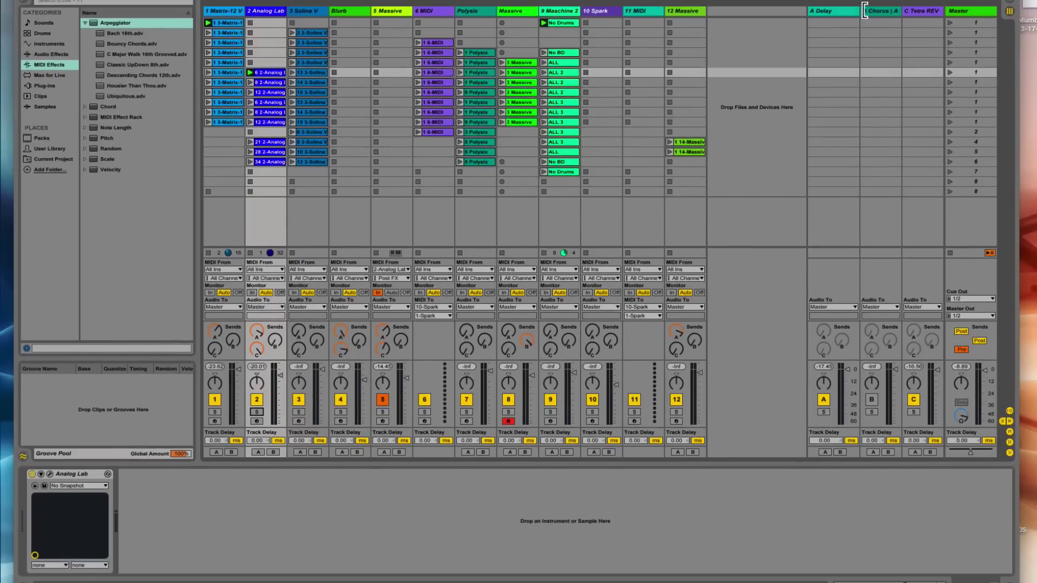
- Show the devices on the B Chorus return and on the 1 Matrix-12 V track
{"action": "left_click", "coordinate": [880, 34]}
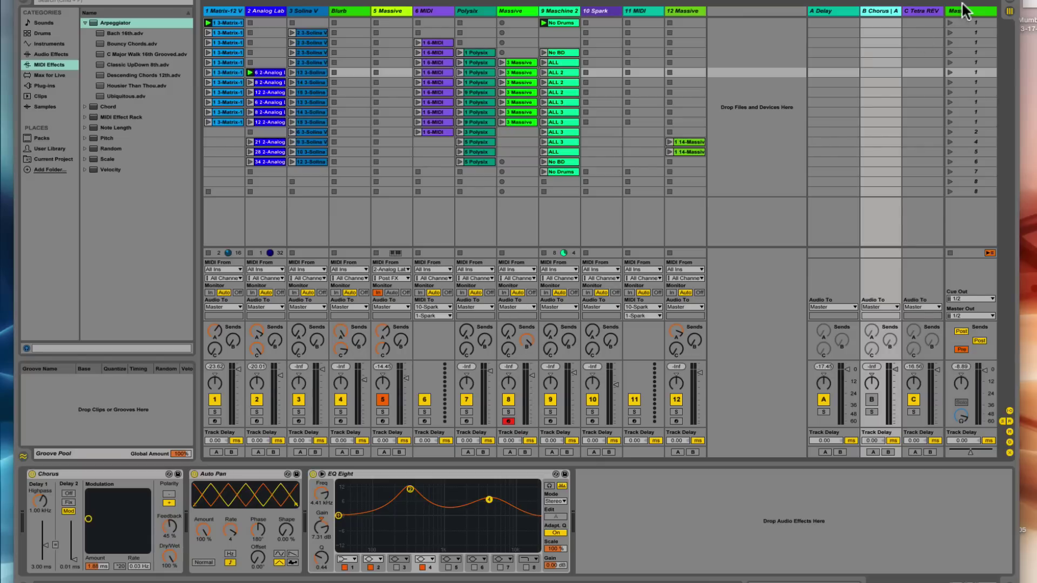
{"action": "left_click", "coordinate": [227, 12]}
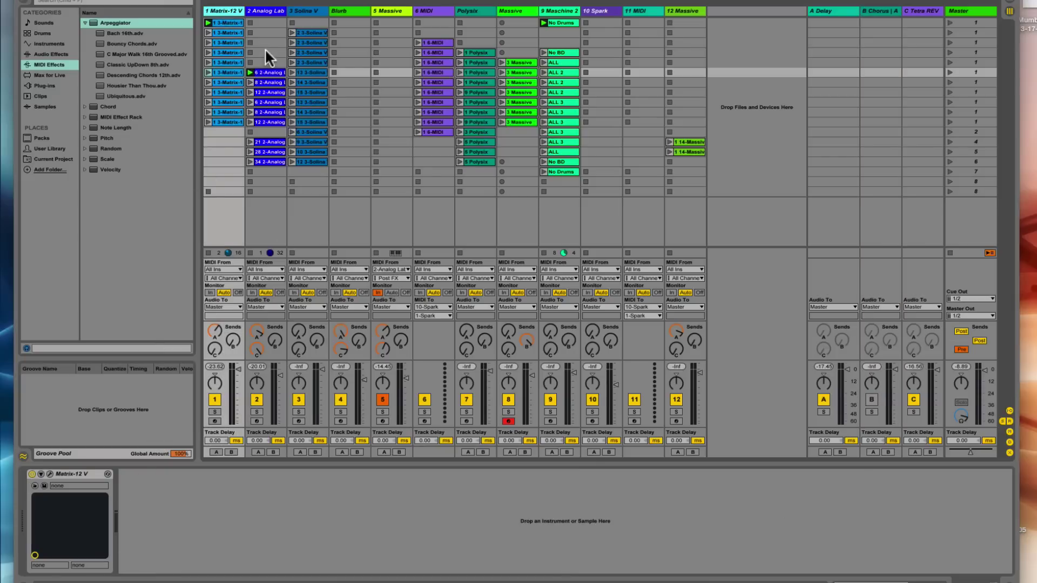
- Show the devices on the 2 Analog Lab and 3 Solina V tracks, and open the MDE-X effect of 3 Solina V
{"action": "left_click", "coordinate": [262, 12]}
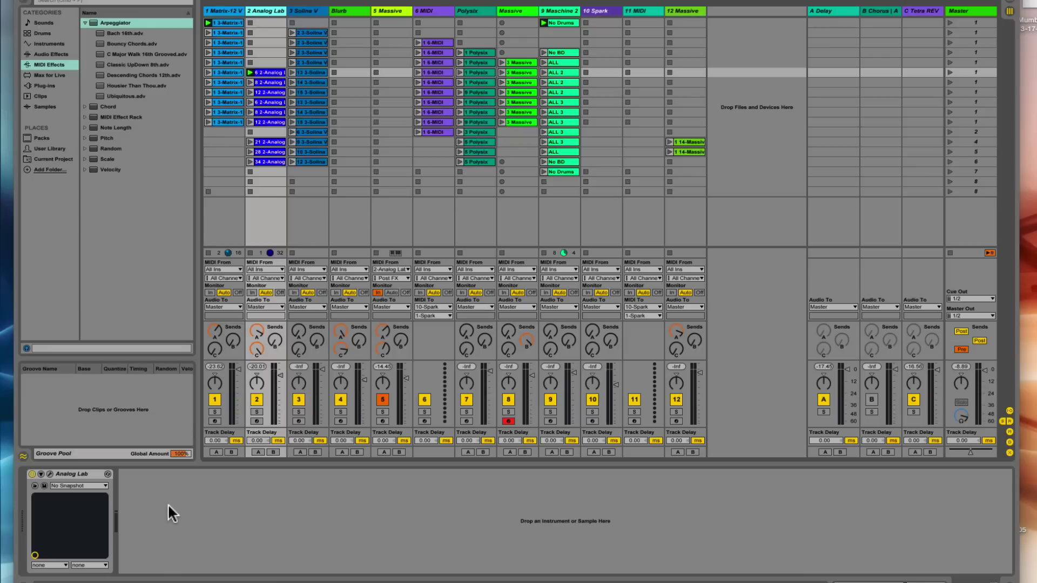
{"action": "left_click", "coordinate": [311, 11]}
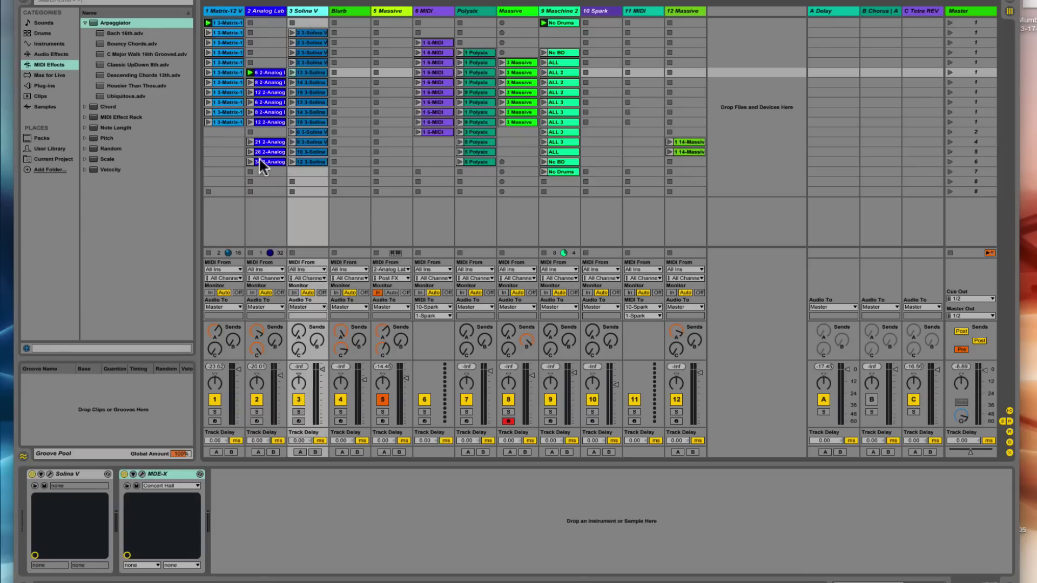
{"action": "left_click", "coordinate": [142, 473]}
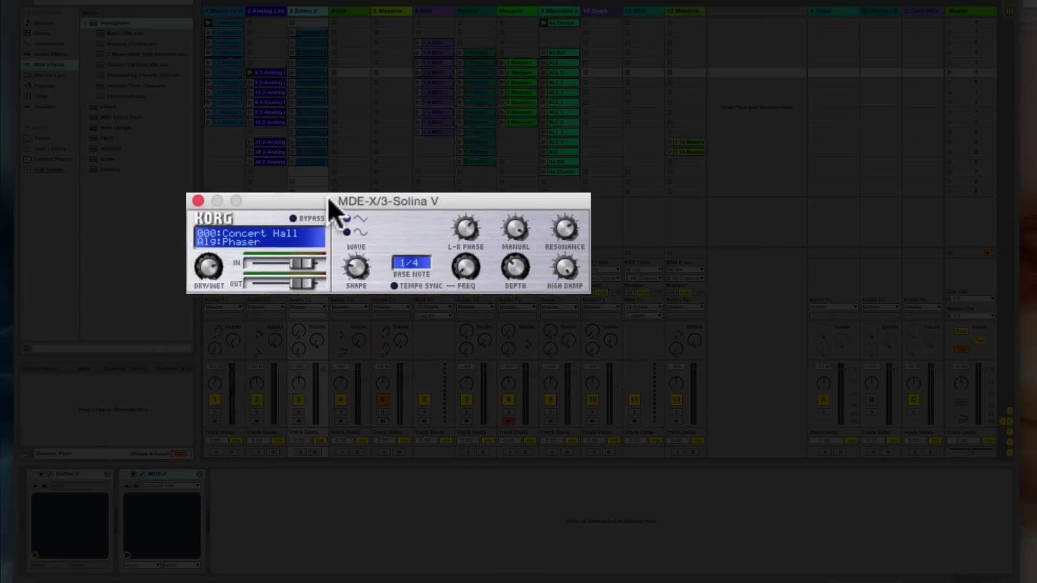
- Solo 3 Solina V, play its clip in the sixth scene with MDE-X off and back on, and close the effect's window
{"action": "left_click", "coordinate": [299, 412]}
{"action": "left_click", "coordinate": [292, 73]}
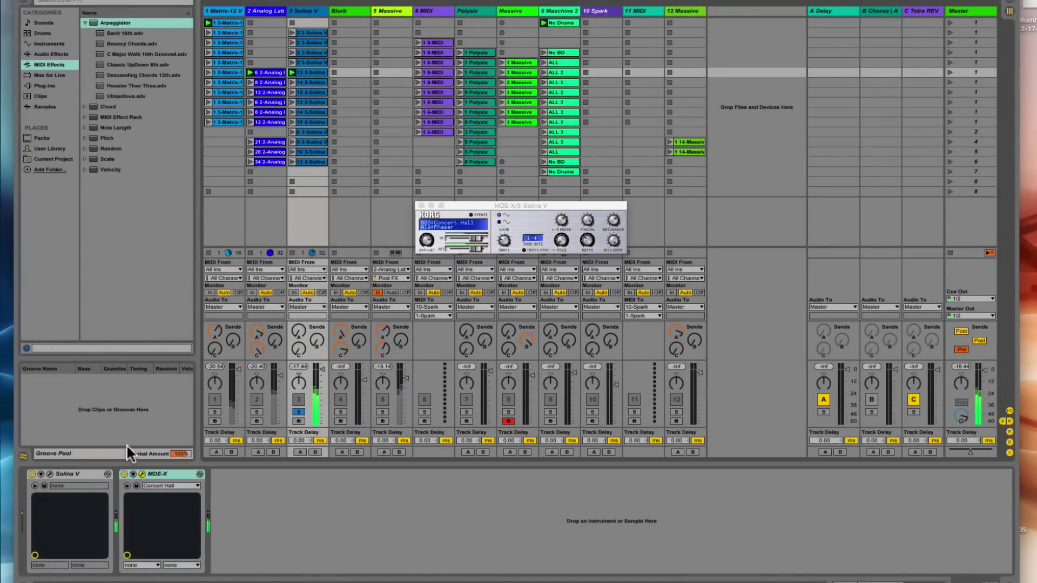
{"action": "left_click", "coordinate": [123, 474]}
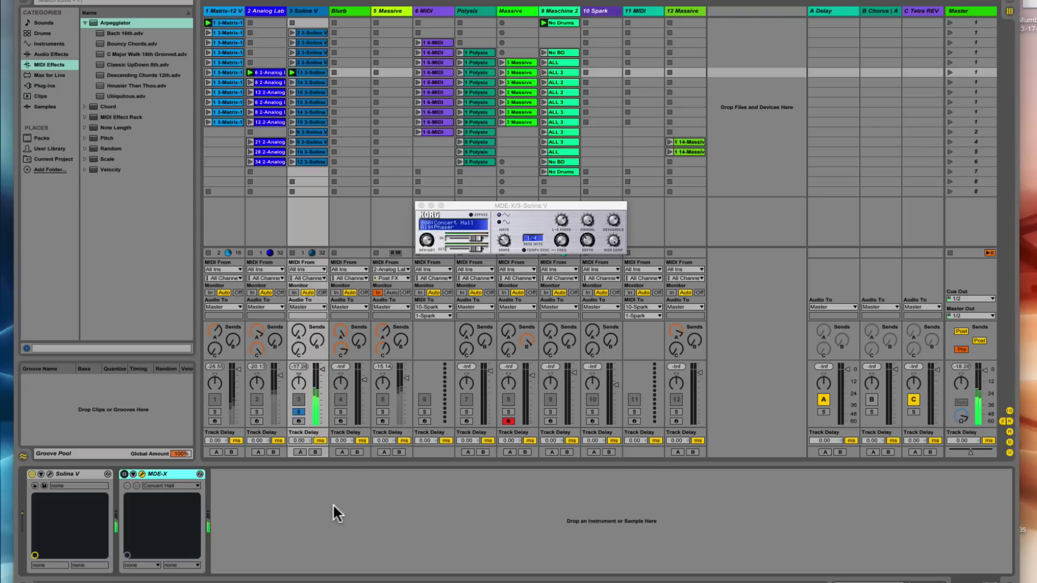
{"action": "left_click", "coordinate": [123, 474]}
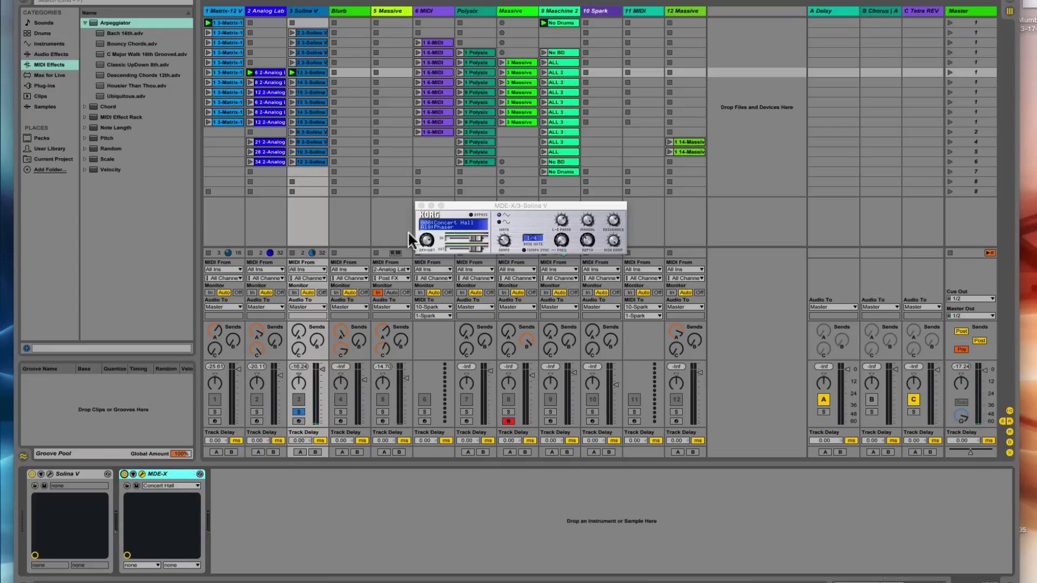
{"action": "left_click", "coordinate": [421, 206]}
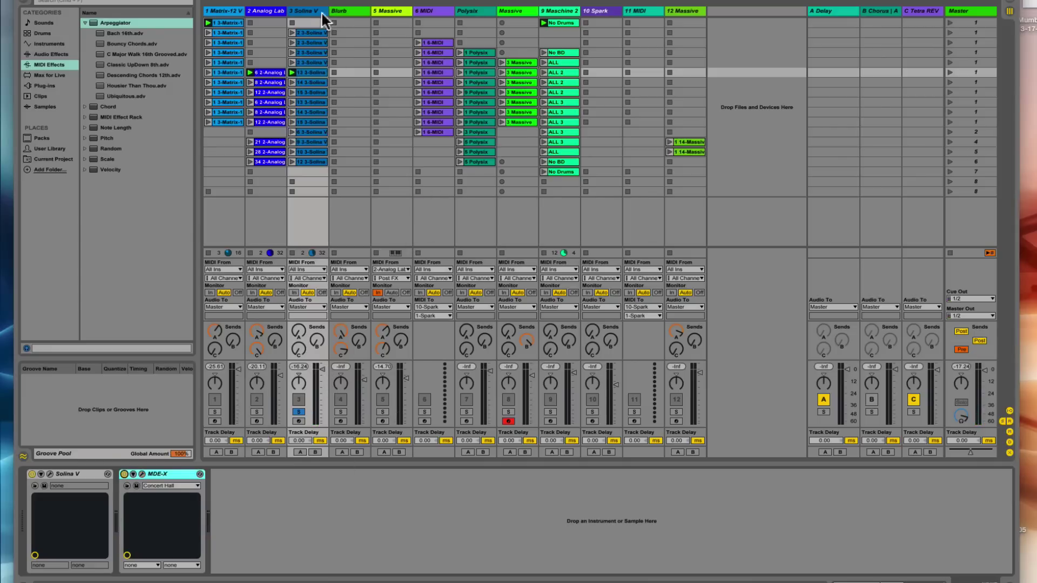
- Show the devices on the Blurb, 6 MIDI and 10 Spark tracks
{"action": "left_click", "coordinate": [348, 7]}
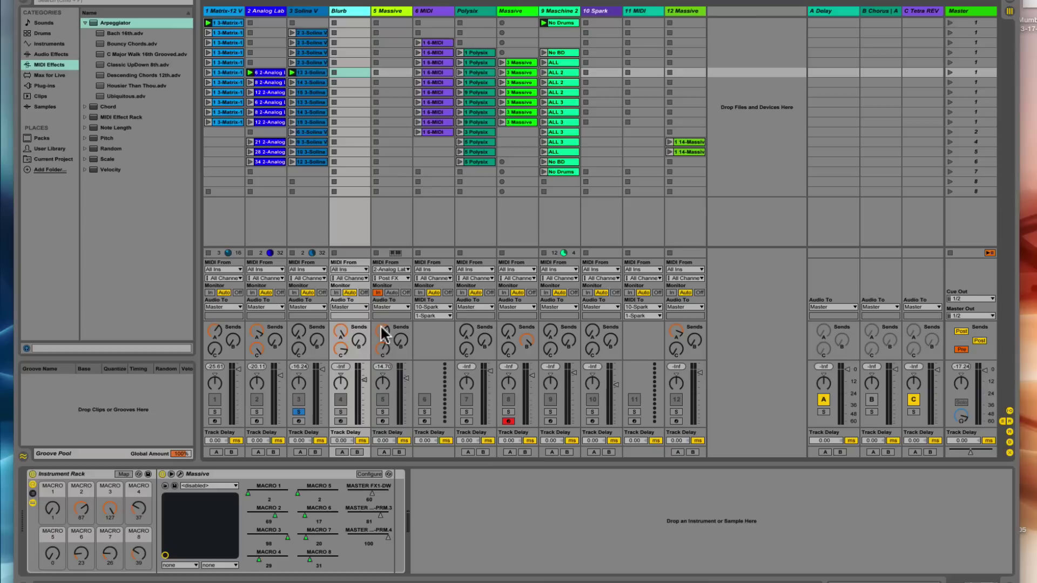
{"action": "left_click", "coordinate": [433, 11]}
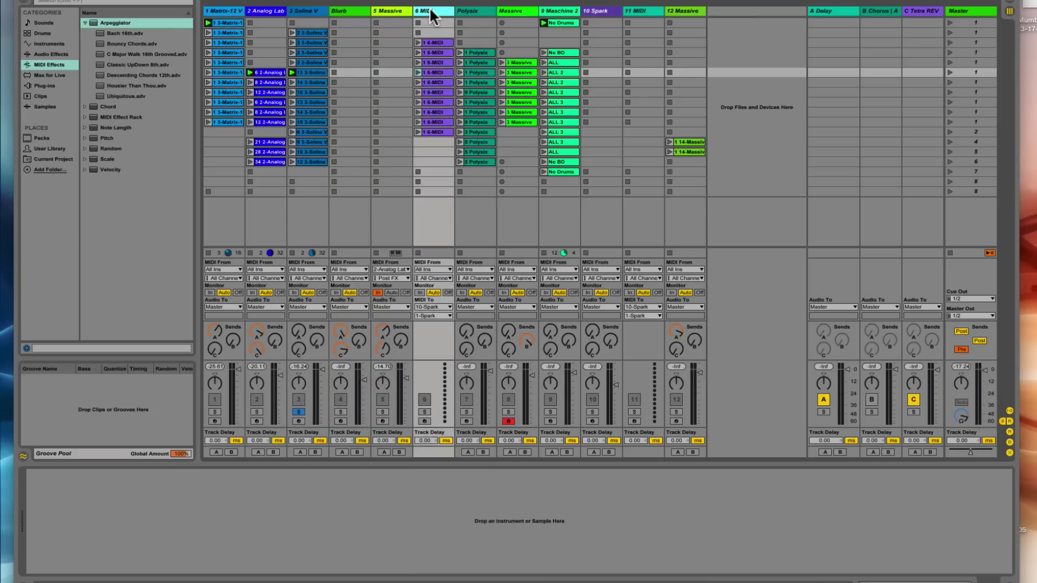
{"action": "left_click", "coordinate": [602, 12]}
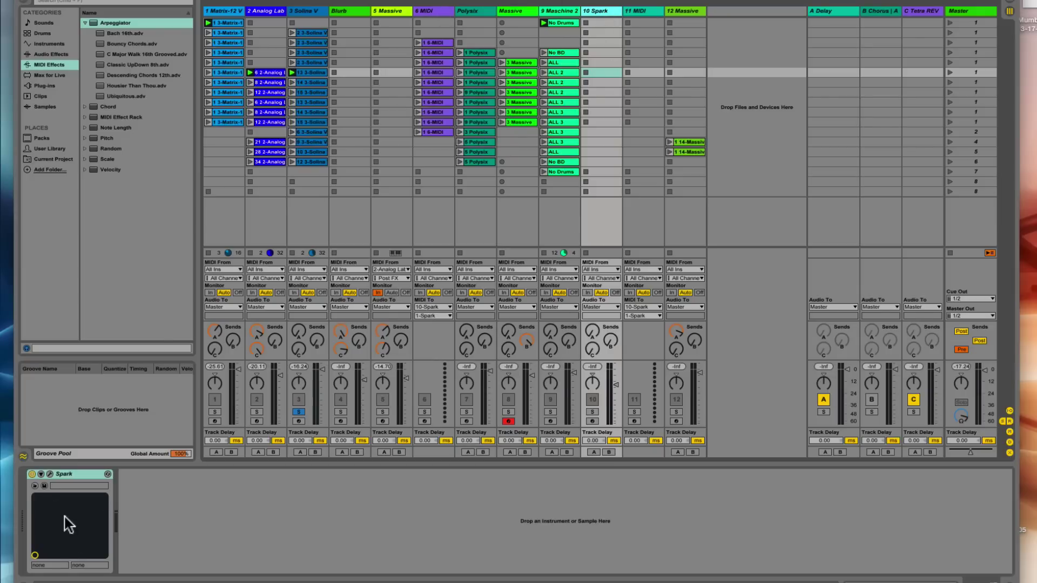
- Show the device chain of the Polysix track, and audition its sixth-scene clip with the track soloed
{"action": "left_click", "coordinate": [471, 12]}
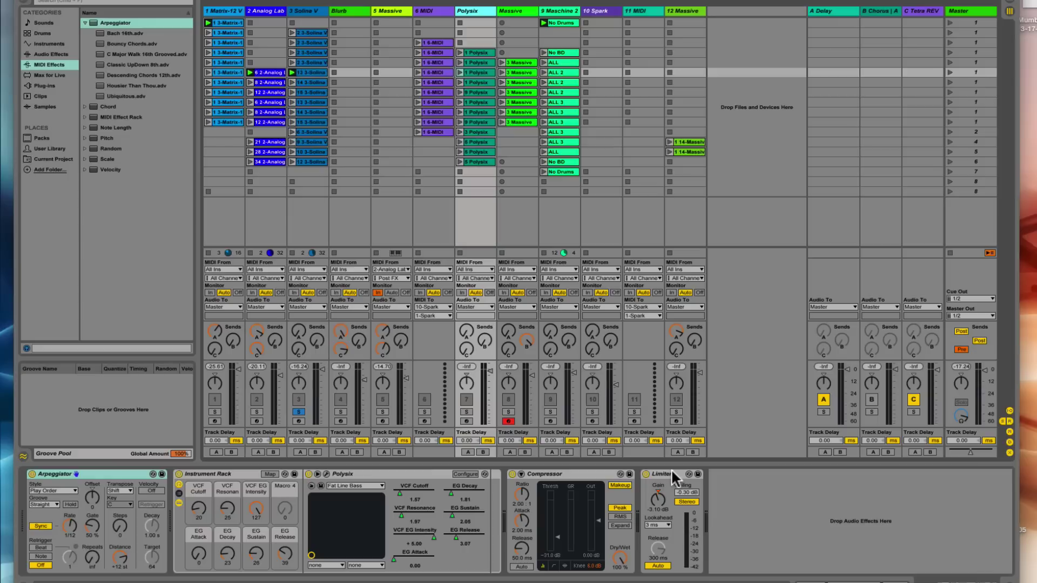
{"action": "left_click", "coordinate": [466, 413]}
{"action": "left_click", "coordinate": [459, 72]}
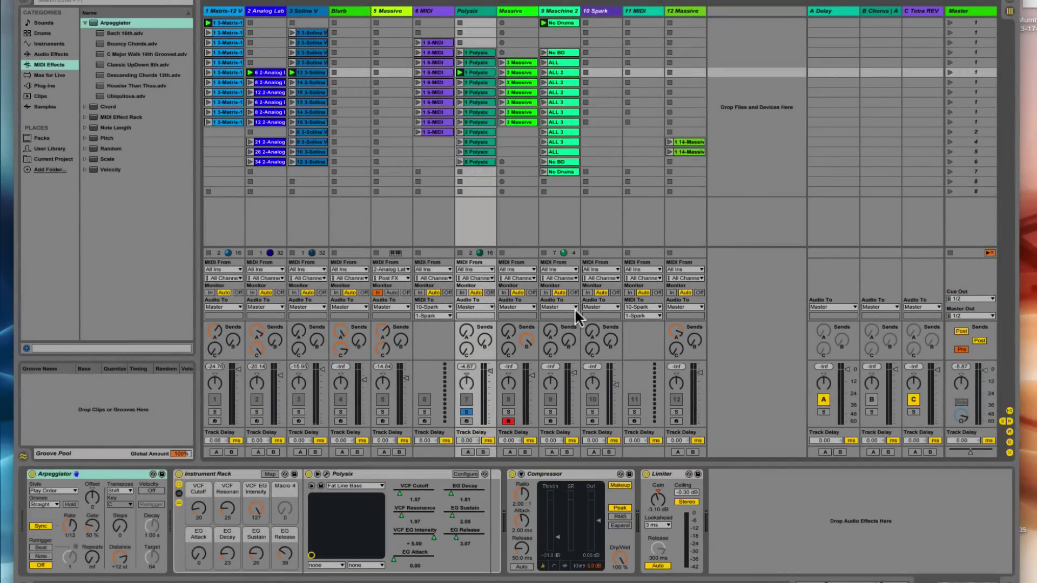
- Show the devices on the Massive, 9 Maschine 2, 10 Spark, 11 MIDI and 12 Massive tracks in turn
{"action": "left_click", "coordinate": [512, 10]}
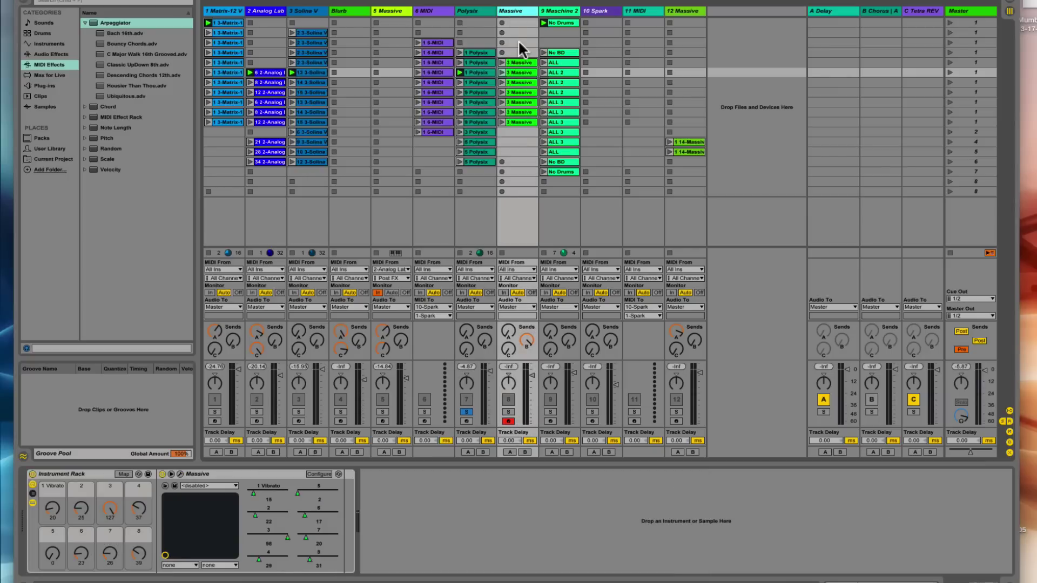
{"action": "left_click", "coordinate": [567, 11]}
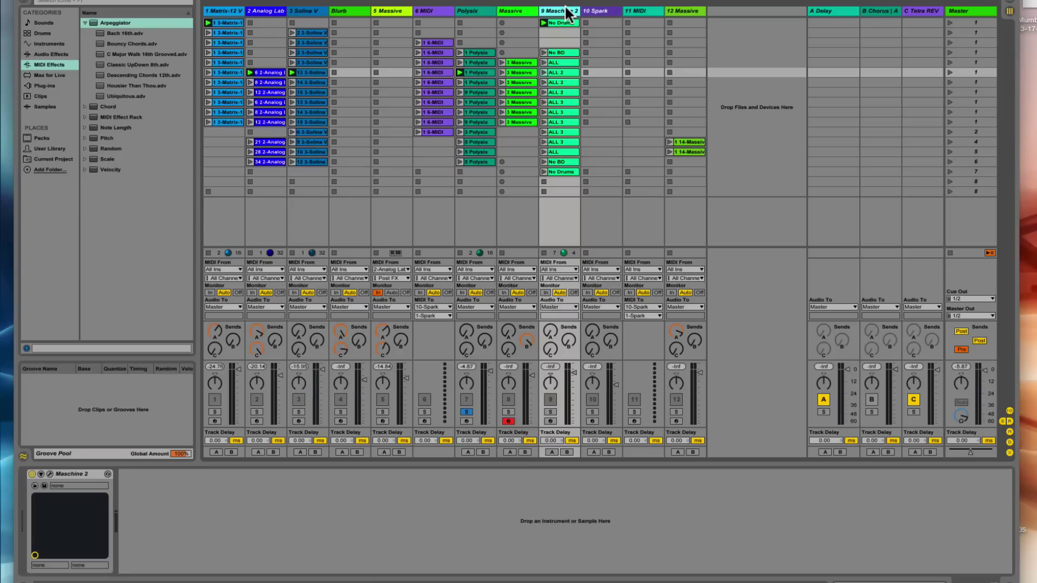
{"action": "left_click", "coordinate": [608, 11]}
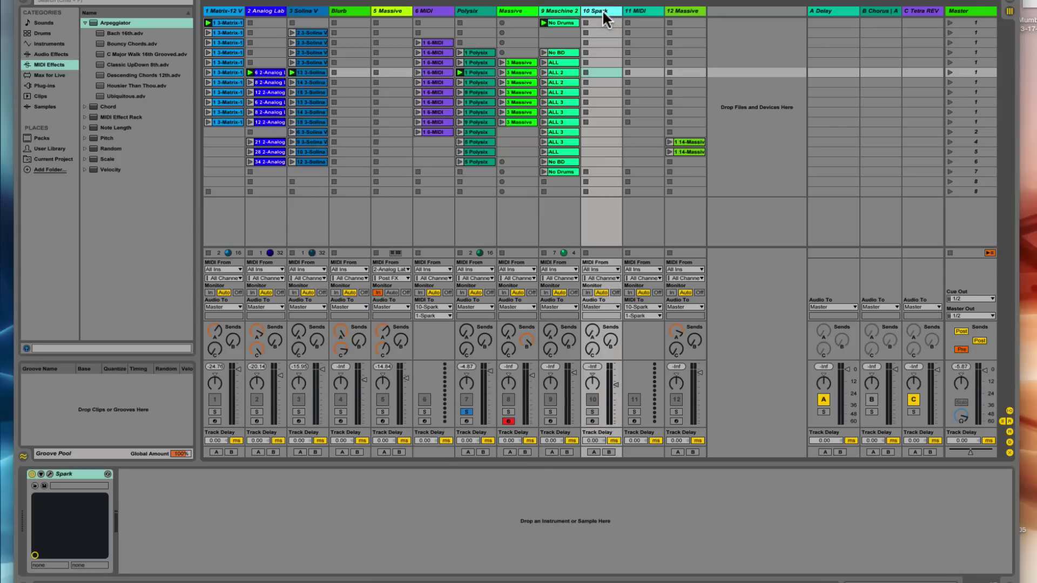
{"action": "left_click", "coordinate": [646, 10]}
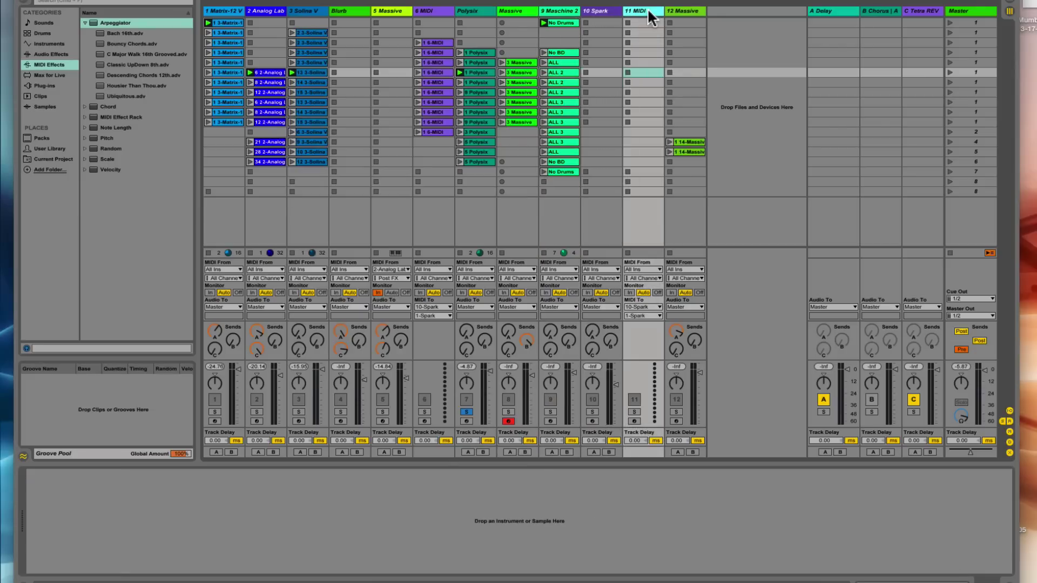
{"action": "left_click", "coordinate": [684, 10]}
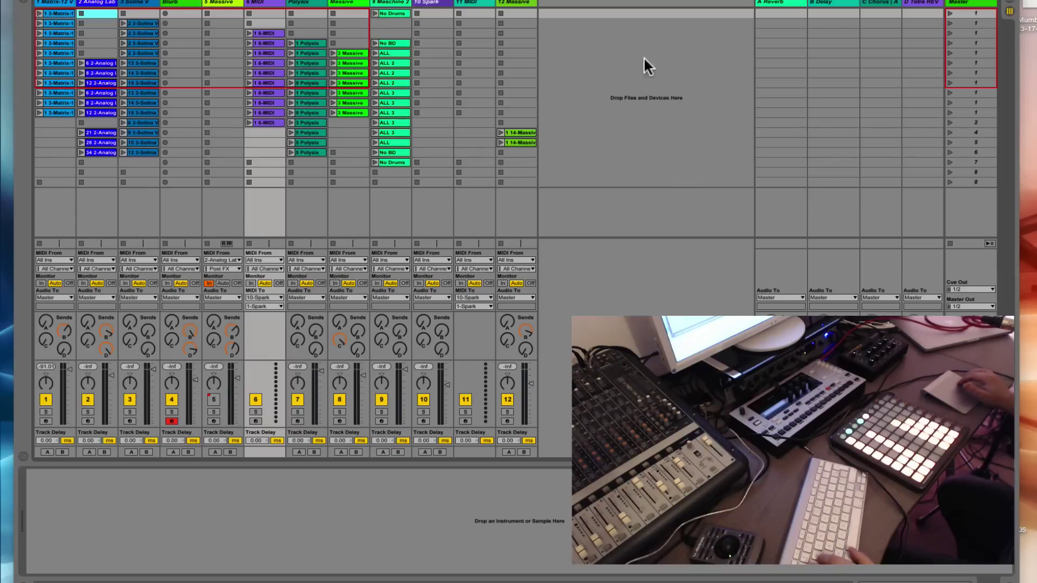
- Compare the Session View clips with the recorded song in the Arrangement View, including the end of the arrangement
{"action": "key", "text": "Tab"}
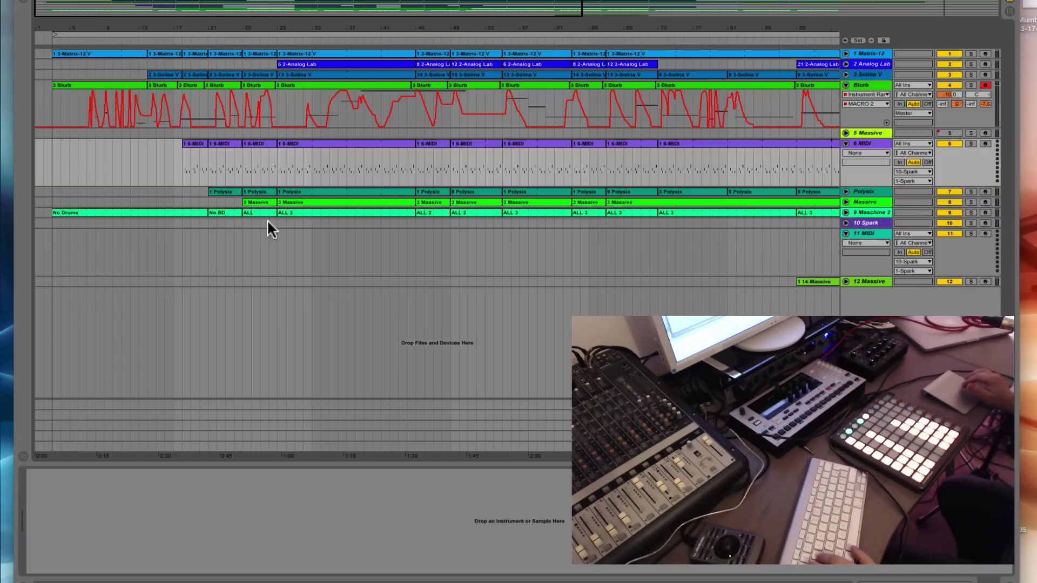
{"action": "key", "text": "Tab"}
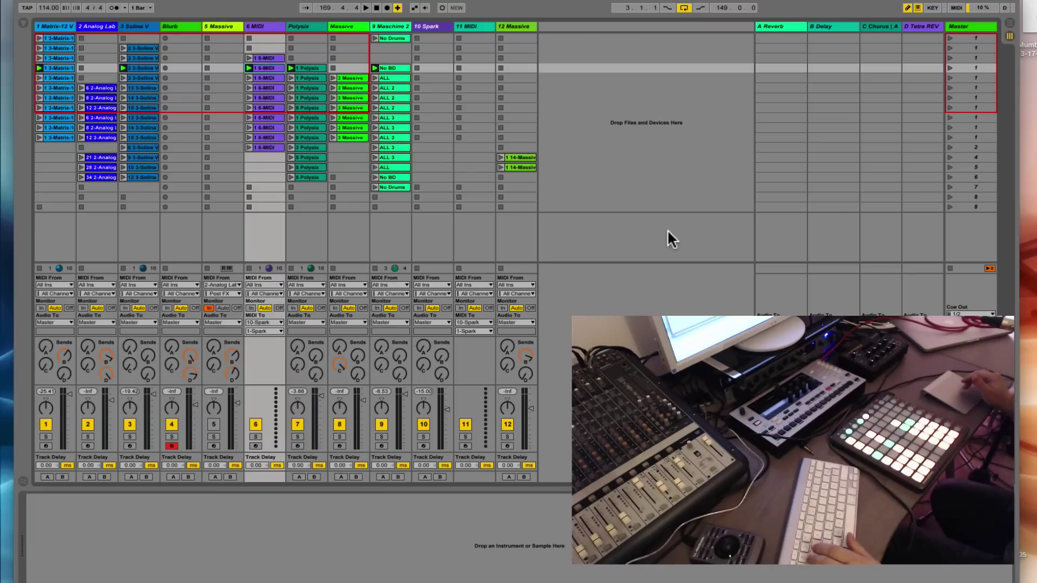
{"action": "key", "text": "Tab"}
{"action": "scroll", "coordinate": [620, 203], "scroll_direction": "right", "scroll_amount": 15}
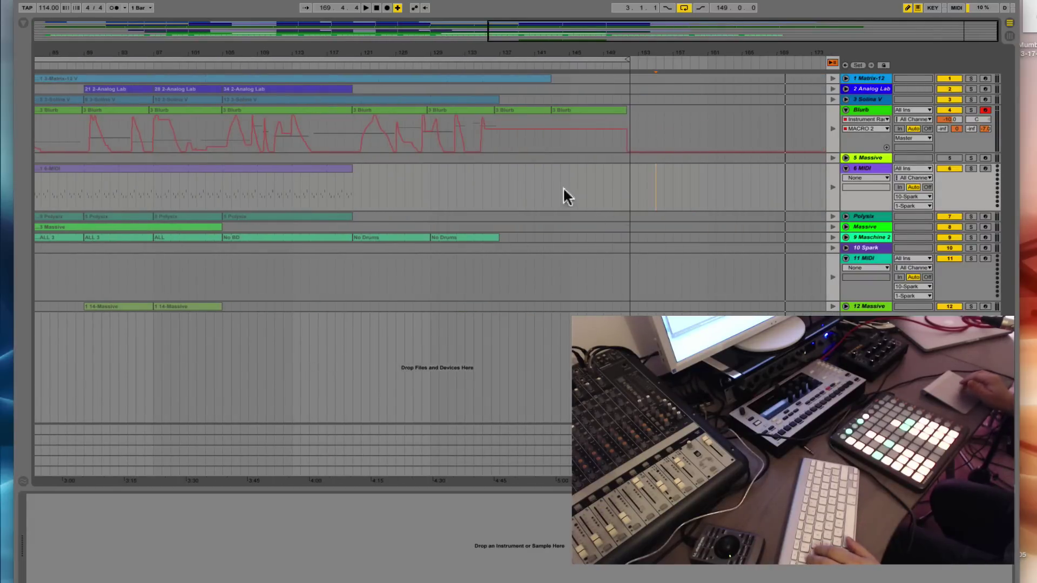
{"action": "key", "text": "Tab"}
{"action": "key", "text": "Tab"}
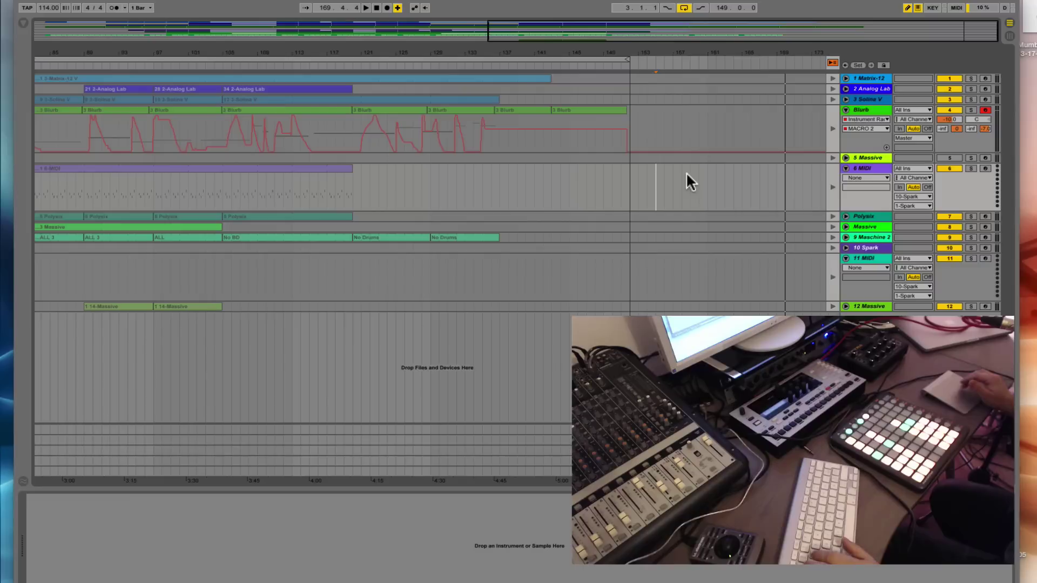
{"action": "key", "text": "Tab"}
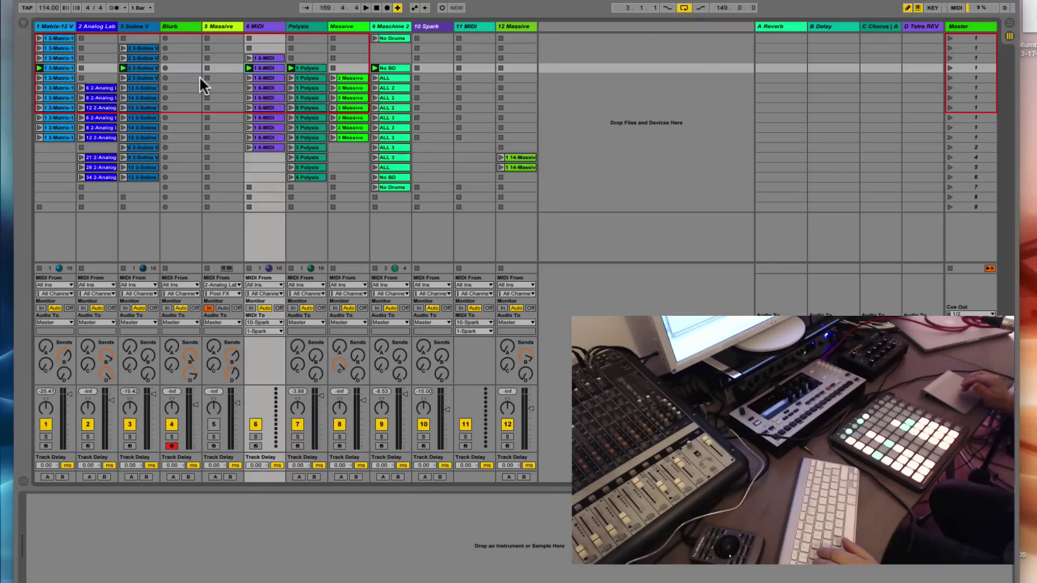
- Return all tracks to arrangement playback in the Arrangement View, and select the loop range starting at bar 3
{"action": "key", "text": "Tab"}
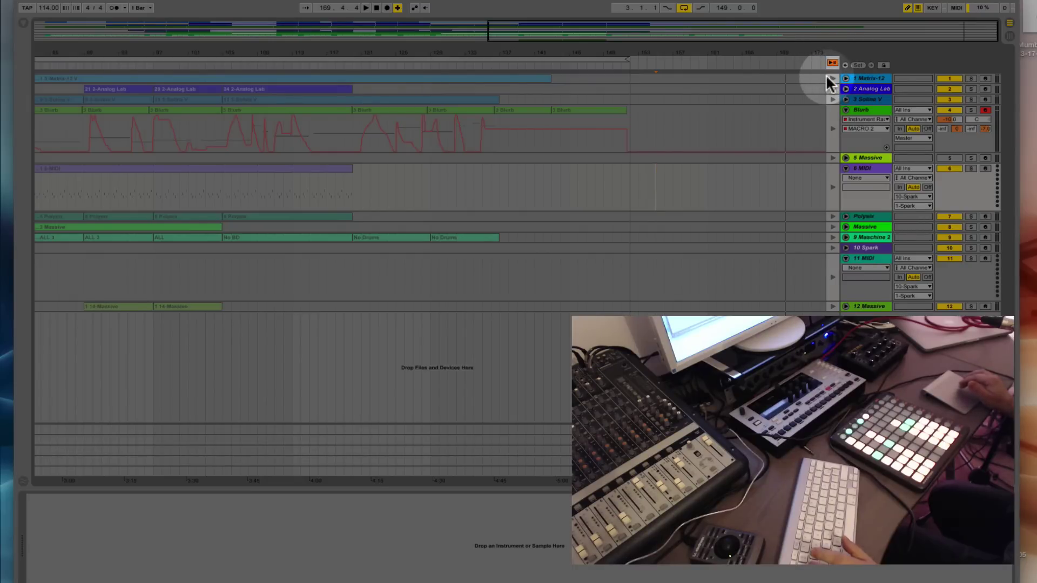
{"action": "left_click", "coordinate": [832, 63]}
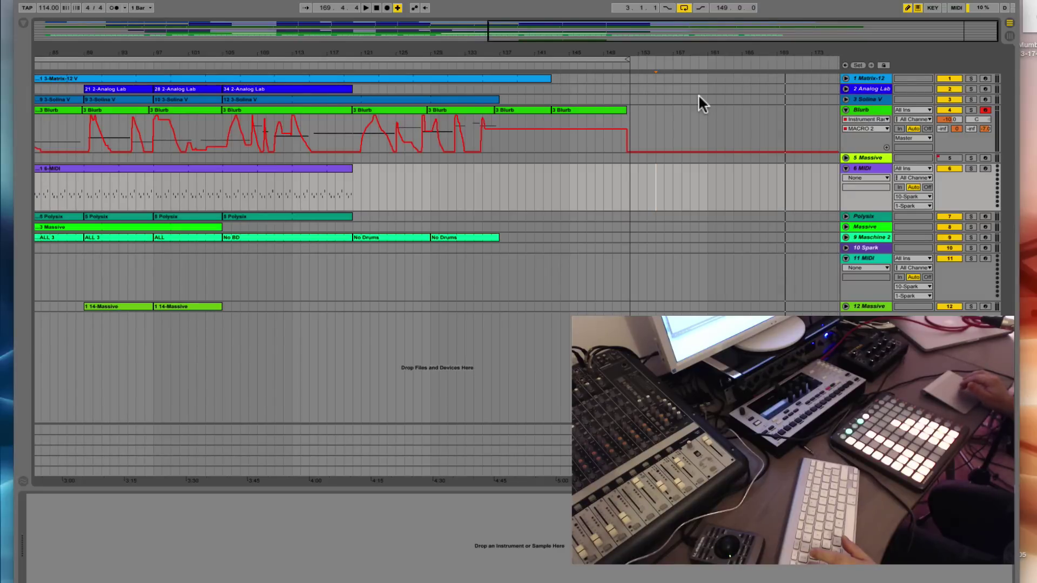
{"action": "scroll", "coordinate": [433, 206], "scroll_direction": "left", "scroll_amount": 15}
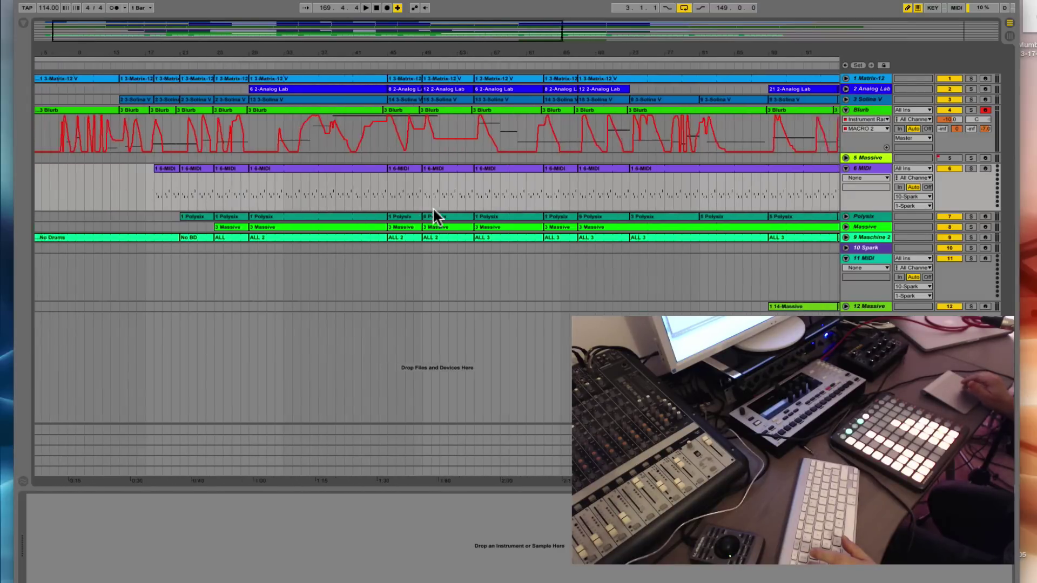
{"action": "left_click", "coordinate": [57, 61]}
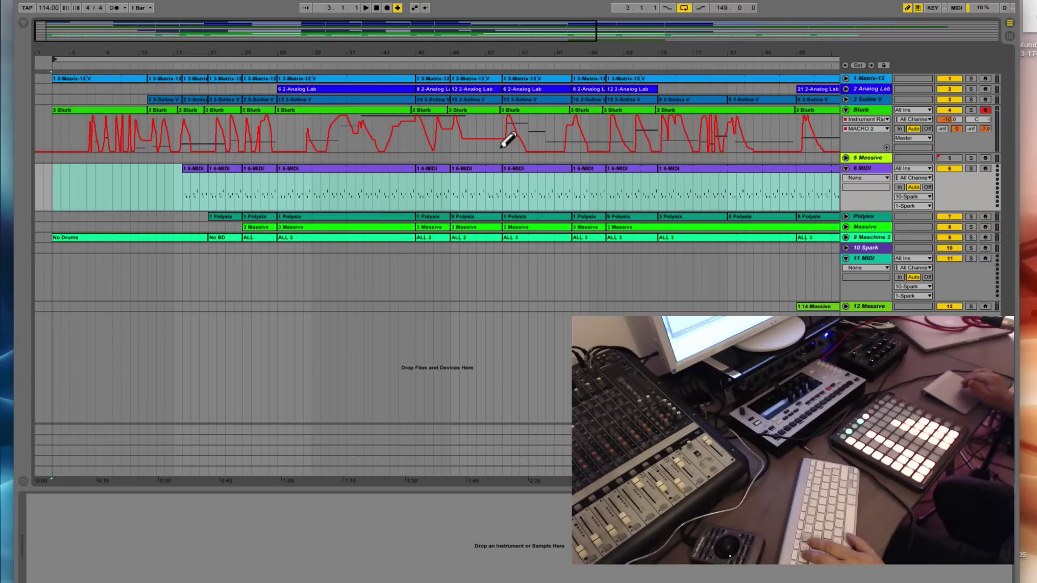
- Set the playback start to bar 155 on the 6 MIDI track, in the empty area after the song's end
{"action": "scroll", "coordinate": [507, 139], "scroll_direction": "right", "scroll_amount": 10}
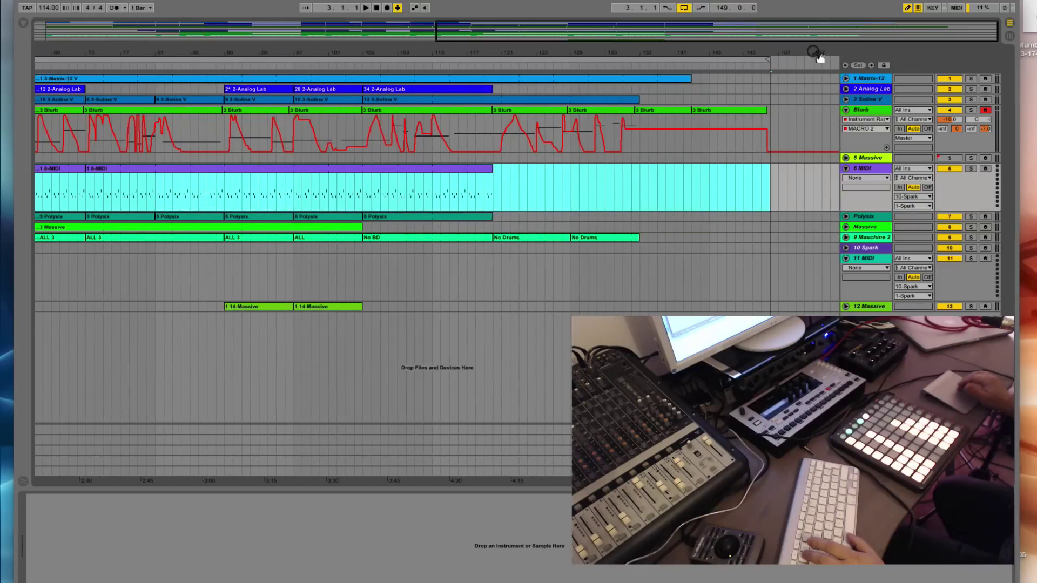
{"action": "left_click", "coordinate": [801, 121]}
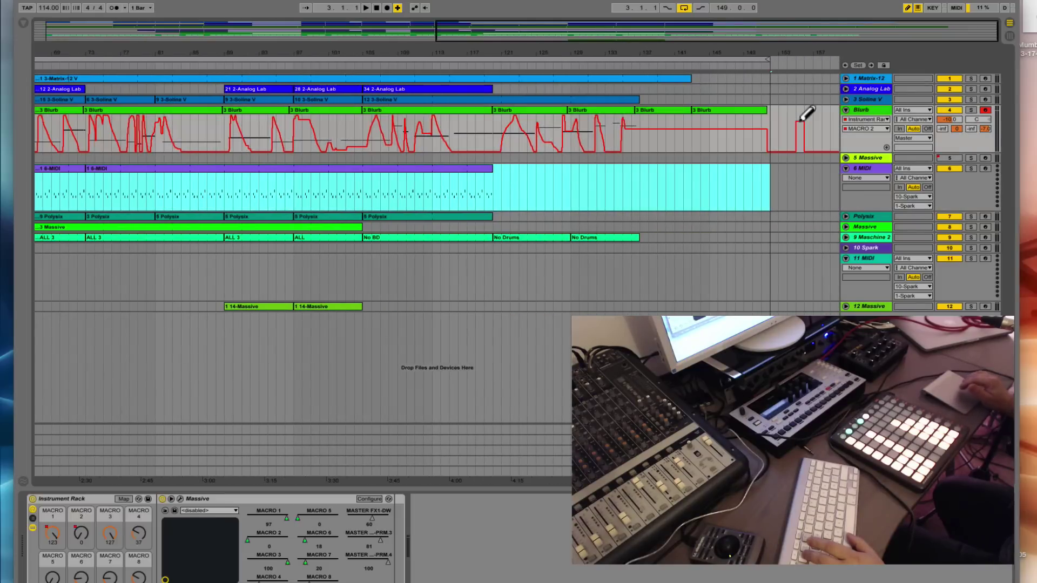
{"action": "left_click", "coordinate": [796, 214]}
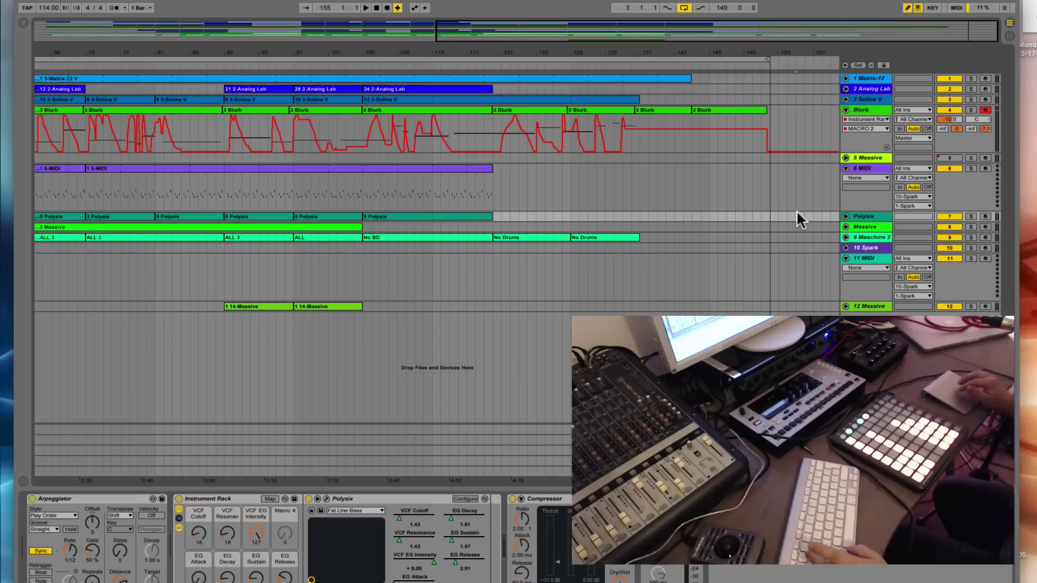
{"action": "left_click", "coordinate": [796, 184]}
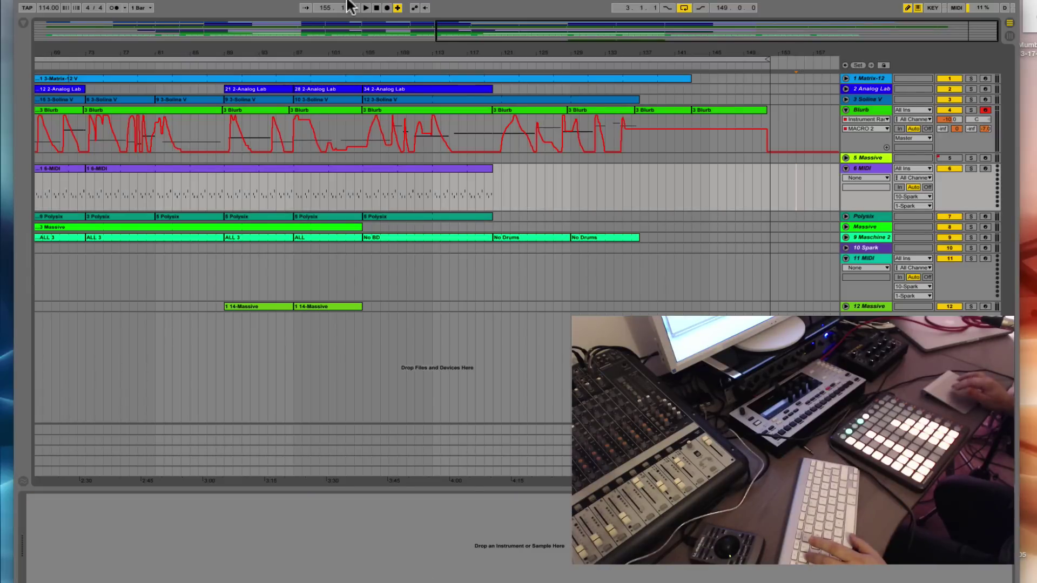
- Return to the Session View, record-arm the 3 Solina V track, and switch the arming back to the Blurb track
{"action": "key", "text": "Tab"}
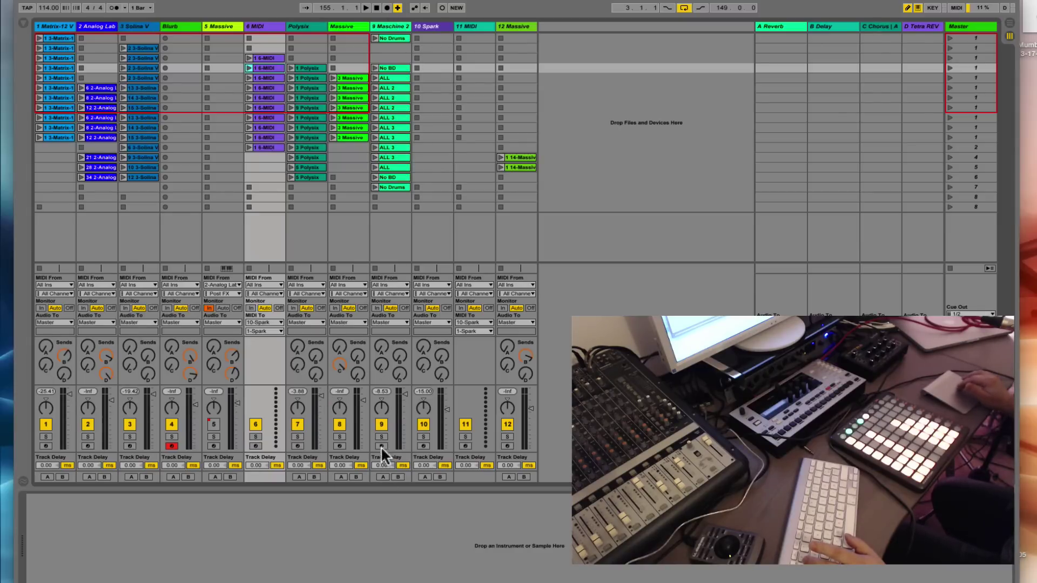
{"action": "left_click", "coordinate": [129, 440]}
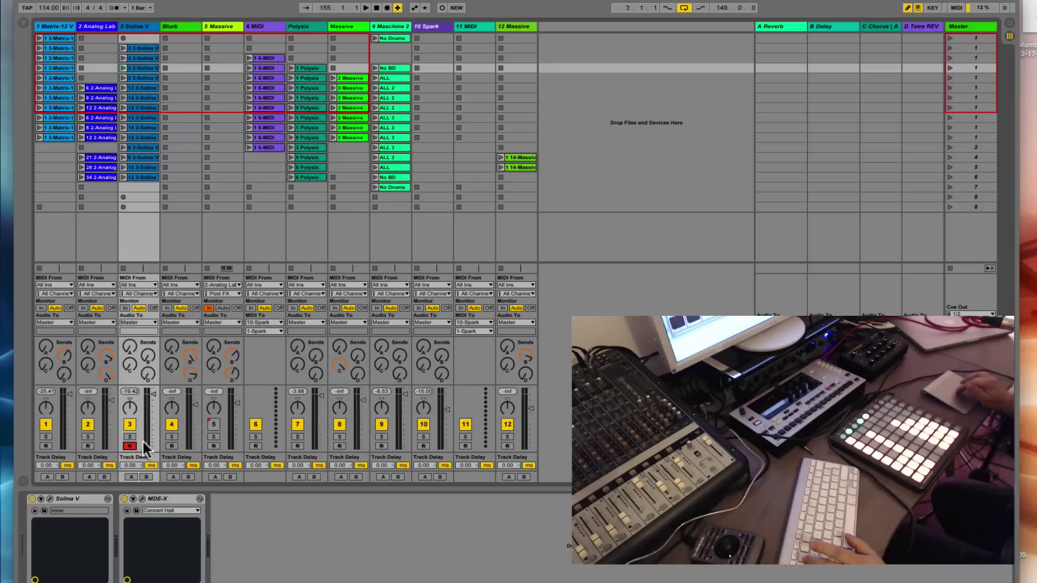
{"action": "left_click", "coordinate": [176, 442]}
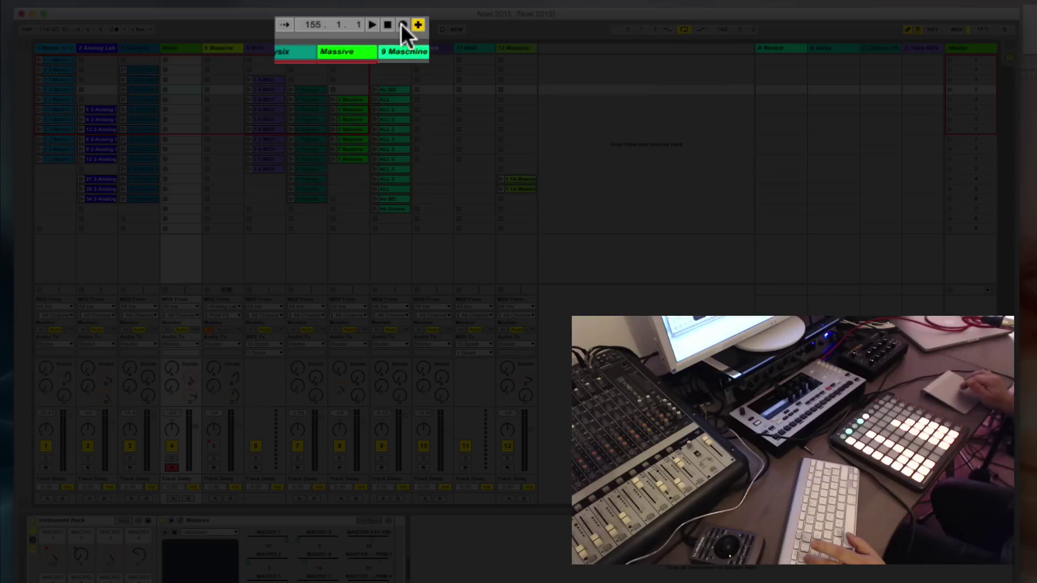
- Start recording into the arrangement and launch the first No Drums clip of the 9 Maschine 2 track
{"action": "left_click", "coordinate": [387, 29]}
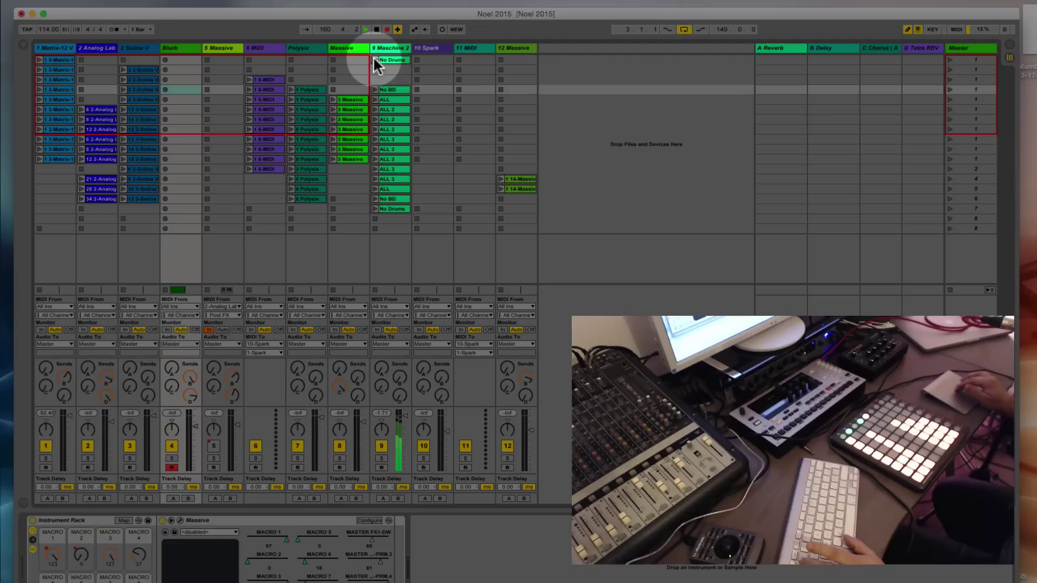
{"action": "left_click", "coordinate": [374, 60]}
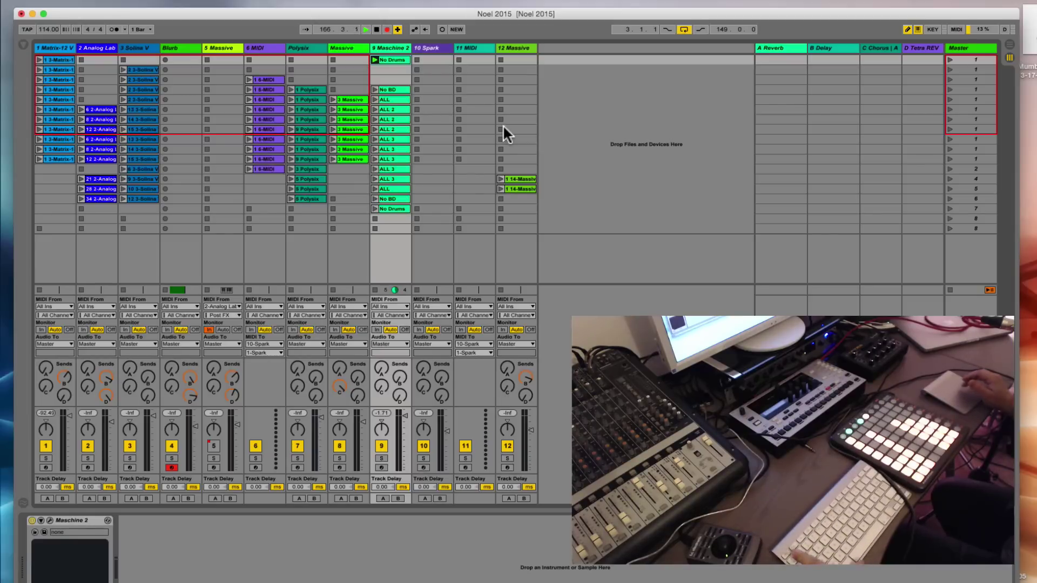
- Bring the arrangement being recorded into view and turn on Follow so that it keeps up with the playhead
{"action": "key", "text": "Tab"}
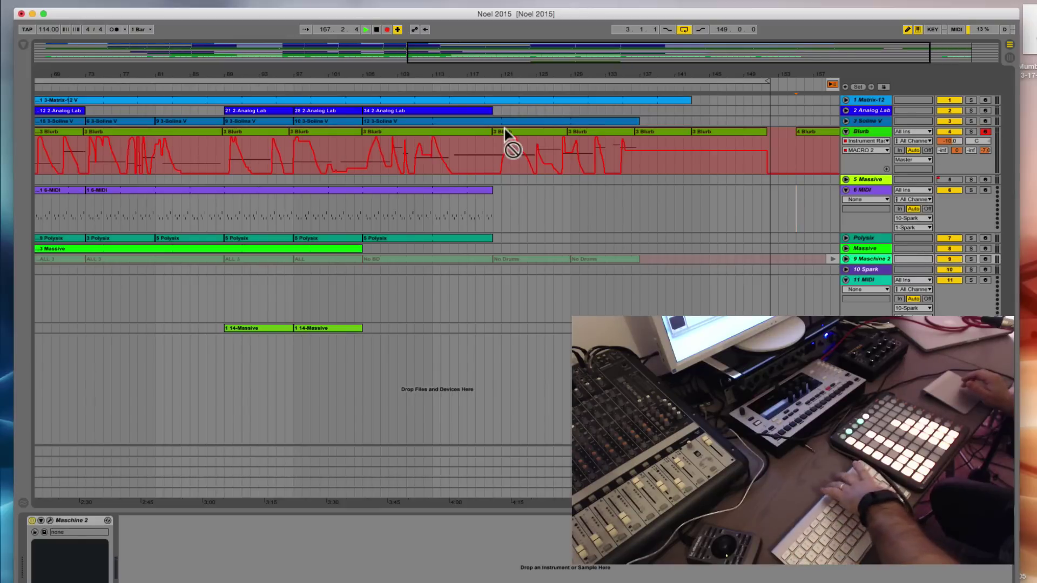
{"action": "left_click", "coordinate": [306, 28]}
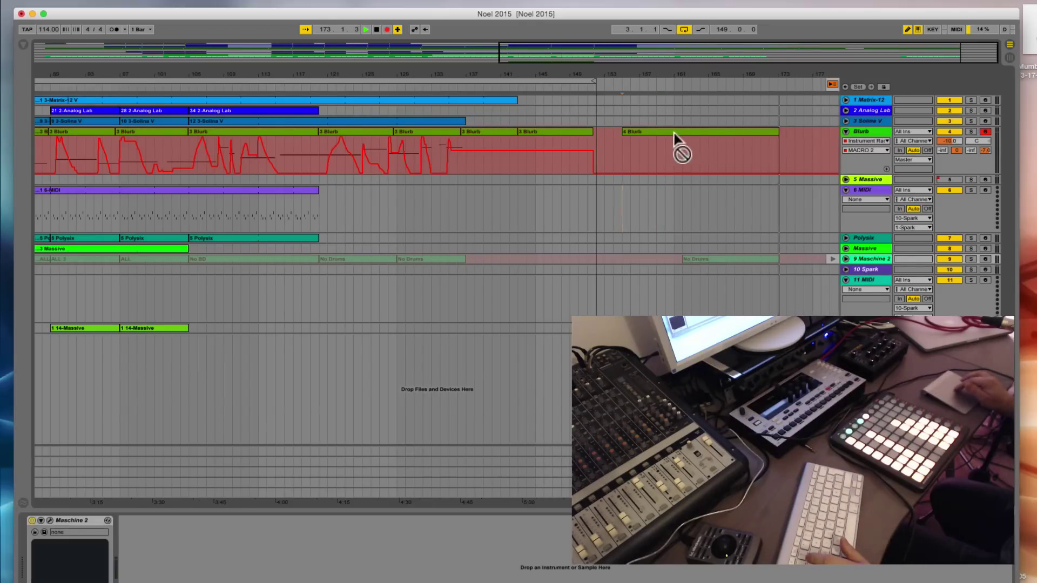
{"action": "key", "text": "Tab"}
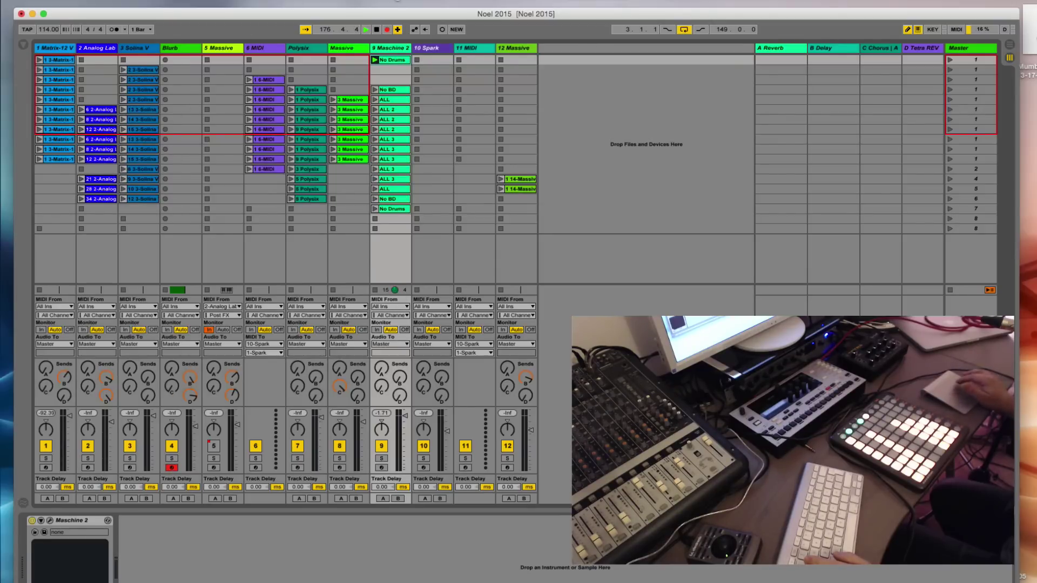
{"action": "key", "text": "Tab"}
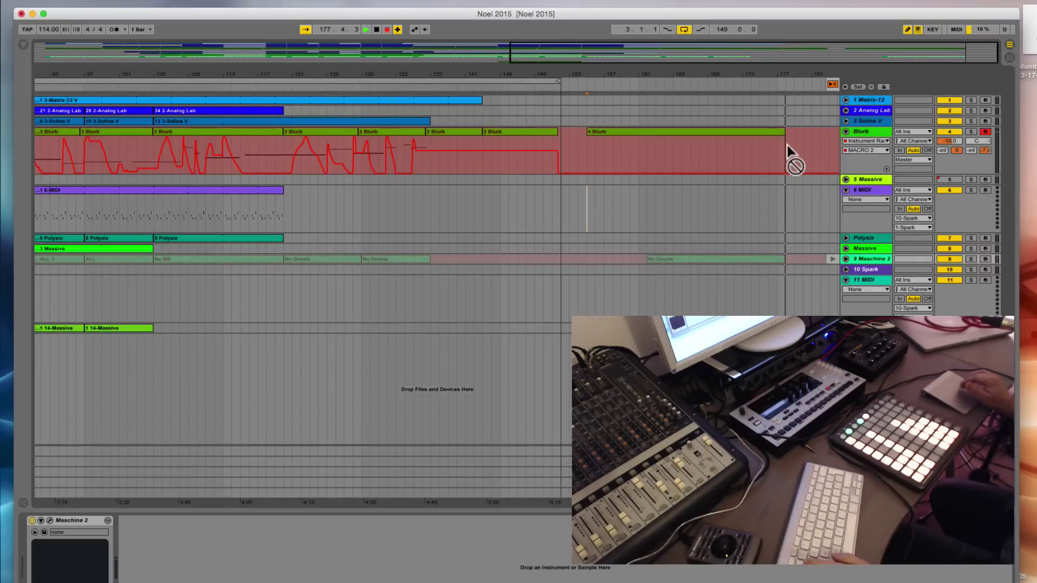
- Record the first two scenes' Matrix-12 and Solina V clips into the arrangement, checking both views, and stop the recording
{"action": "key", "text": "Tab"}
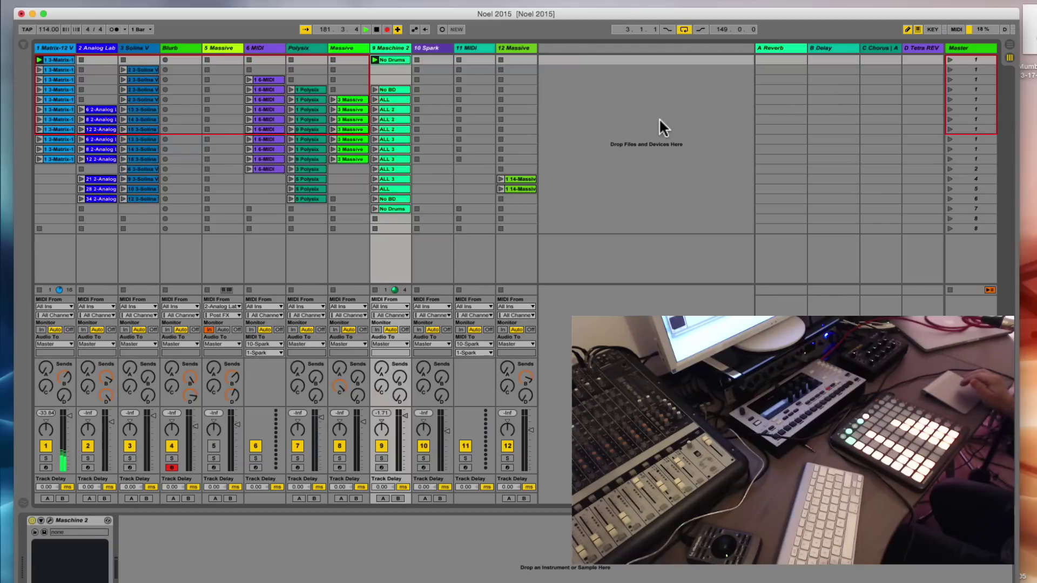
{"action": "key", "text": "Tab"}
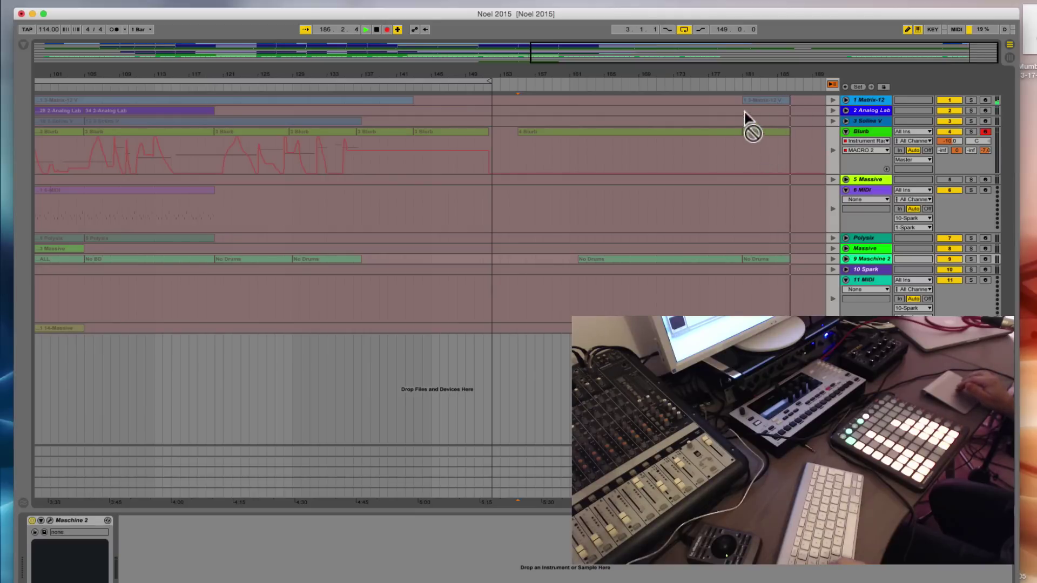
{"action": "key", "text": "Tab"}
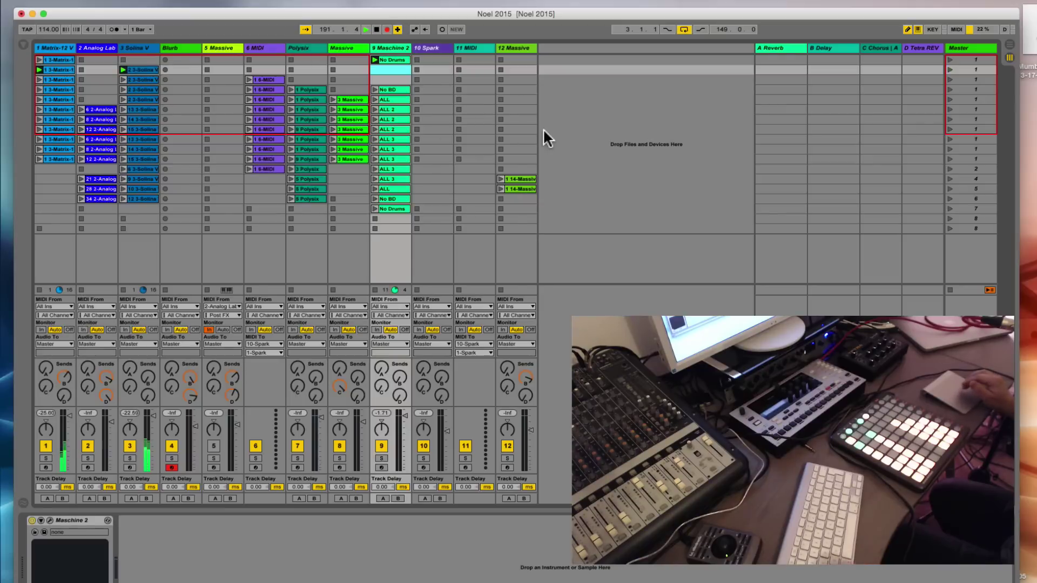
{"action": "key", "text": "Tab"}
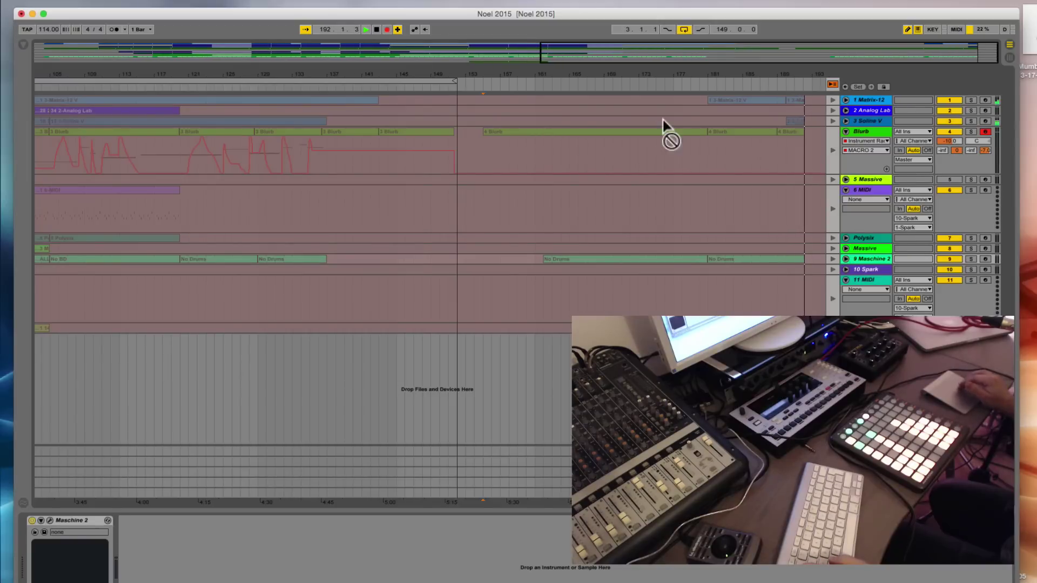
{"action": "scroll", "coordinate": [696, 130], "scroll_direction": "right", "scroll_amount": 2}
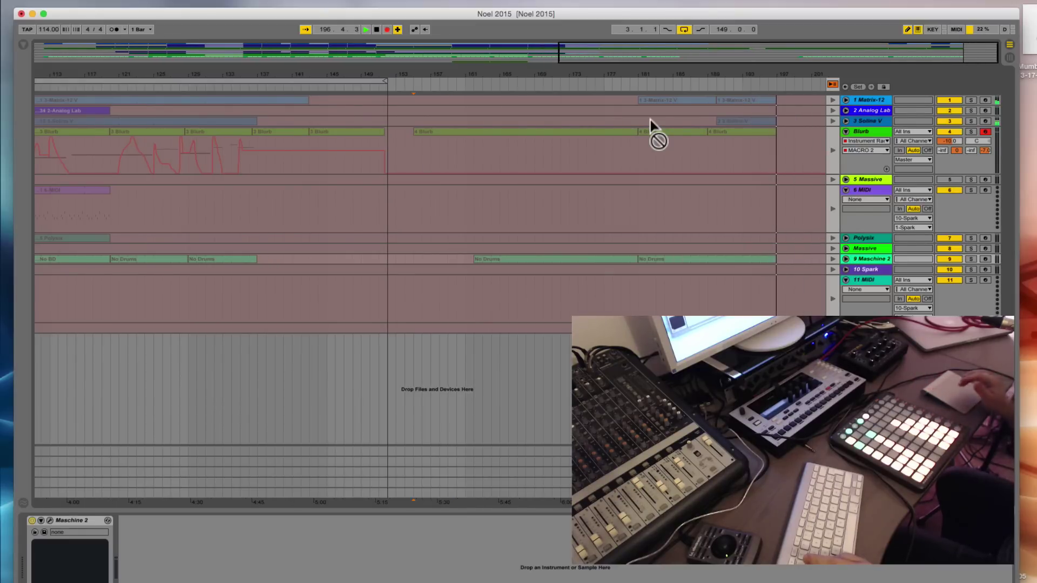
{"action": "key", "text": "space"}
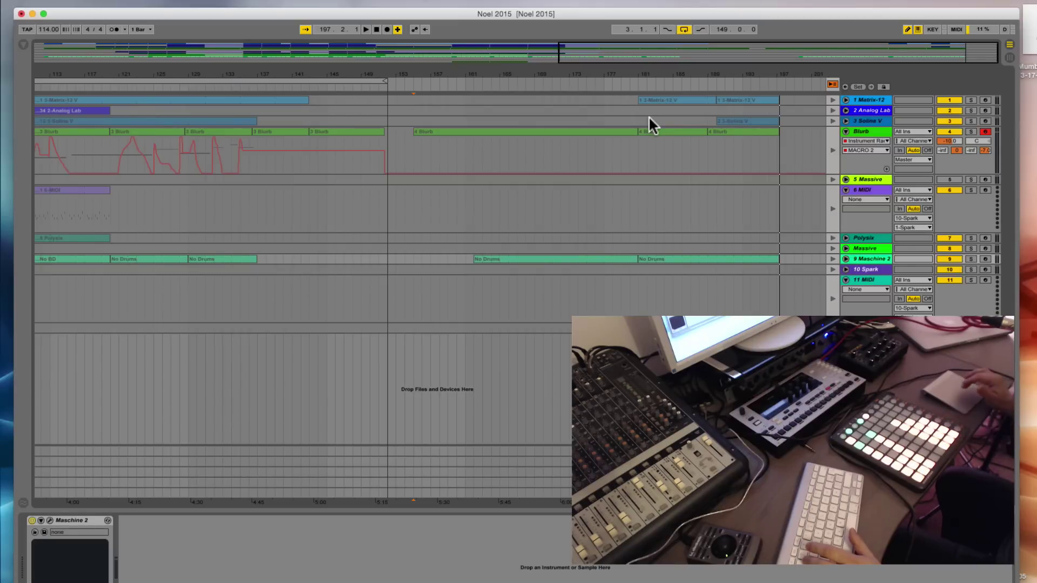
- Compare the stopped clips in the Session View with the recorded arrangement, and return all tracks to arrangement playback
{"action": "key", "text": "Tab"}
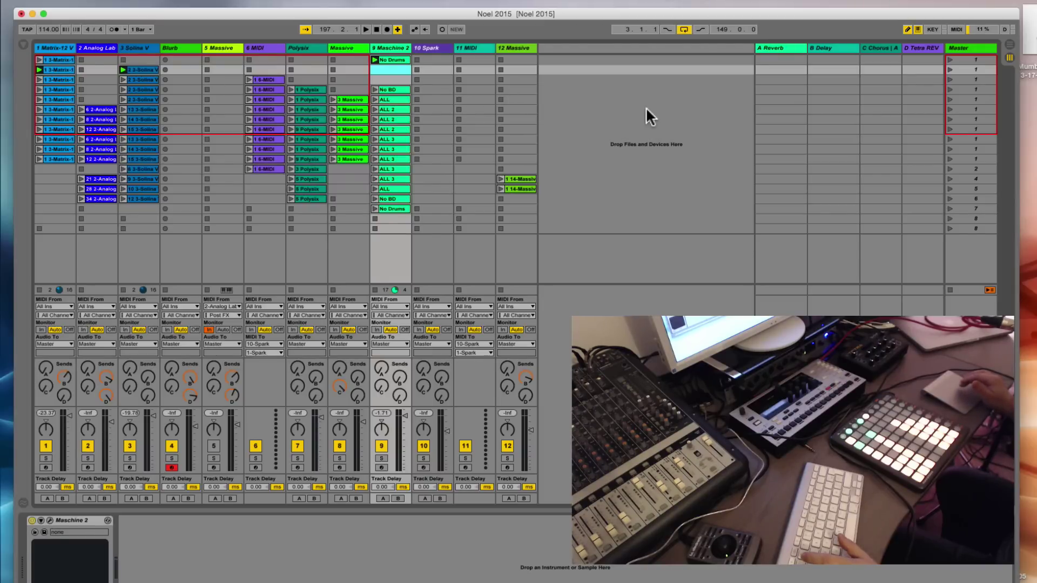
{"action": "key", "text": "Tab"}
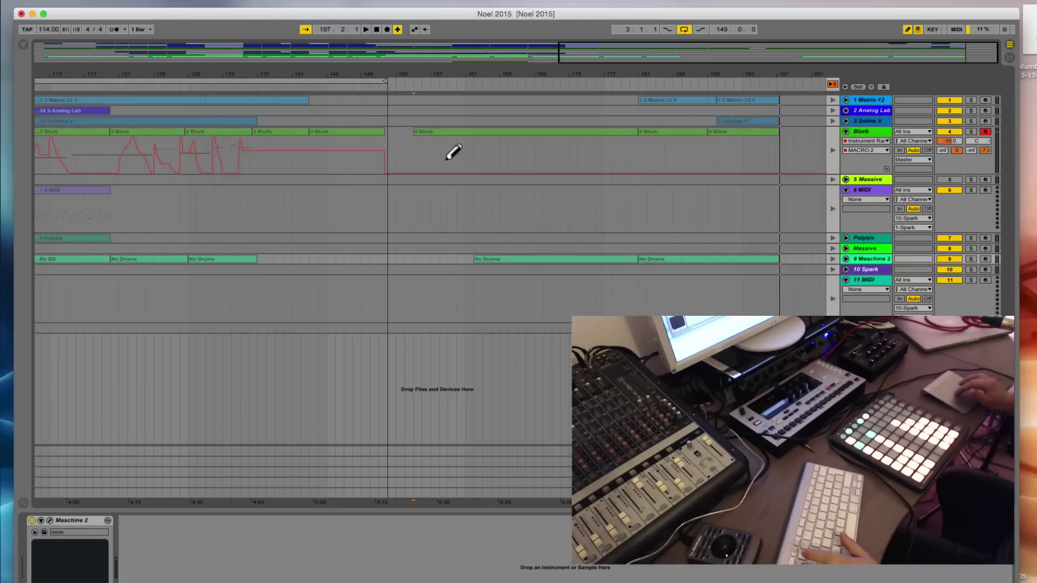
{"action": "left_click", "coordinate": [831, 84]}
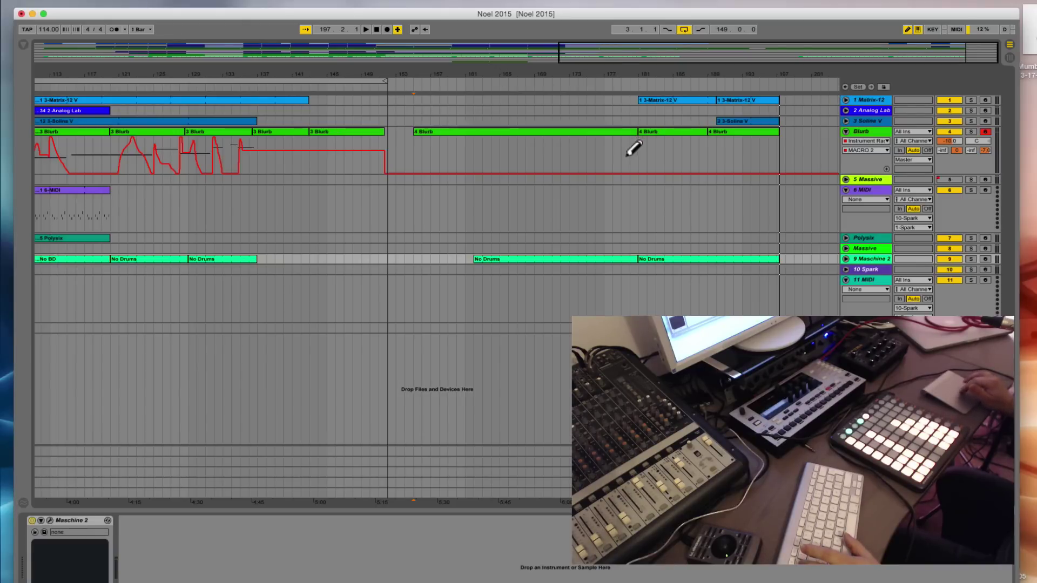
- Play the newly recorded section from an insert mark on the 2 Analog Lab track just before the recorded Matrix-12 clips, and stop
{"action": "left_click", "coordinate": [620, 108]}
{"action": "key", "text": "space"}
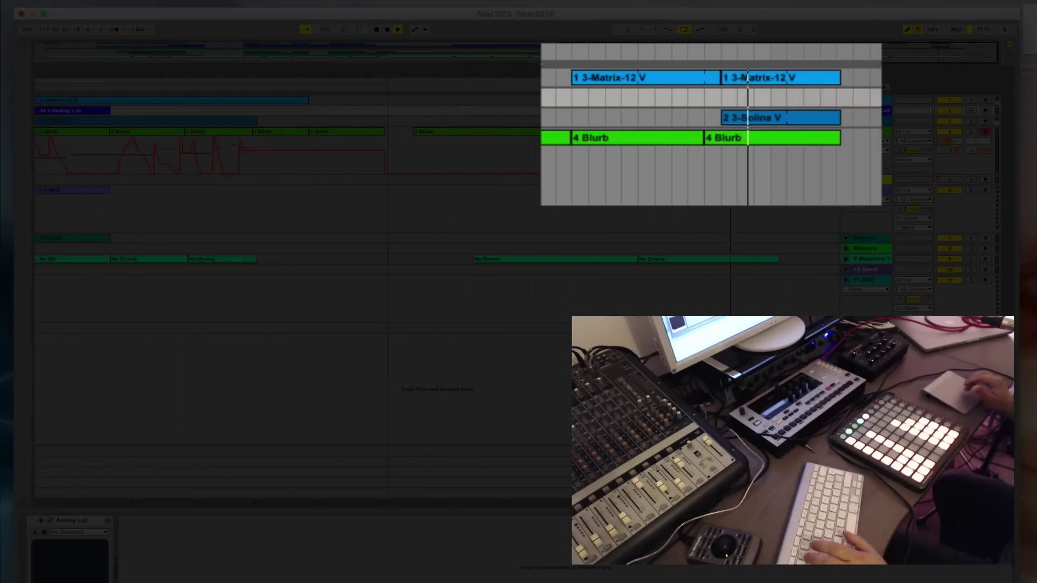
{"action": "key", "text": "space"}
- Review the Blurb track's Macro 2 automation at the song's start, and open the track's Massive plug-in window from the Session View
{"action": "scroll", "coordinate": [575, 189], "scroll_direction": "left", "scroll_amount": 15}
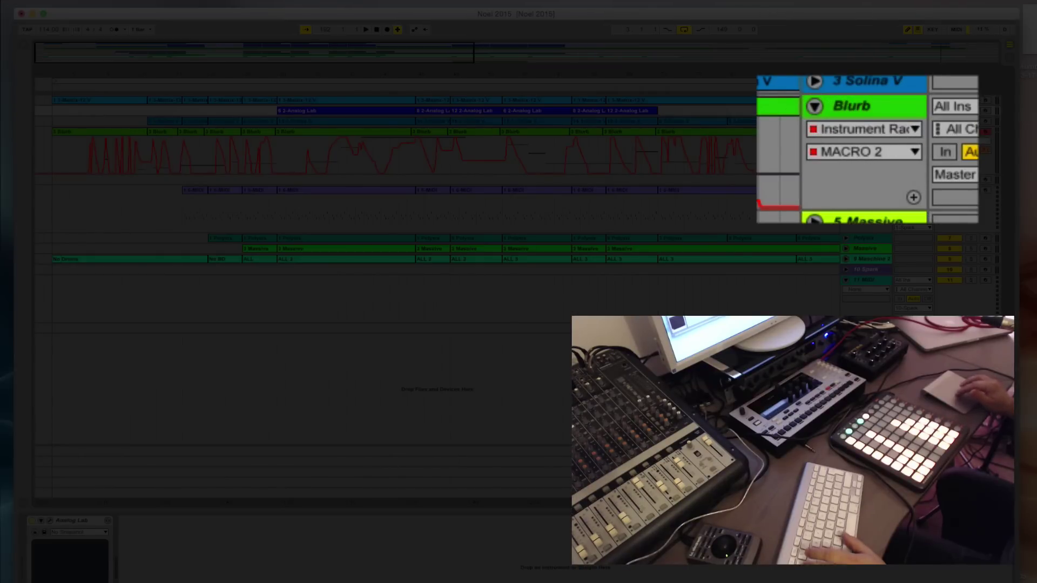
{"action": "key", "text": "Tab"}
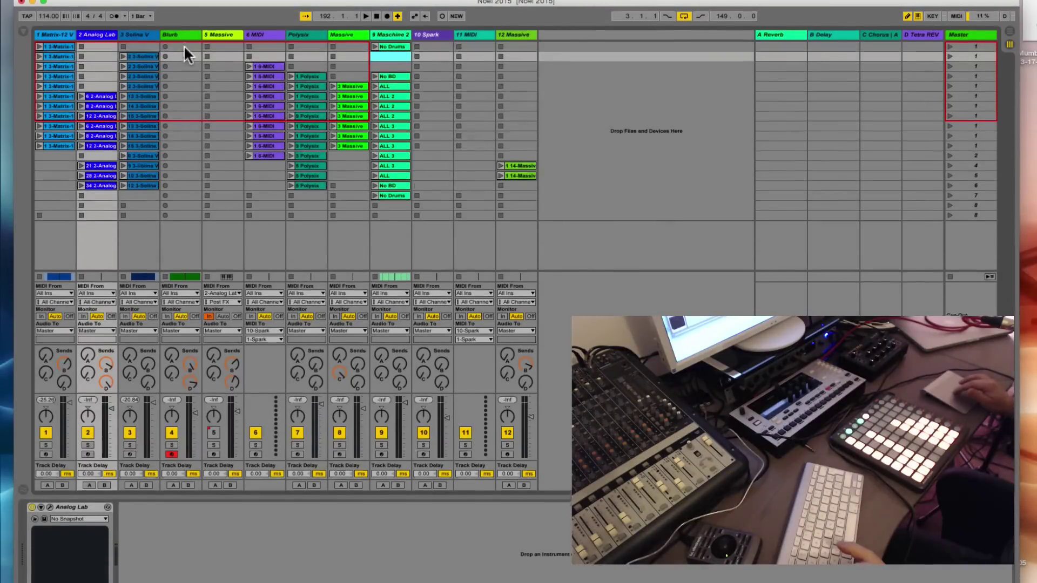
{"action": "left_click", "coordinate": [184, 56]}
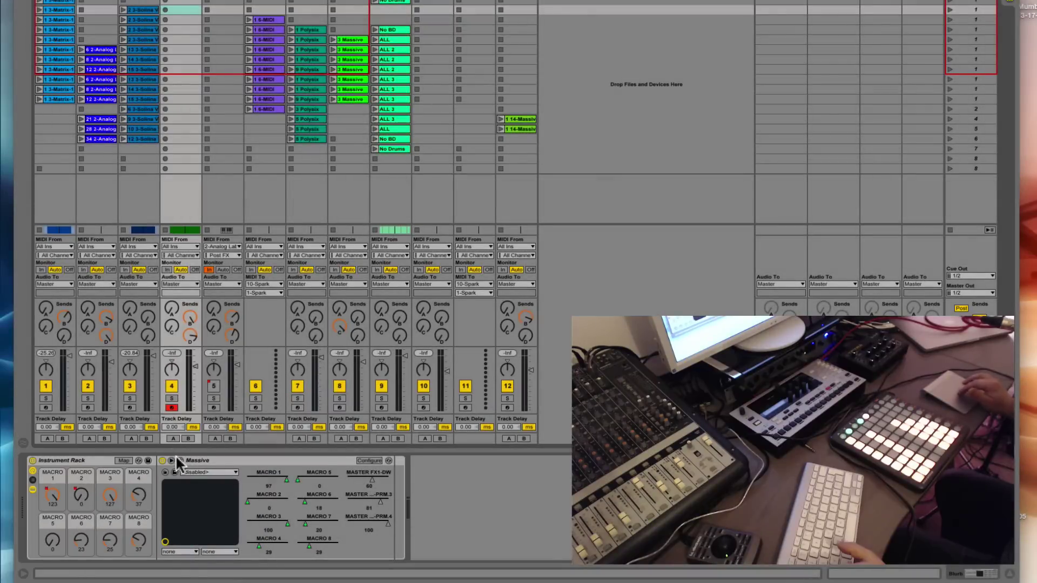
{"action": "left_click", "coordinate": [181, 460]}
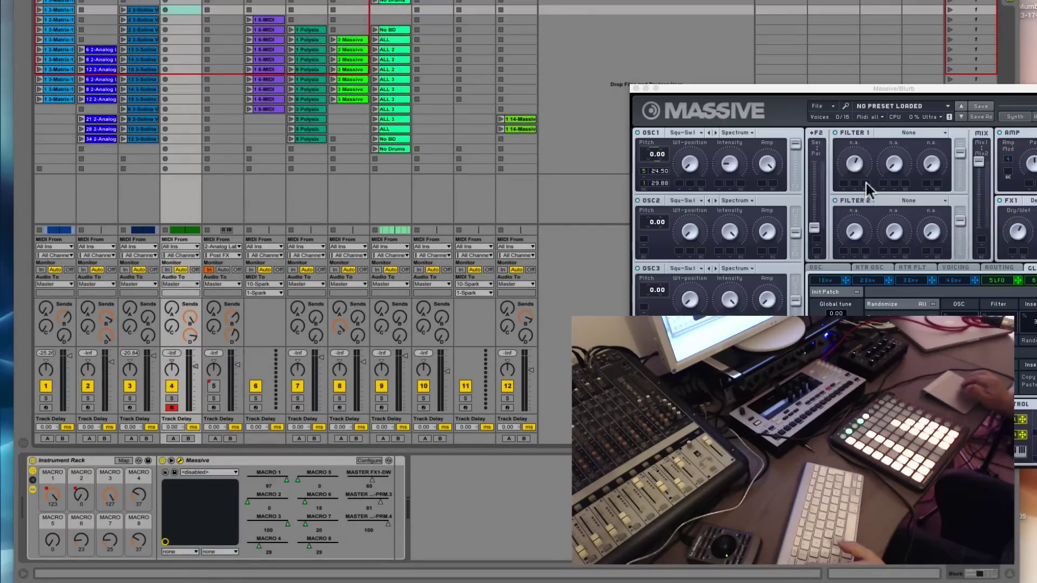
- Move the Massive window aside and turn up Macro 2 on the Blurb track's Instrument Rack
{"action": "left_click_drag", "start_coordinate": [889, 93], "coordinate": [399, 23]}
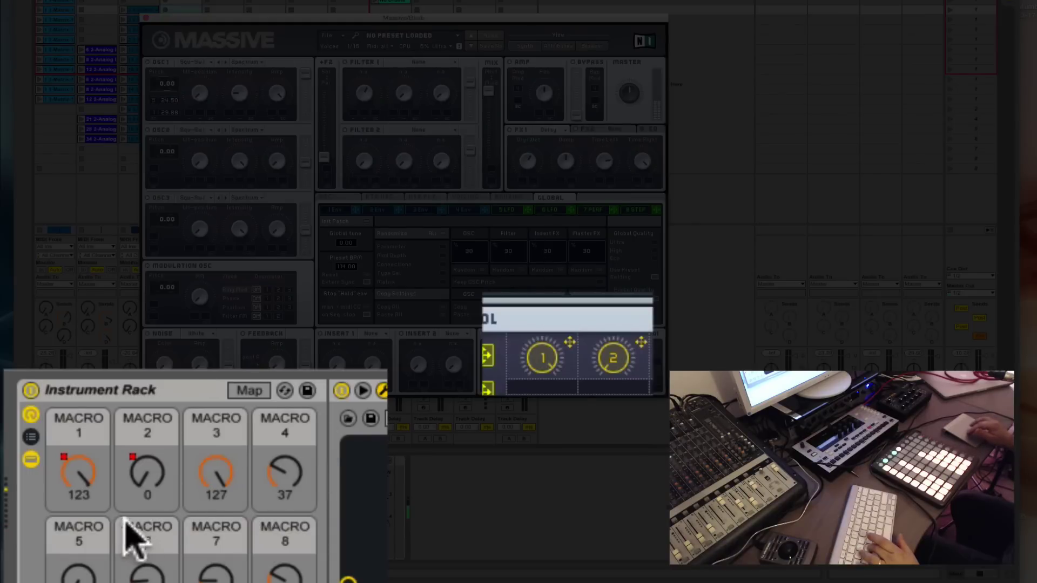
{"action": "left_click_drag", "start_coordinate": [148, 489], "coordinate": [148, 427]}
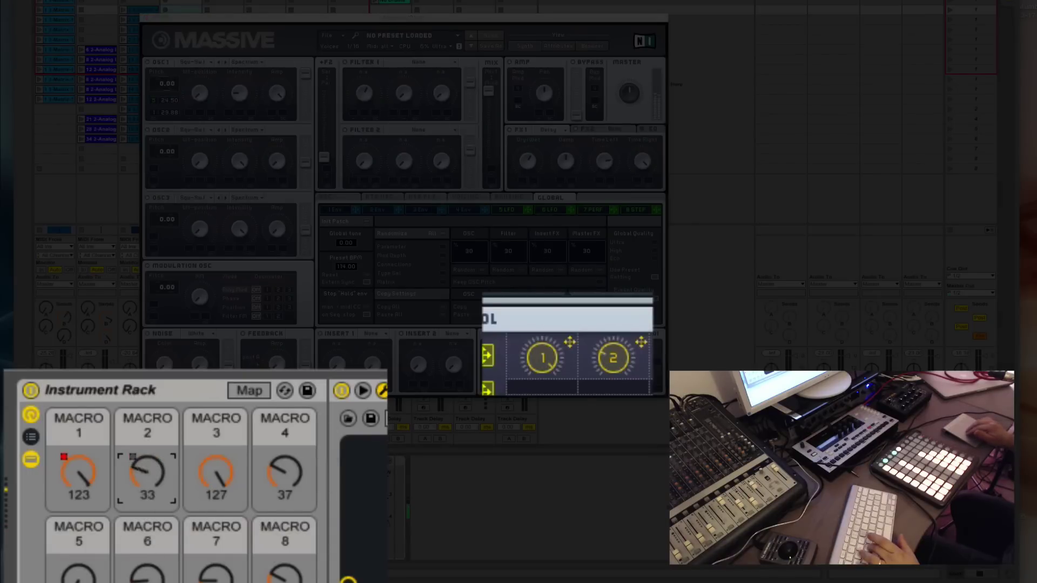
{"action": "left_click_drag", "start_coordinate": [147, 480], "coordinate": [148, 421]}
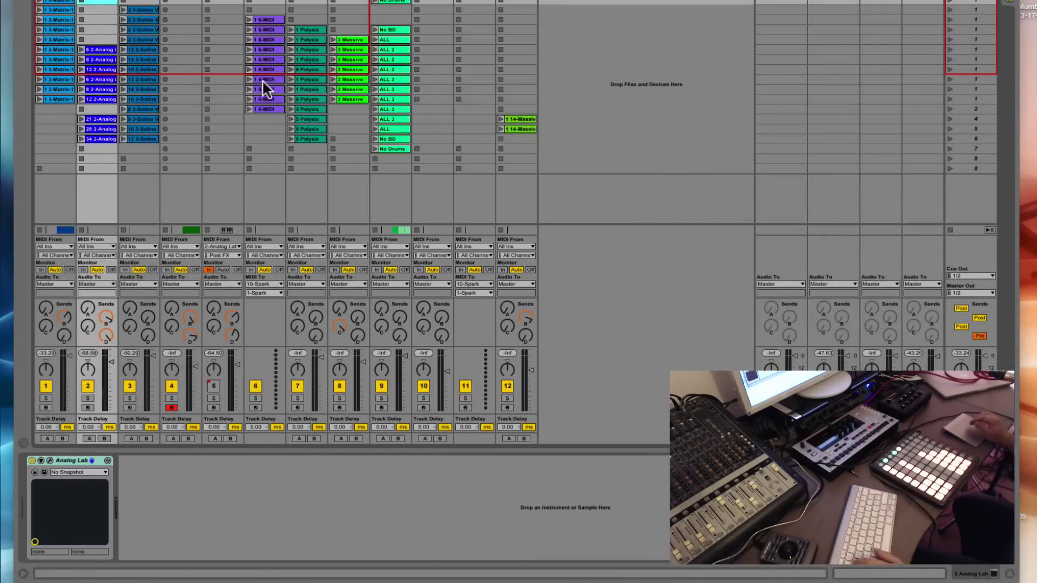
- Return to the Arrangement View and select the time range from bar 3 to bar 152 across all tracks
{"action": "key", "text": "Tab"}
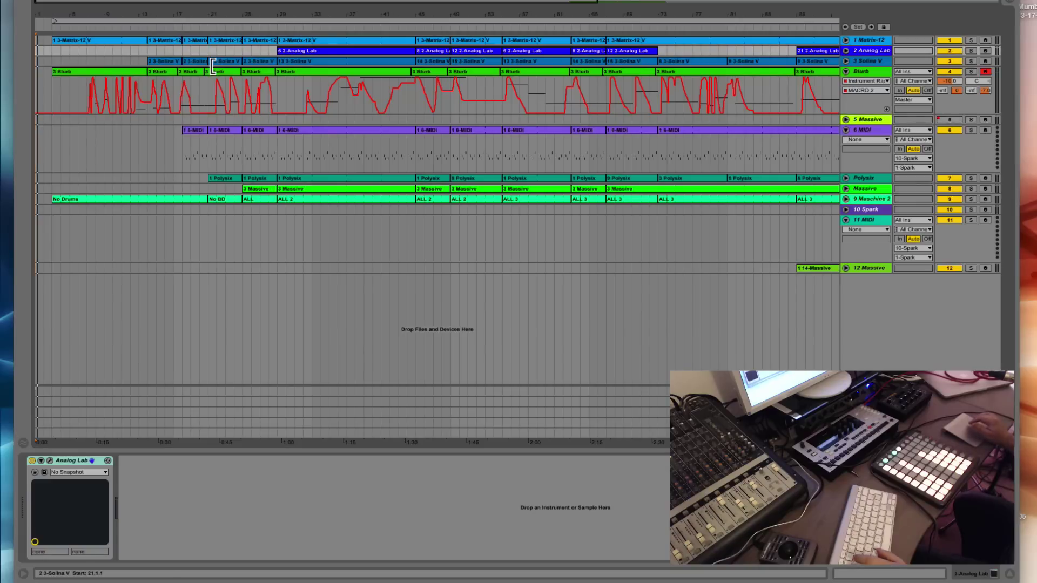
{"action": "left_click_drag", "start_coordinate": [115, 16], "coordinate": [301, 90]}
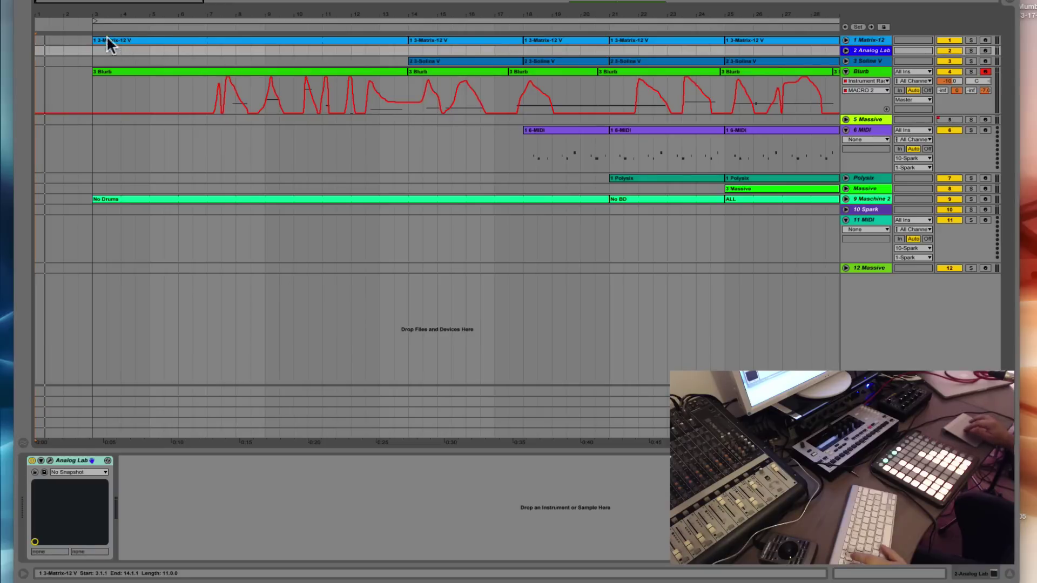
{"action": "key", "text": "ctrl+a"}
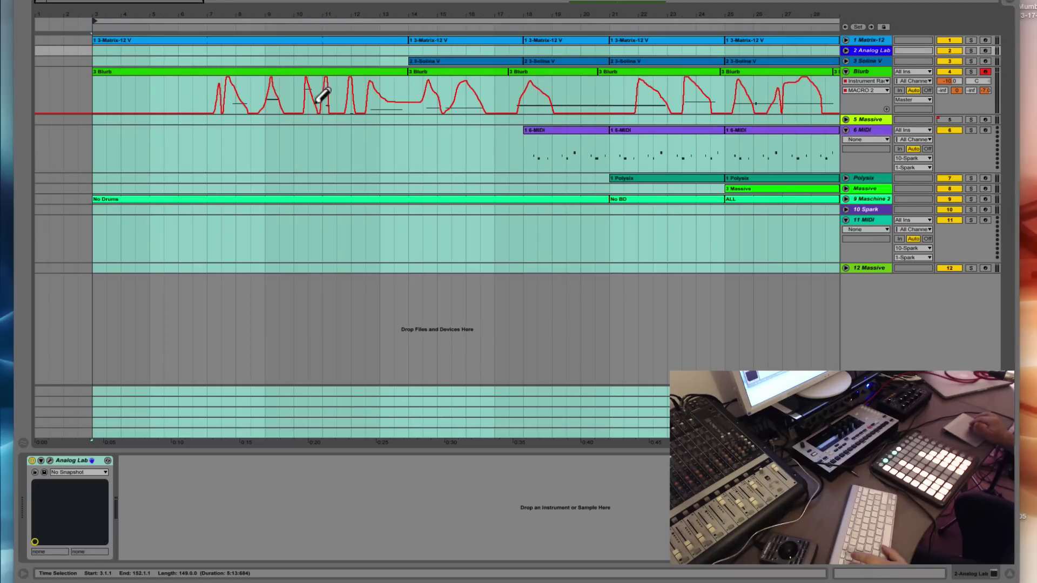
- Play the song from bar 3 while examining the Blurb track's Macro 2 automation, and place the insert mark at 14.4.3 on 6 MIDI
{"action": "key", "text": "space"}
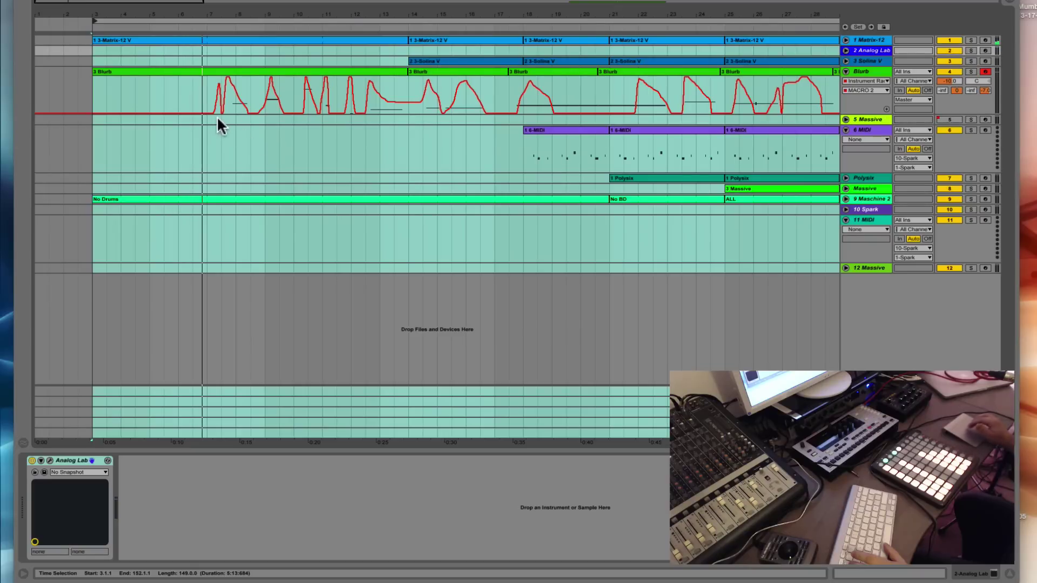
{"action": "left_click_drag", "start_coordinate": [227, 16], "coordinate": [227, 52]}
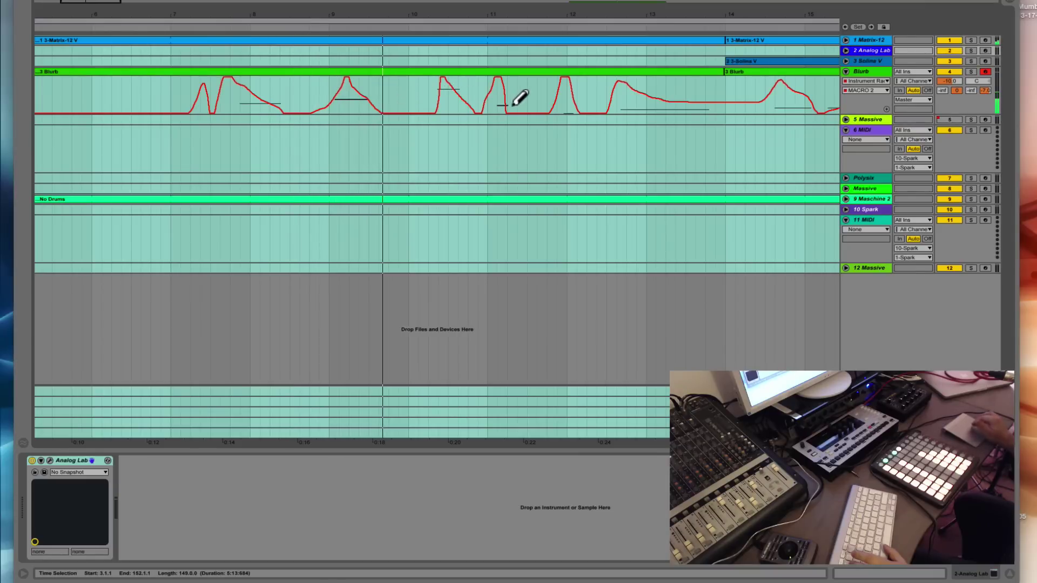
{"action": "scroll", "coordinate": [660, 156], "scroll_direction": "right", "scroll_amount": 5}
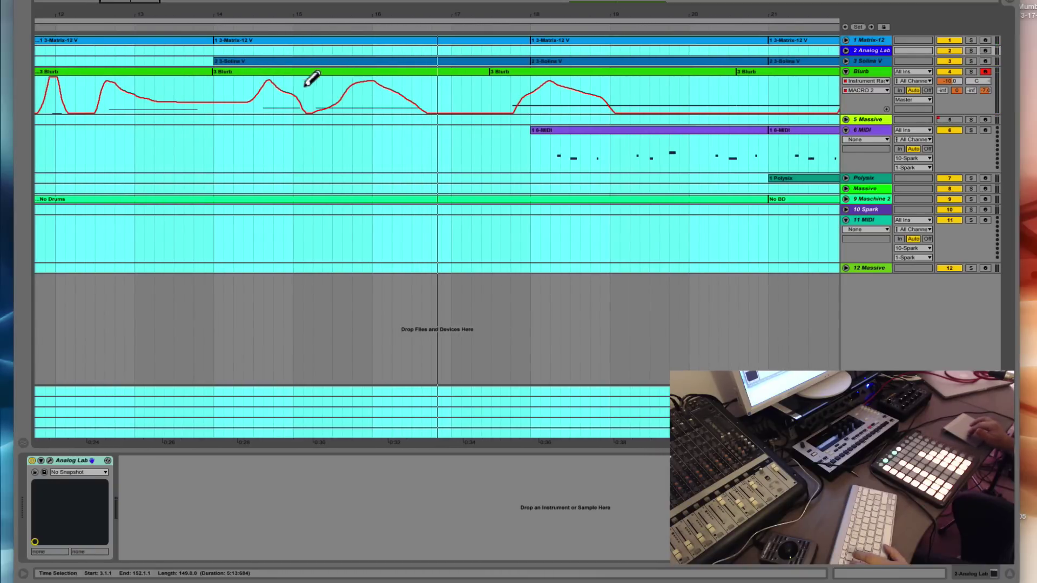
{"action": "left_click", "coordinate": [278, 136]}
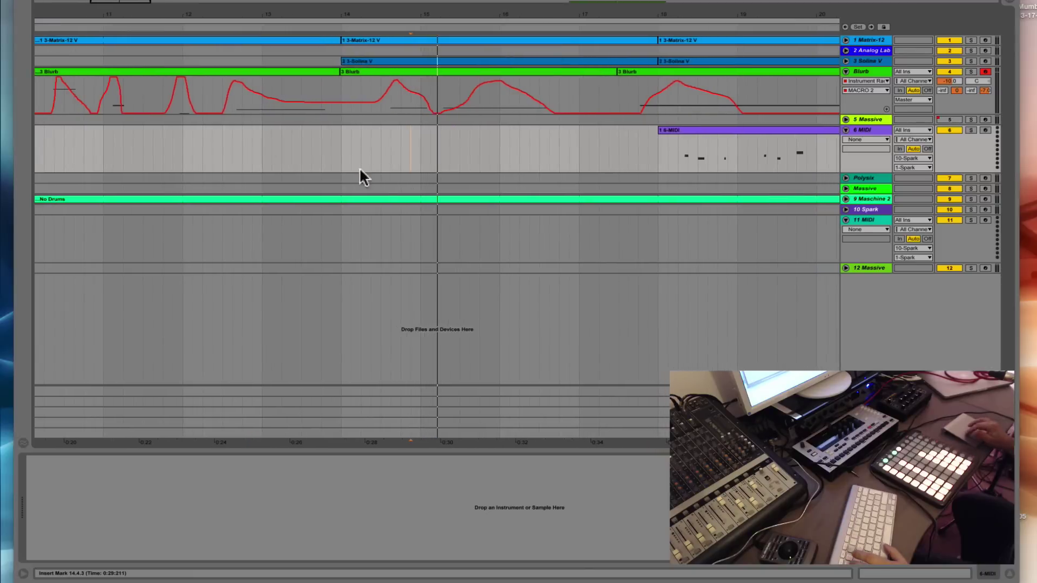